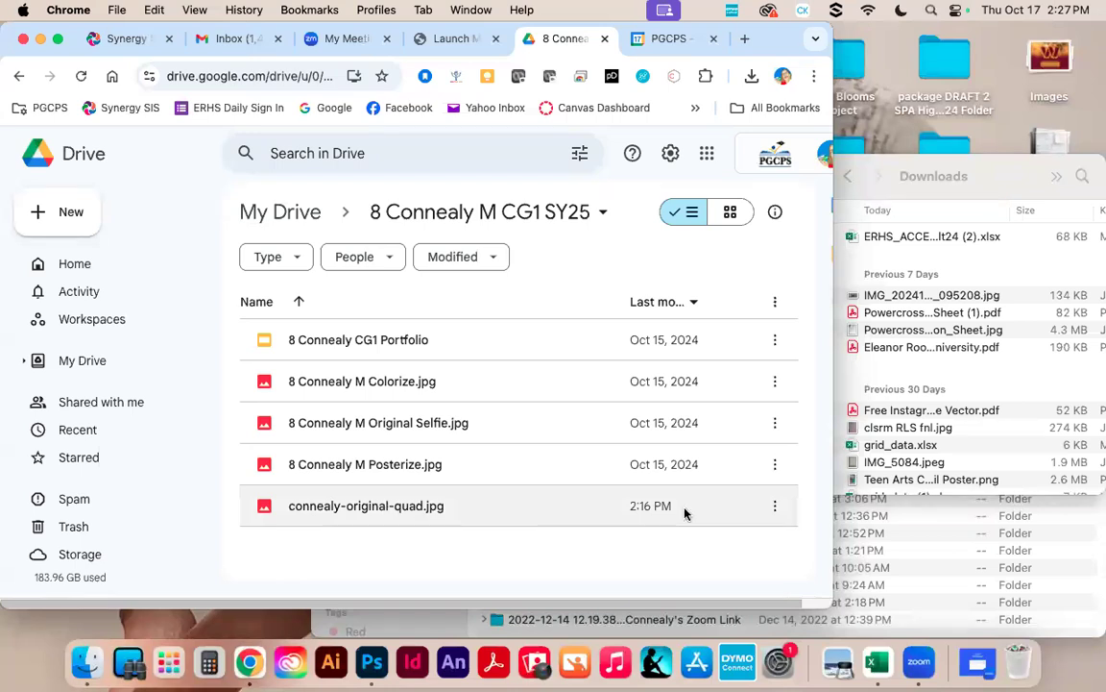
Download the original-quad JPG from the Drive folder and open the downloaded file in Photoshop.
left_click(775, 507)
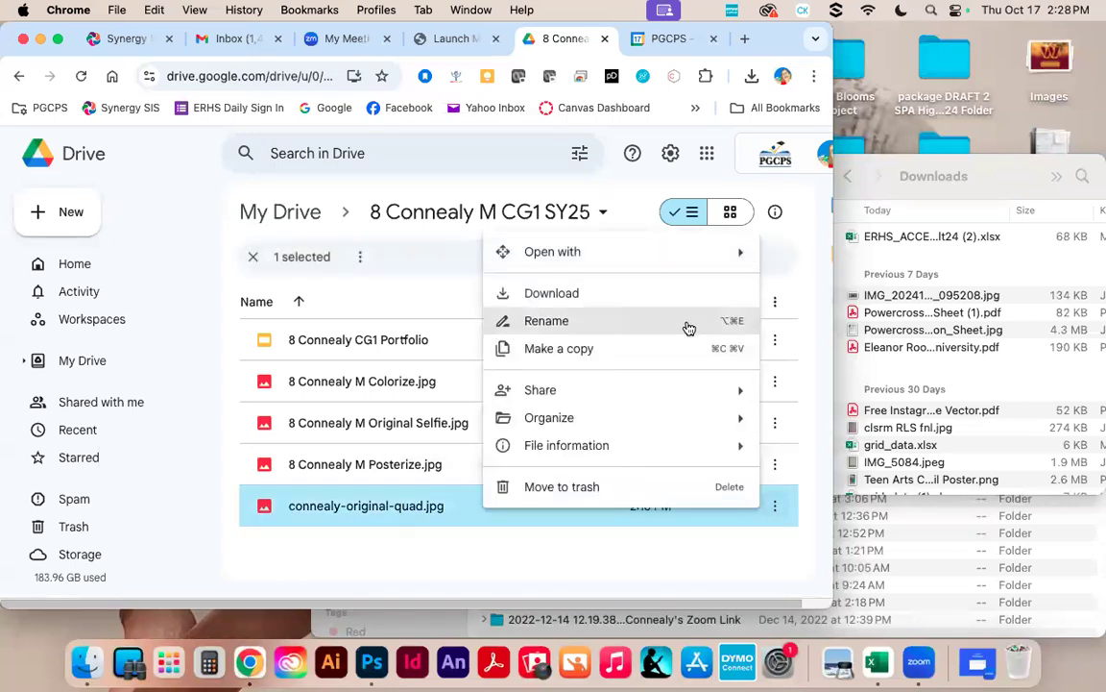
left_click(608, 296)
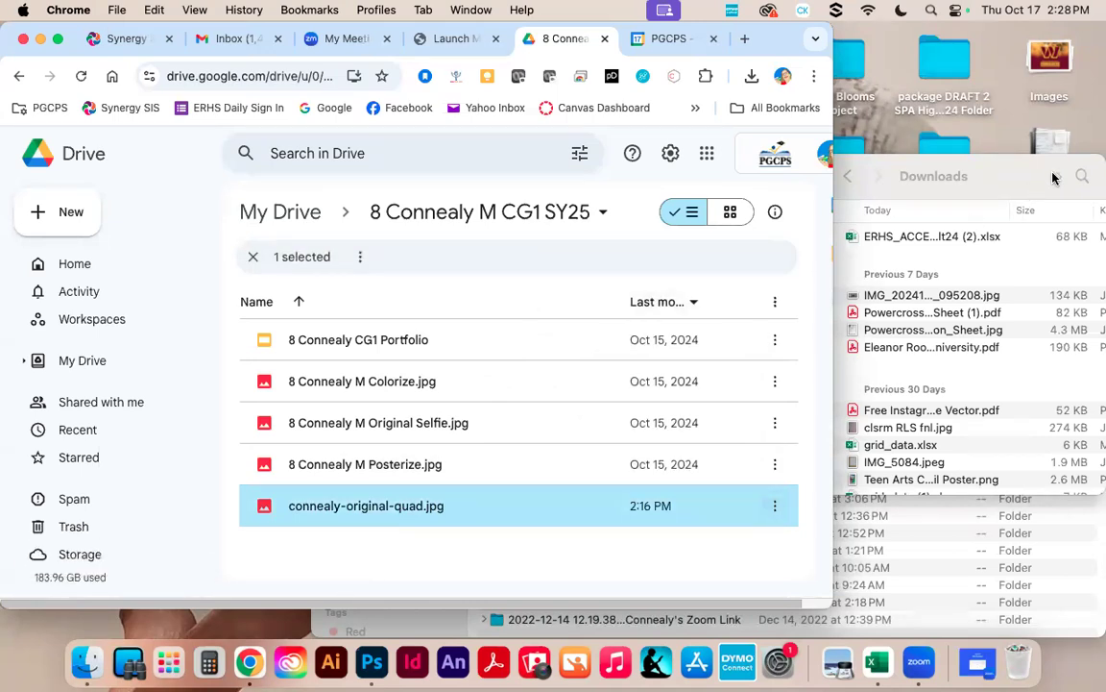
left_click(994, 176)
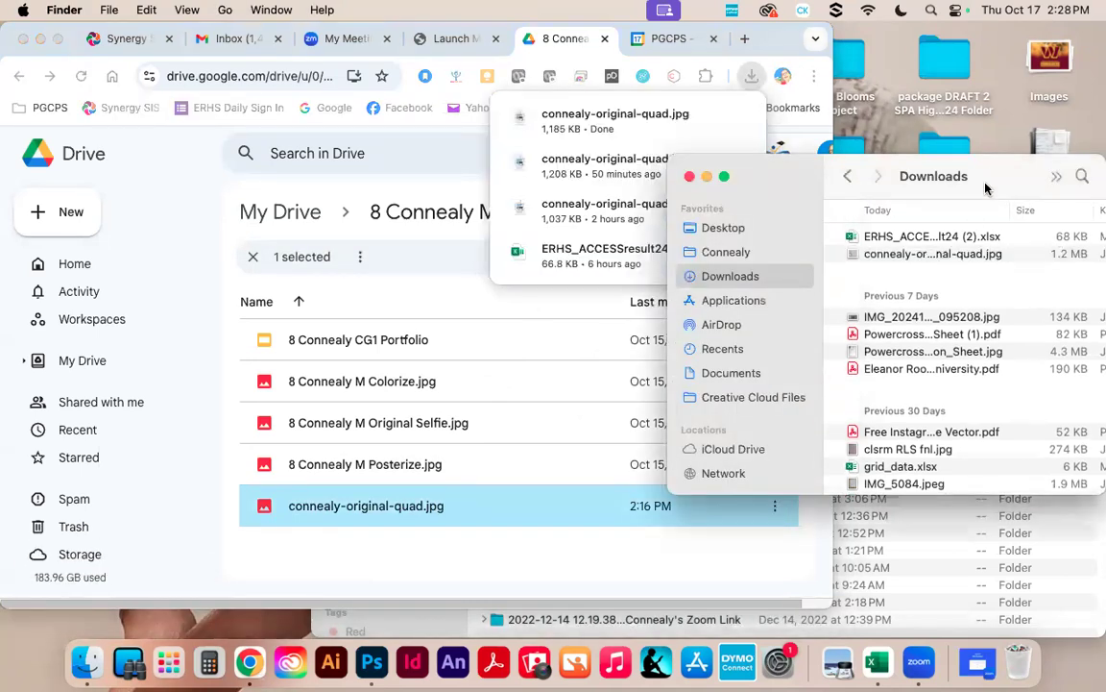
left_click_drag(858, 254, 378, 663)
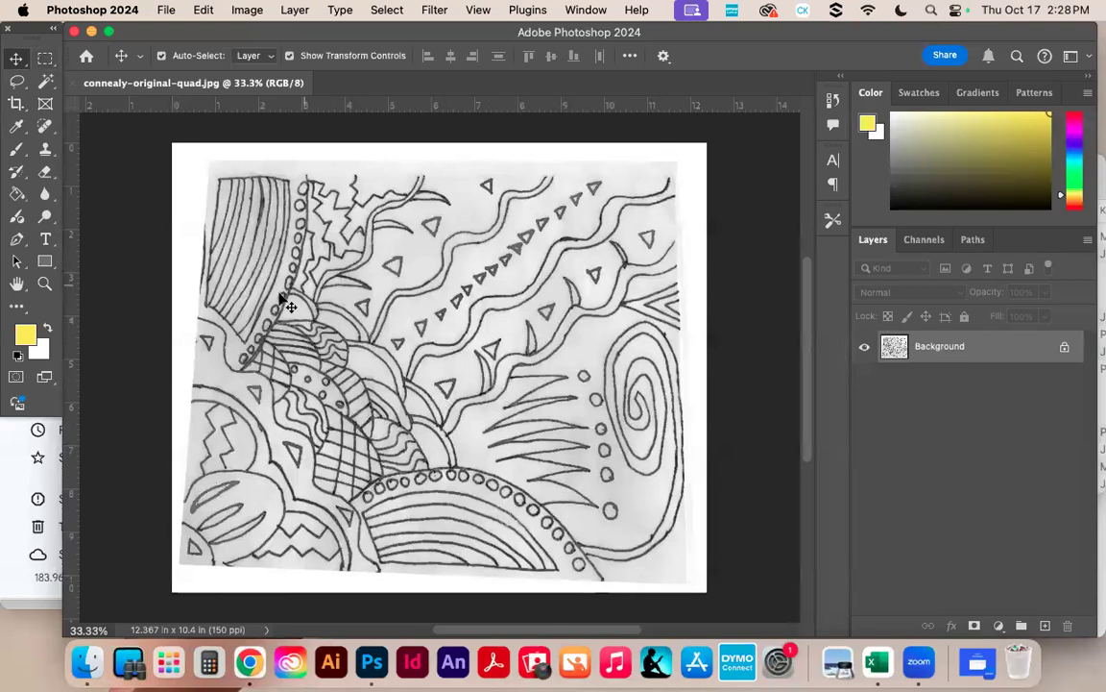
Convert the locked Background into a regular layer with the default New Layer settings.
double_click(947, 349)
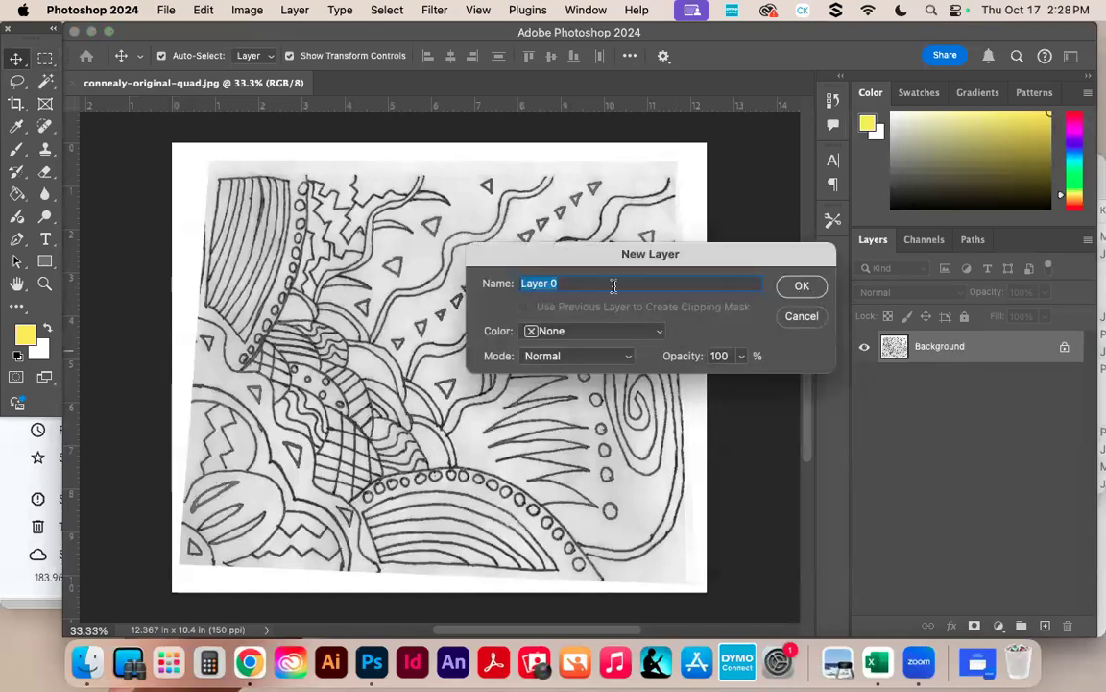
left_click(802, 287)
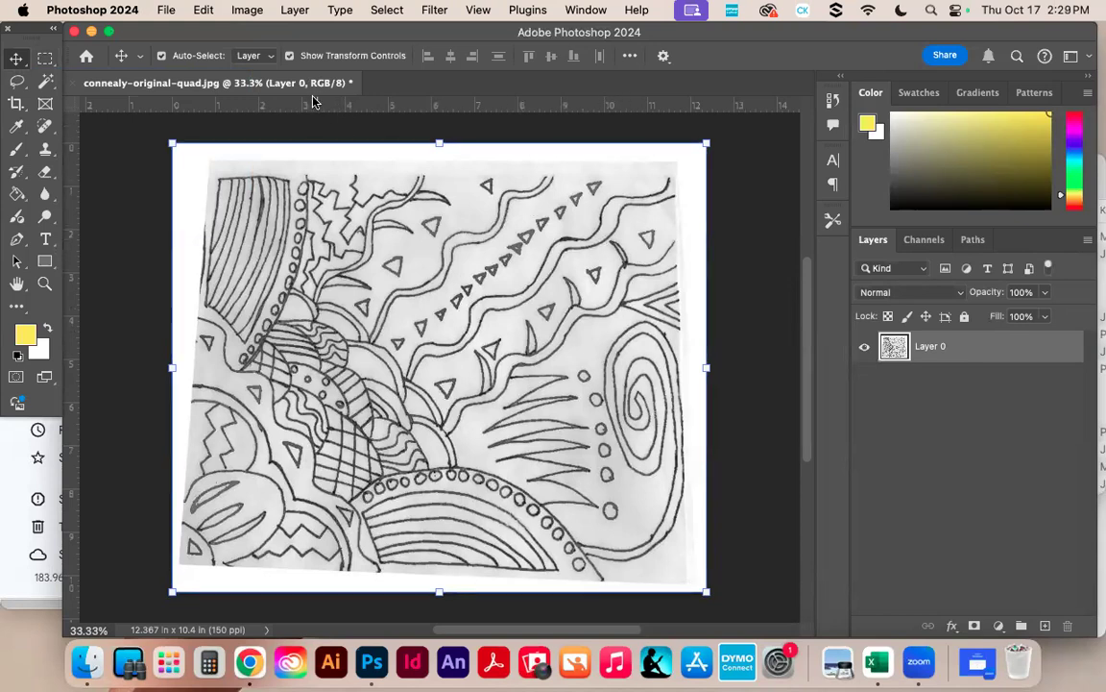
Frame the drawing with horizontal guides at about 0.8 and 9.8 inches and vertical guides at about 0.6 and 11.9 inches.
left_click_drag(279, 103, 294, 565)
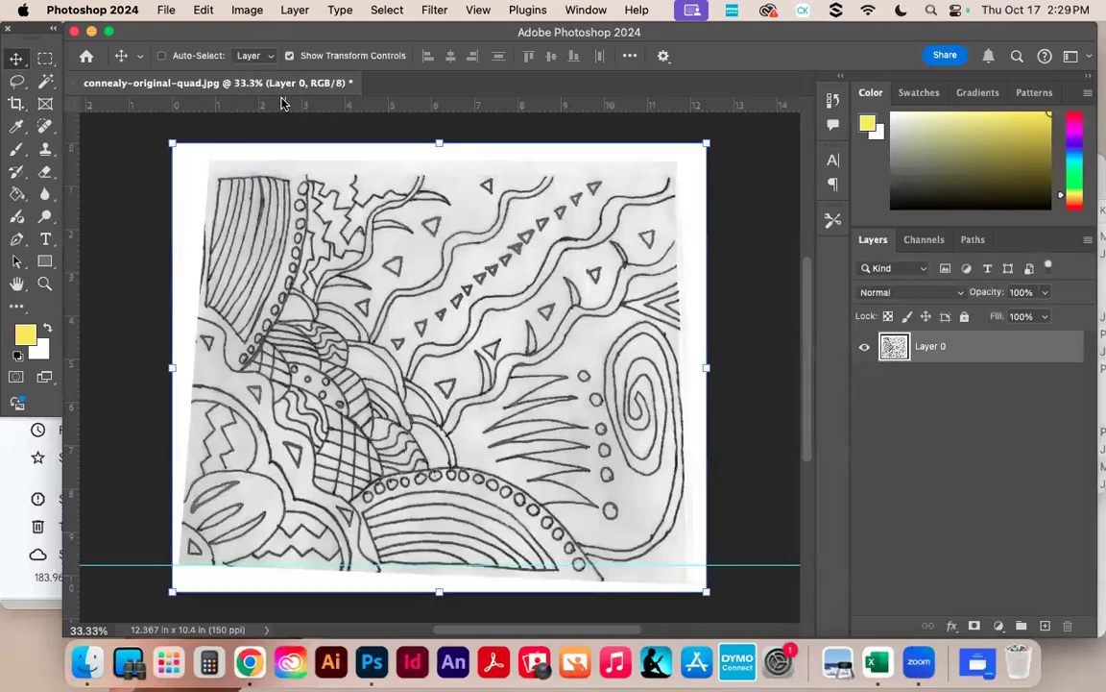
key("super+r")
key("super+r")
key("super+r")
key("super+r")
left_click_drag(283, 105, 289, 175)
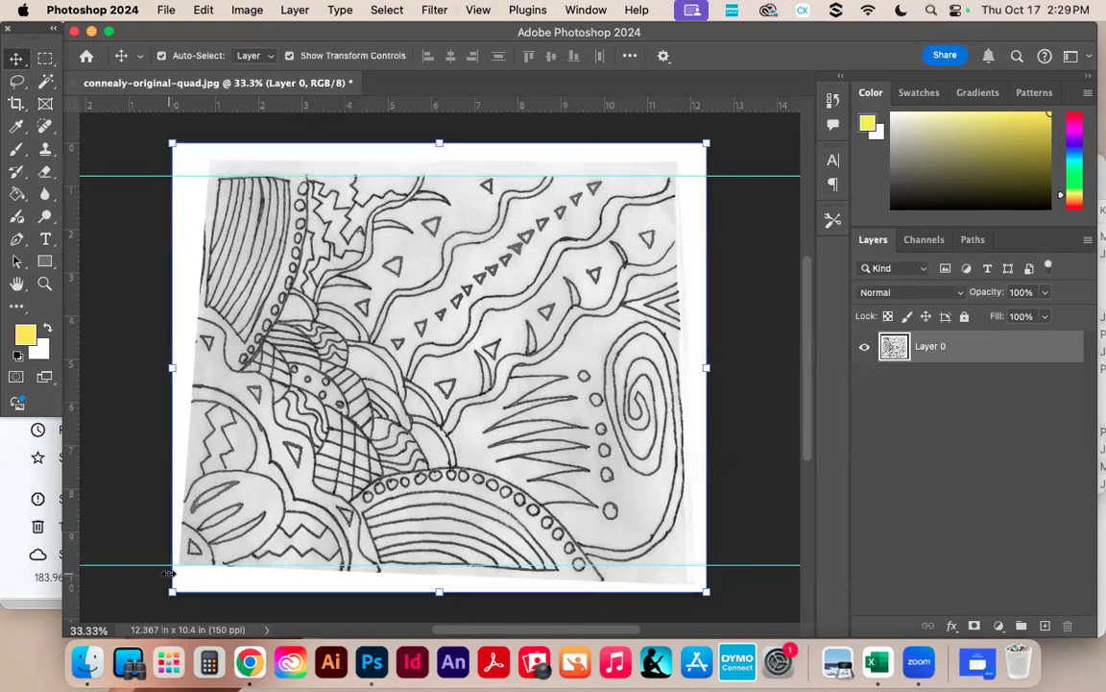
left_click_drag(168, 567, 117, 614)
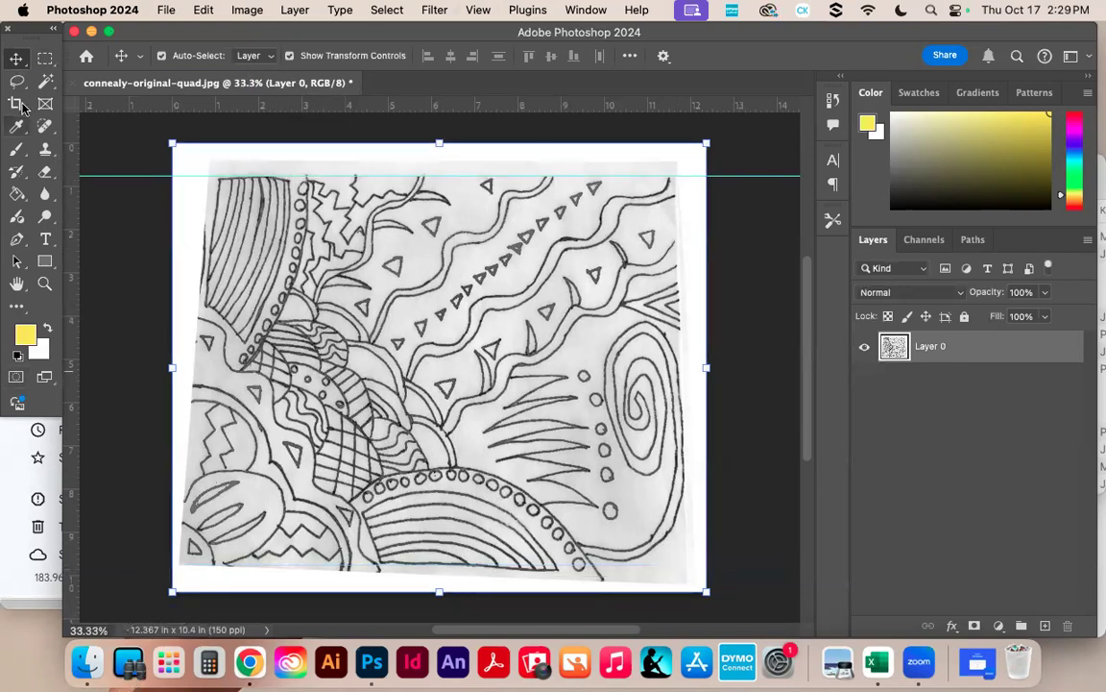
left_click_drag(68, 177, 197, 177)
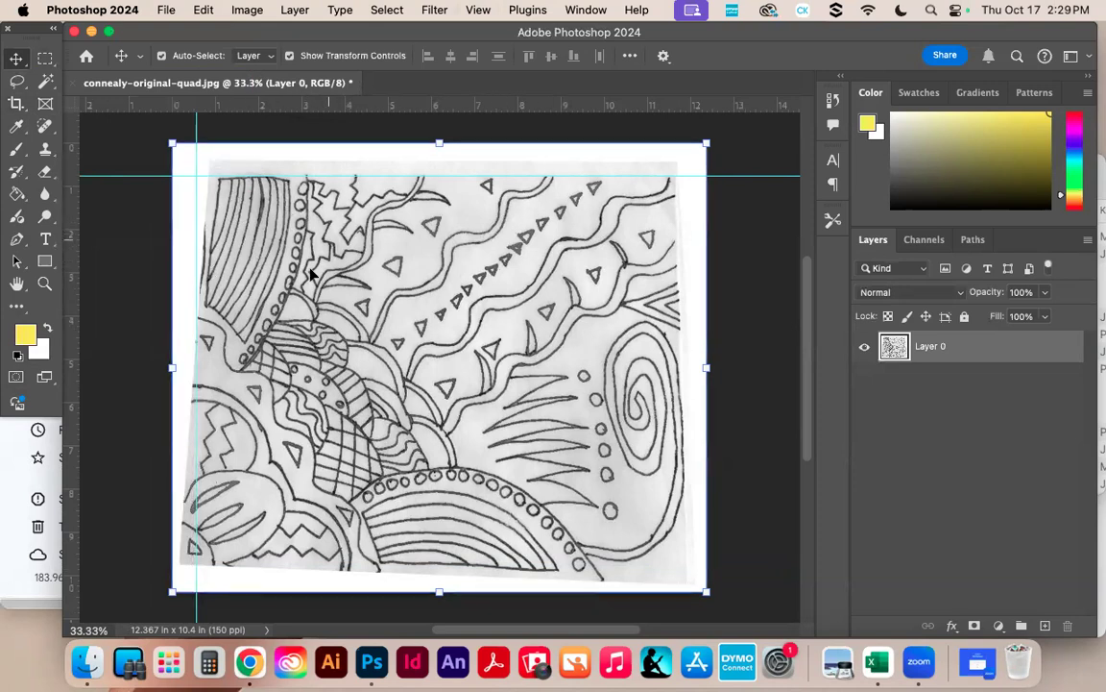
left_click_drag(69, 187, 683, 206)
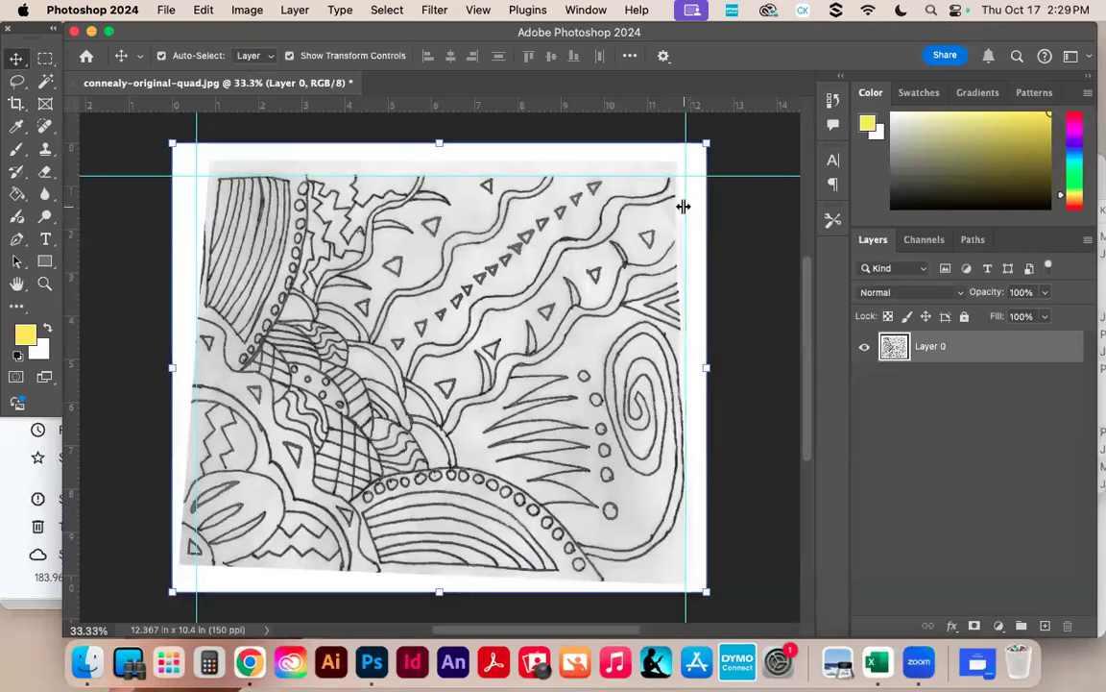
left_click_drag(306, 102, 319, 569)
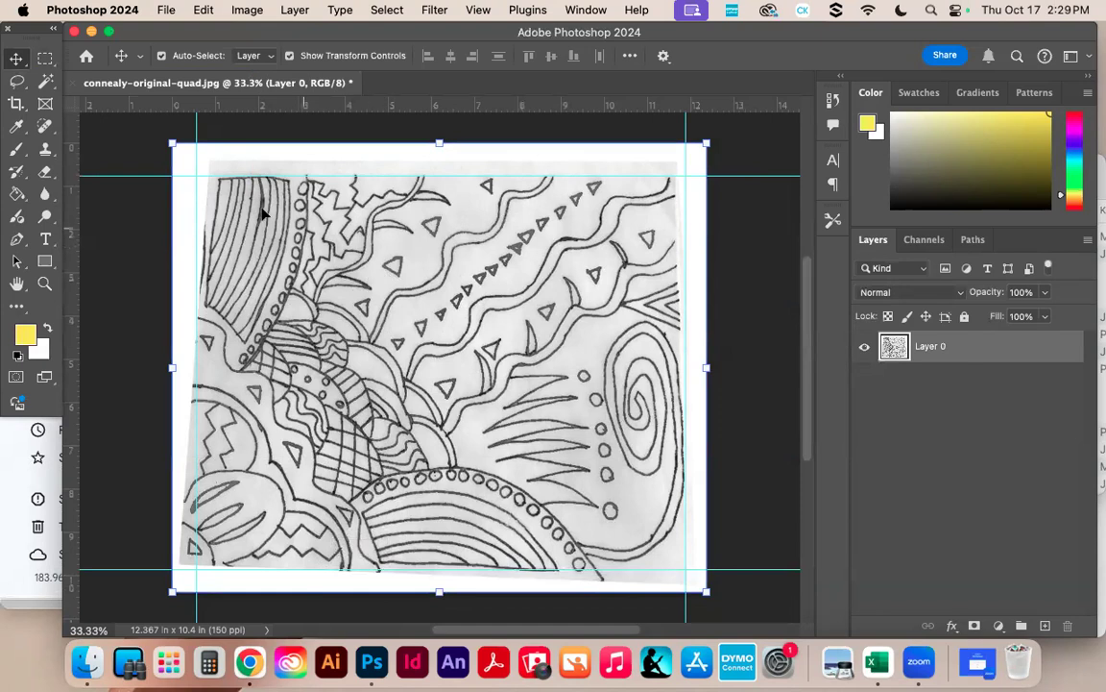
left_click(158, 9)
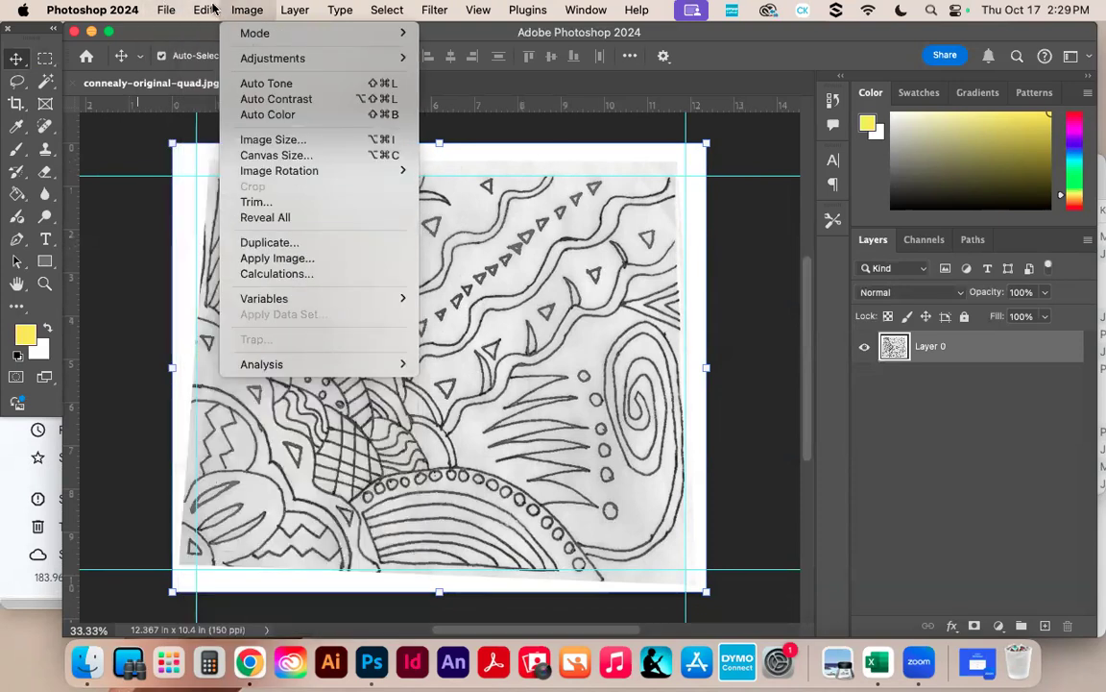
mouse_move(202, 10)
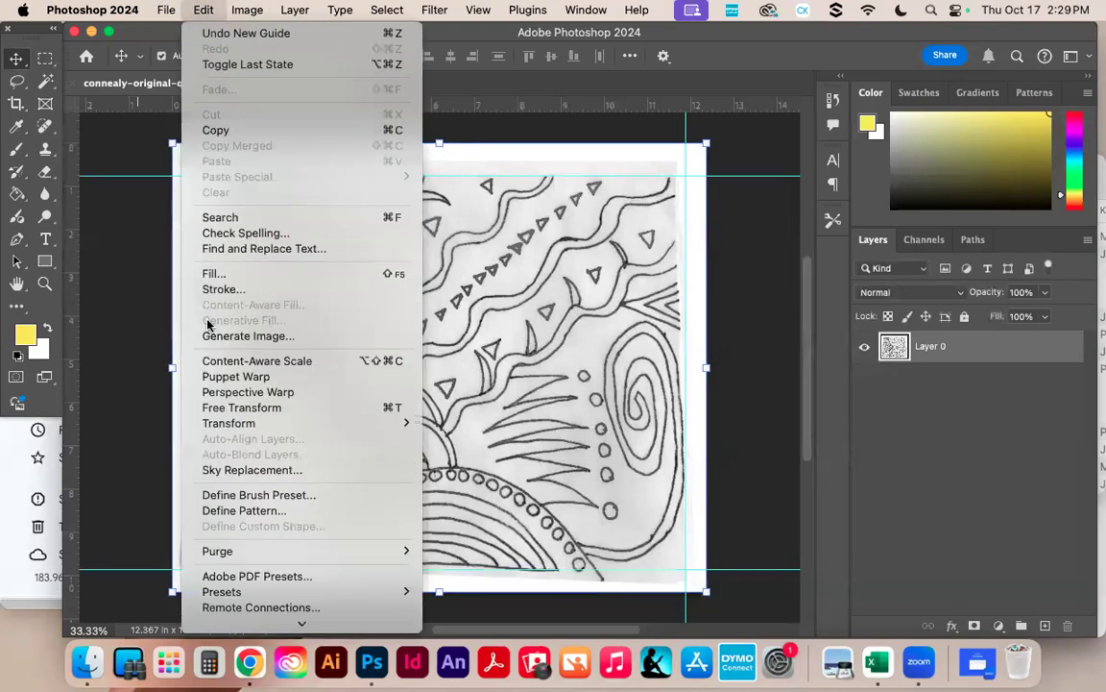
mouse_move(247, 424)
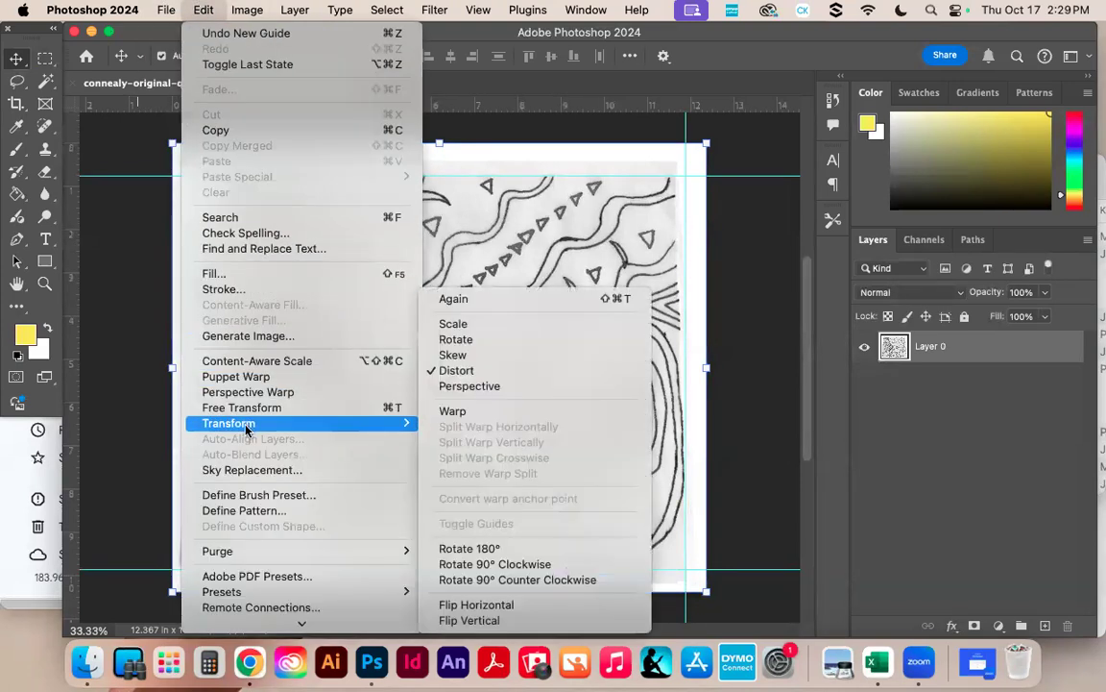
left_click(476, 373)
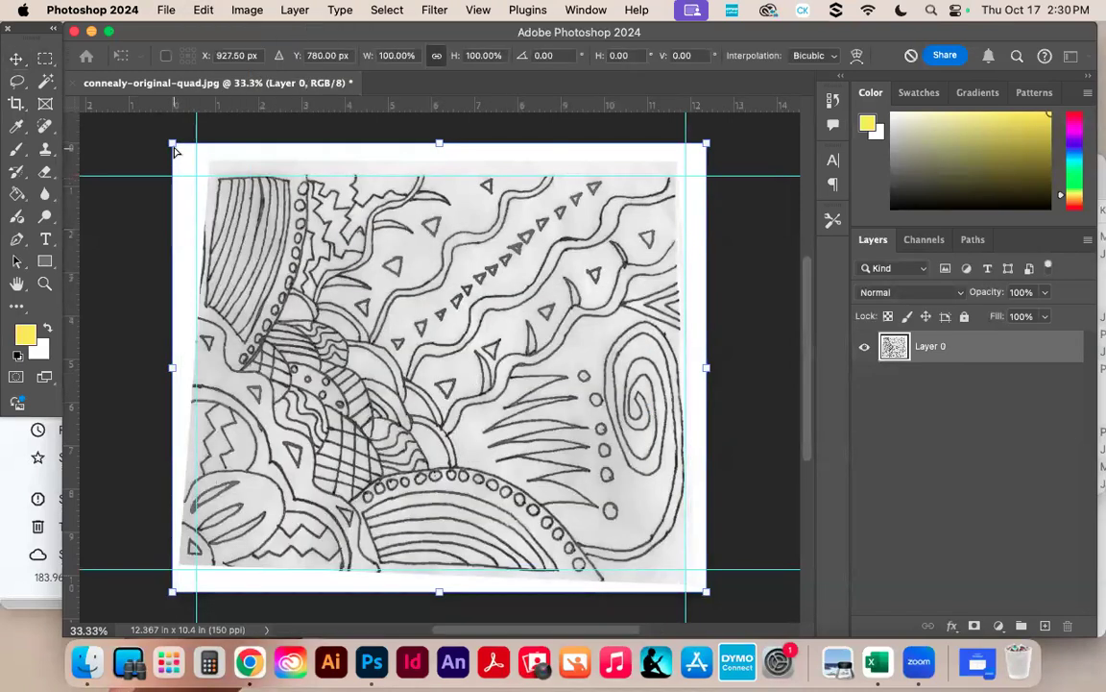
left_click(14, 60)
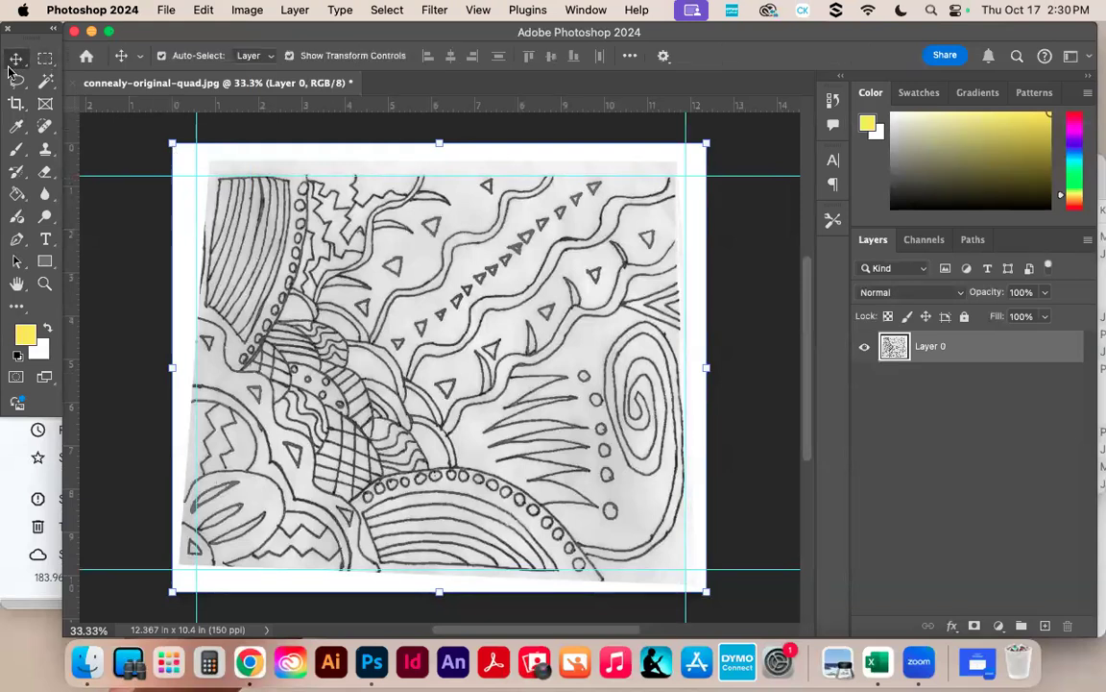
Distort Layer 0 by its four corners to square the drawing's skewed edges against the guides, and apply the transform.
left_click(166, 9)
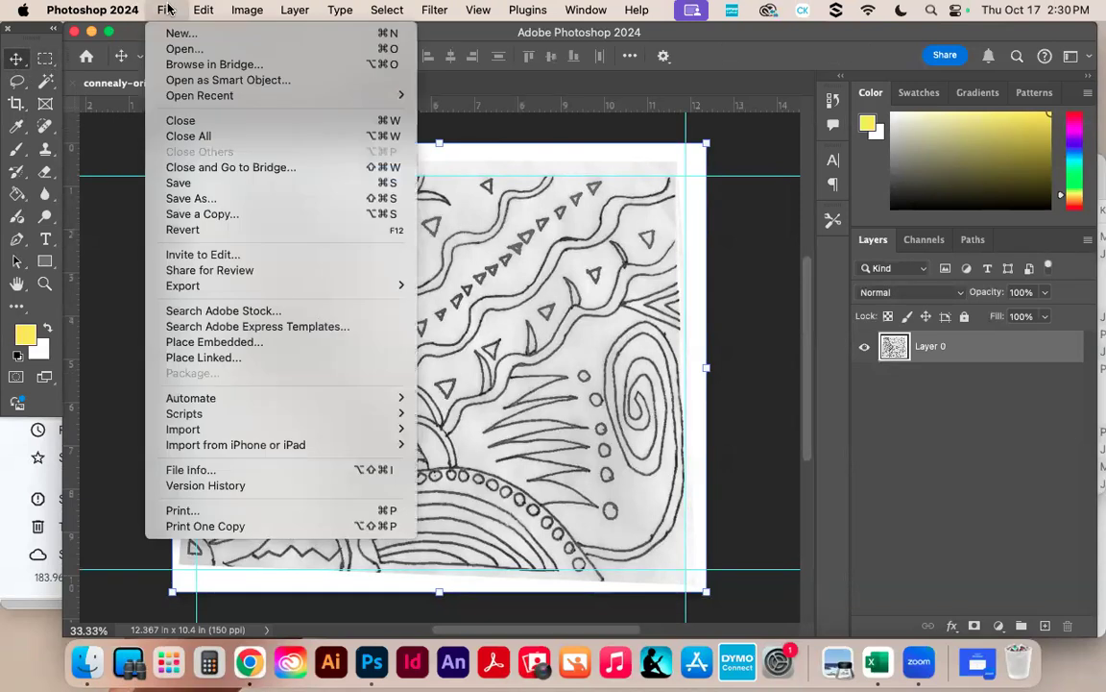
mouse_move(185, 9)
mouse_move(255, 424)
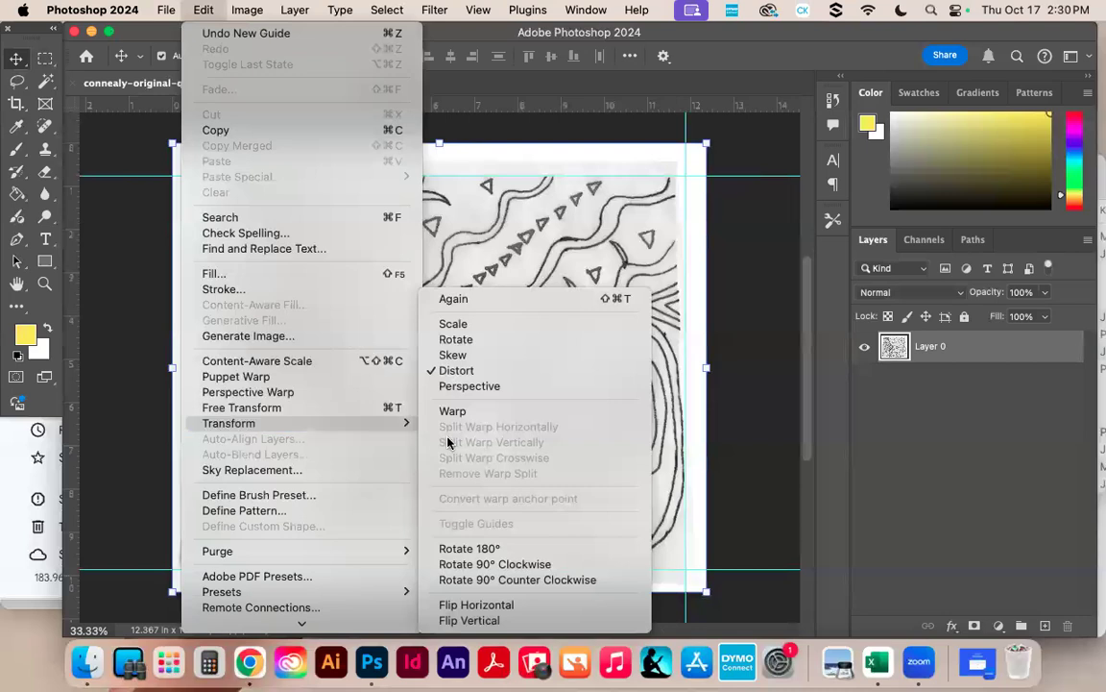
left_click(485, 371)
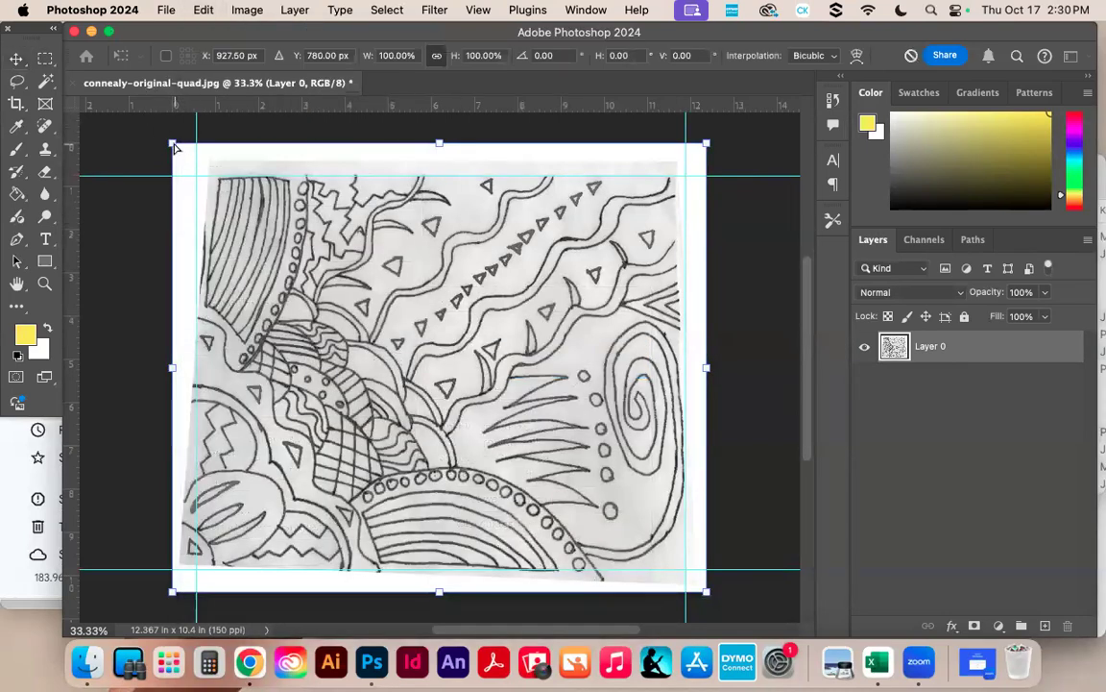
left_click_drag(173, 144, 356, 136)
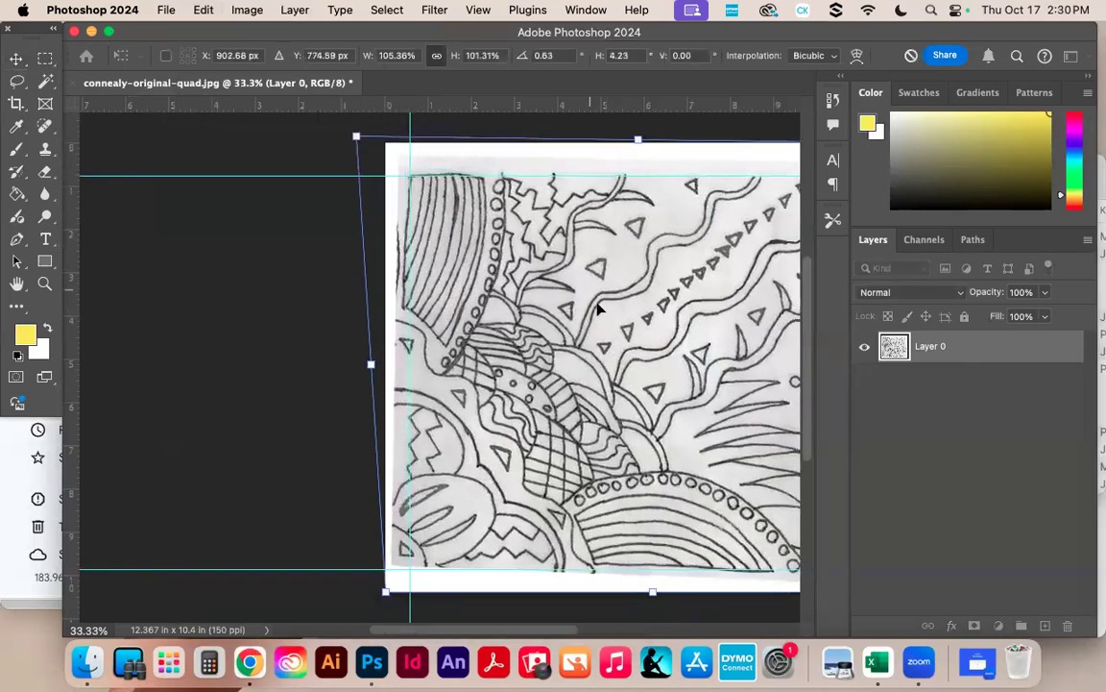
scroll(581, 314, "right", 10)
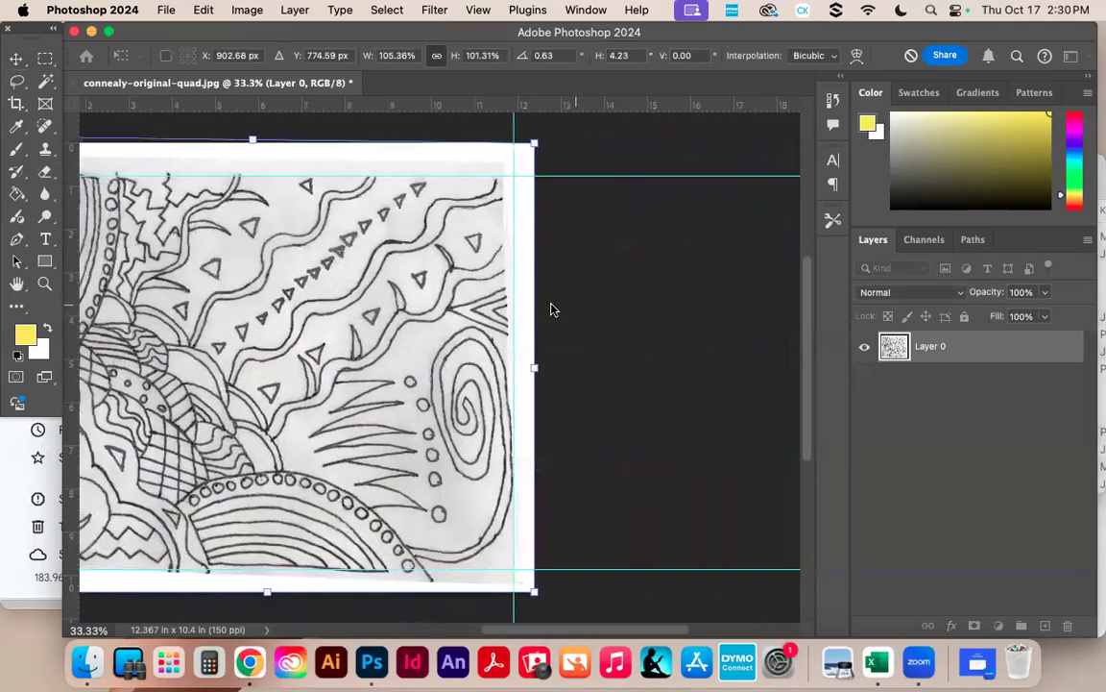
scroll(553, 307, "left", 2)
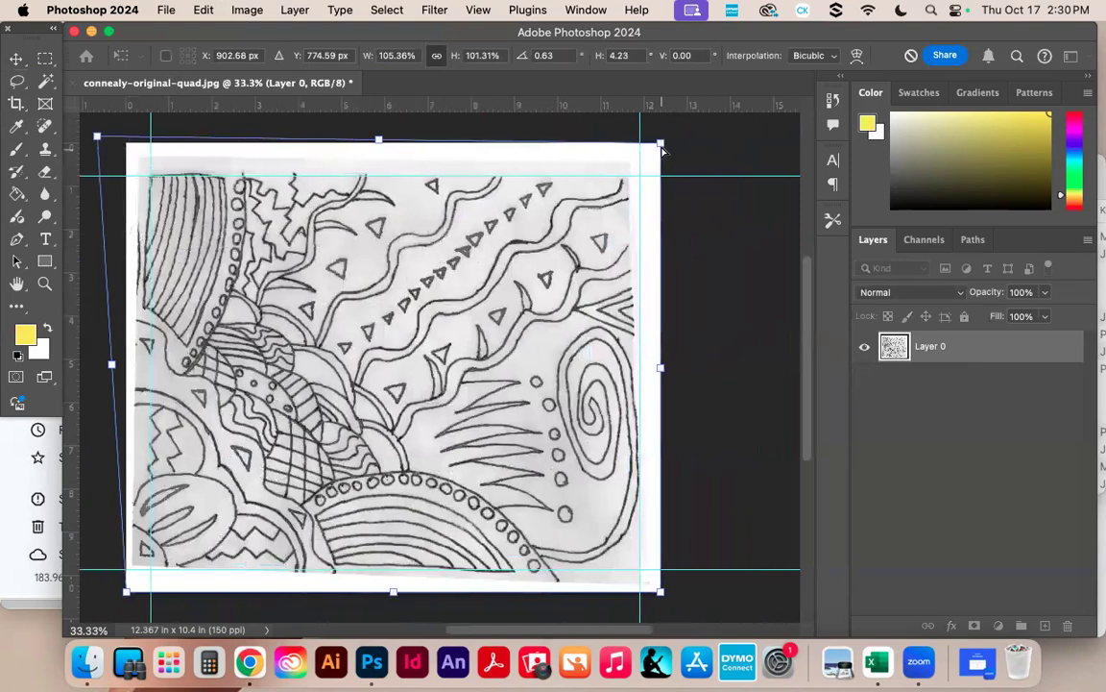
left_click_drag(662, 143, 683, 136)
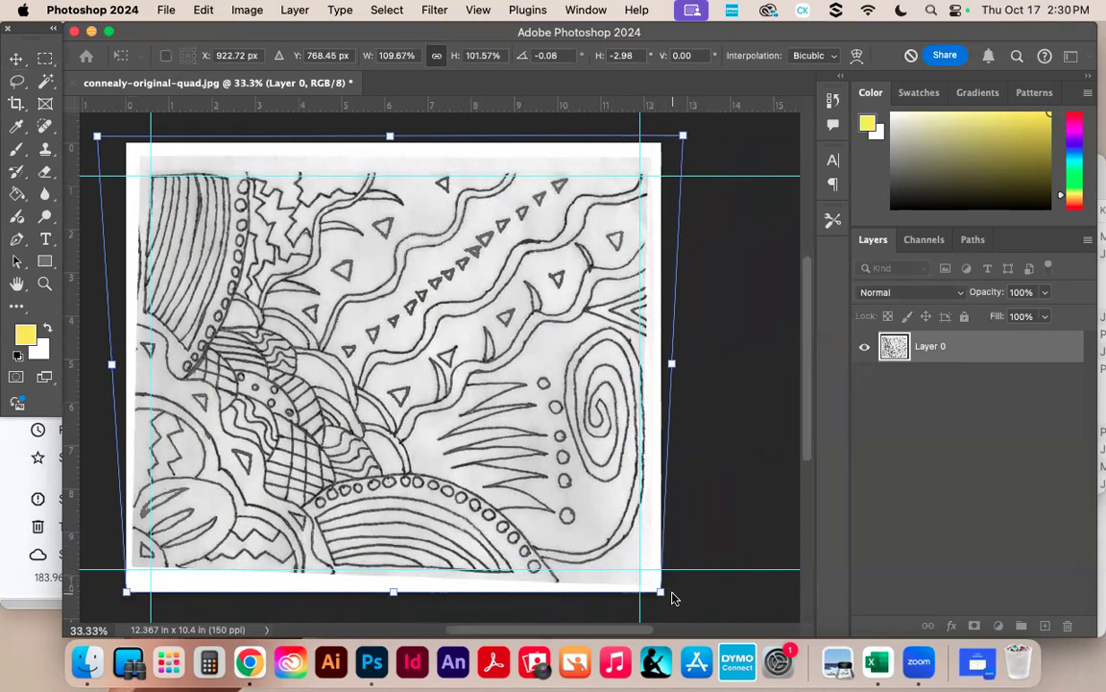
left_click_drag(662, 596, 668, 588)
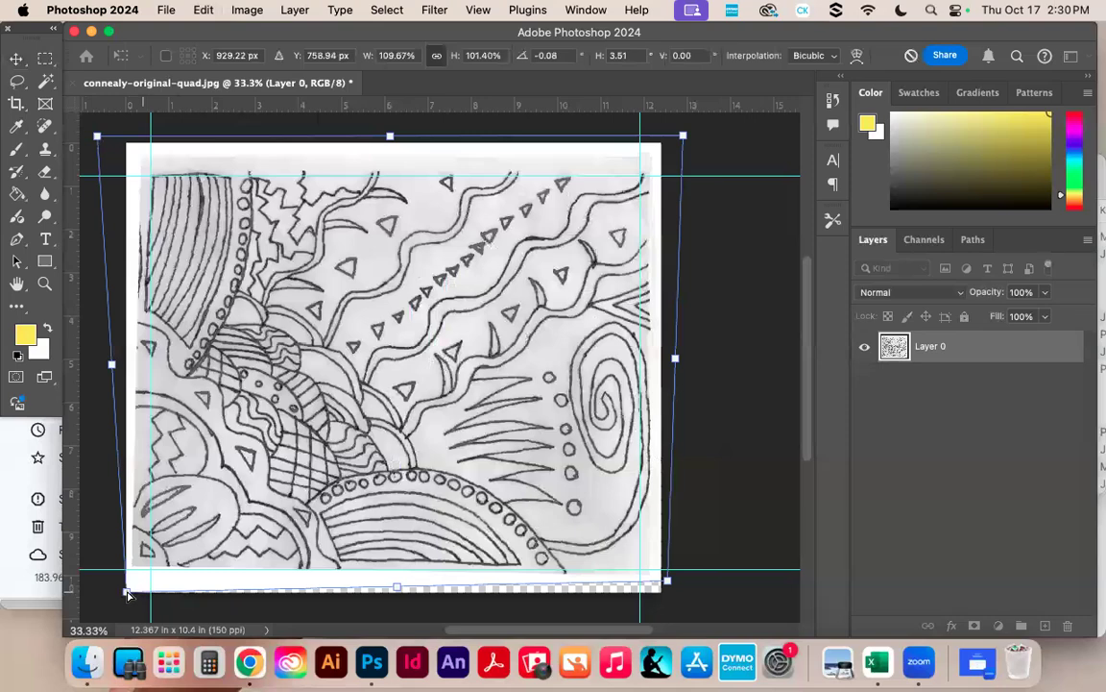
left_click_drag(125, 593, 142, 597)
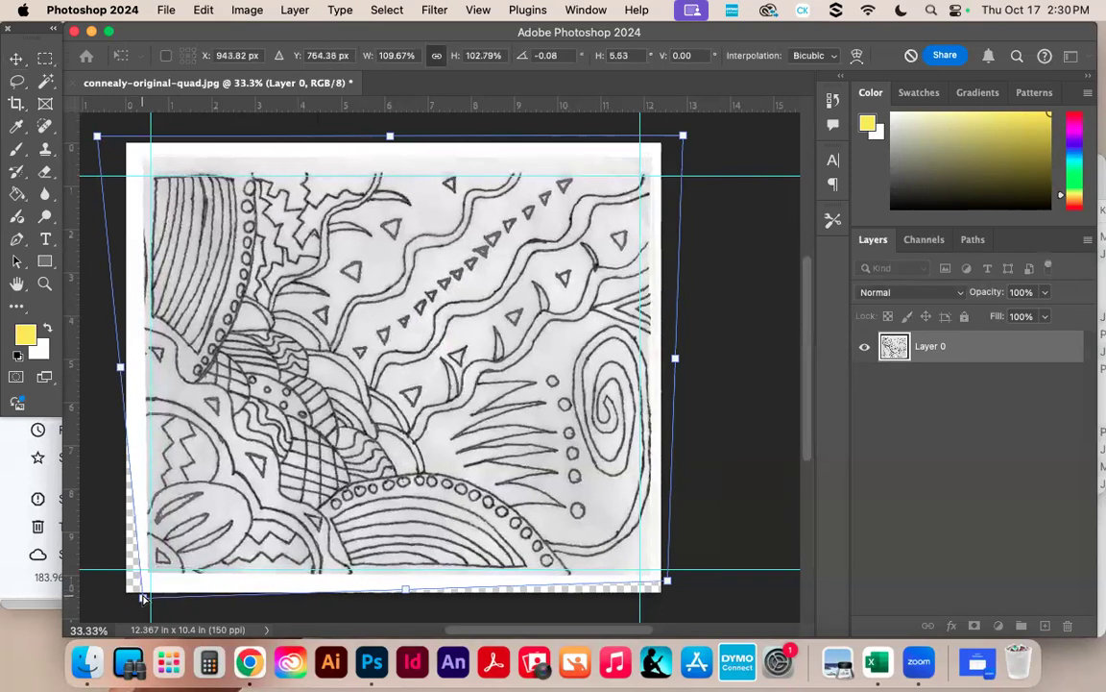
key("Return")
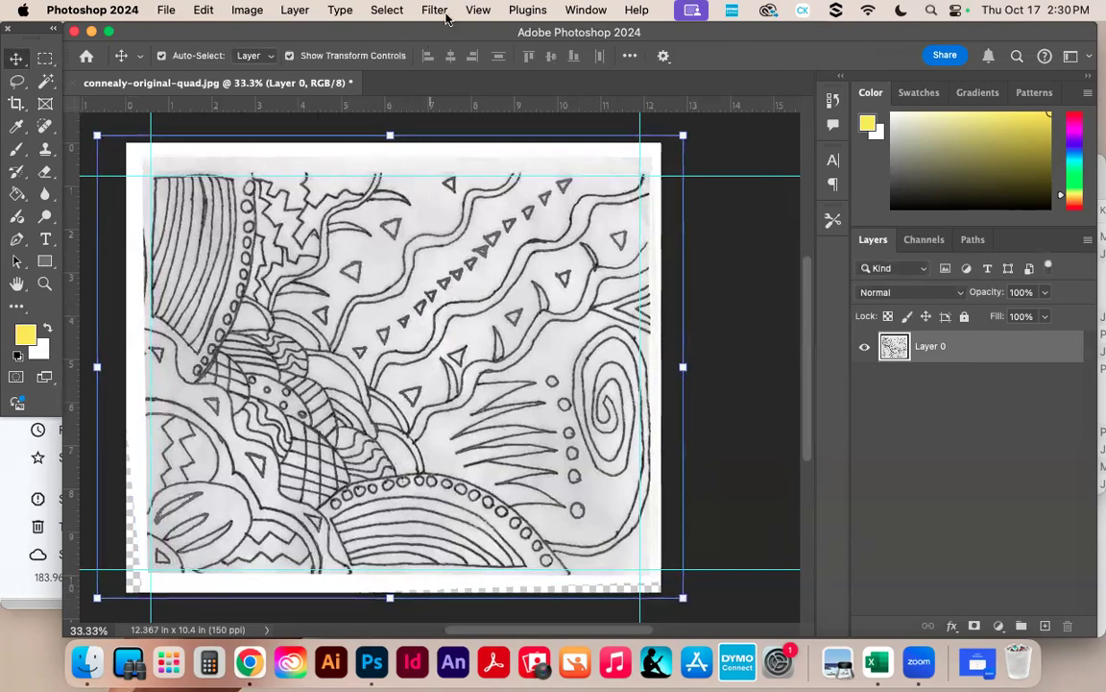
Clear all guides from the document.
left_click(489, 8)
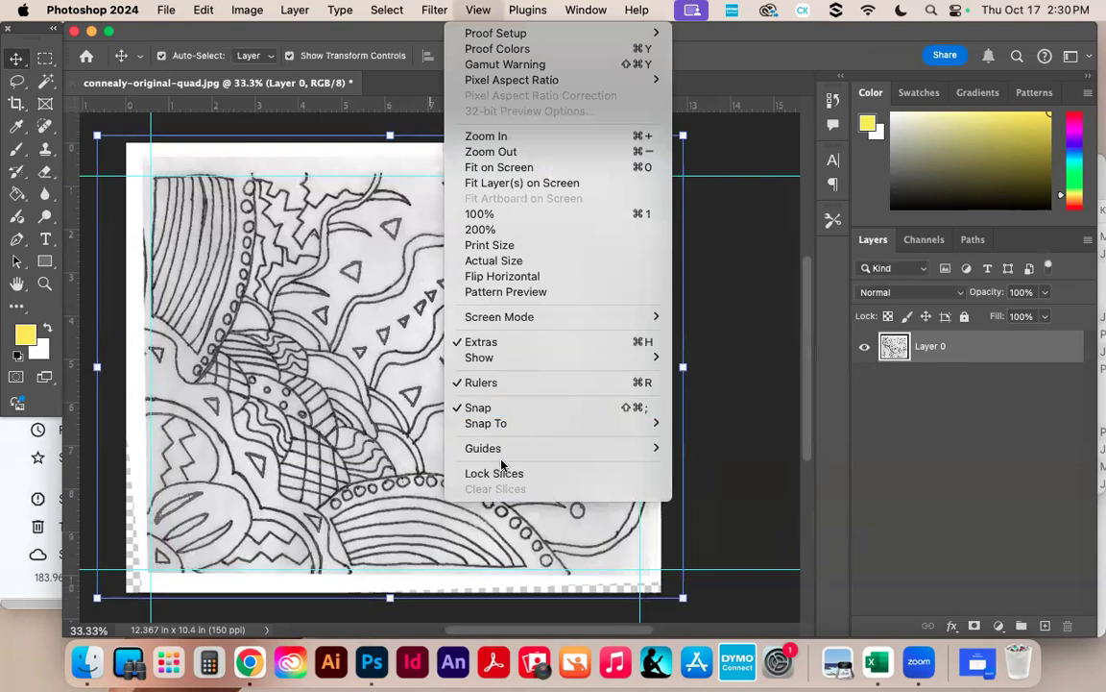
mouse_move(503, 455)
left_click(727, 480)
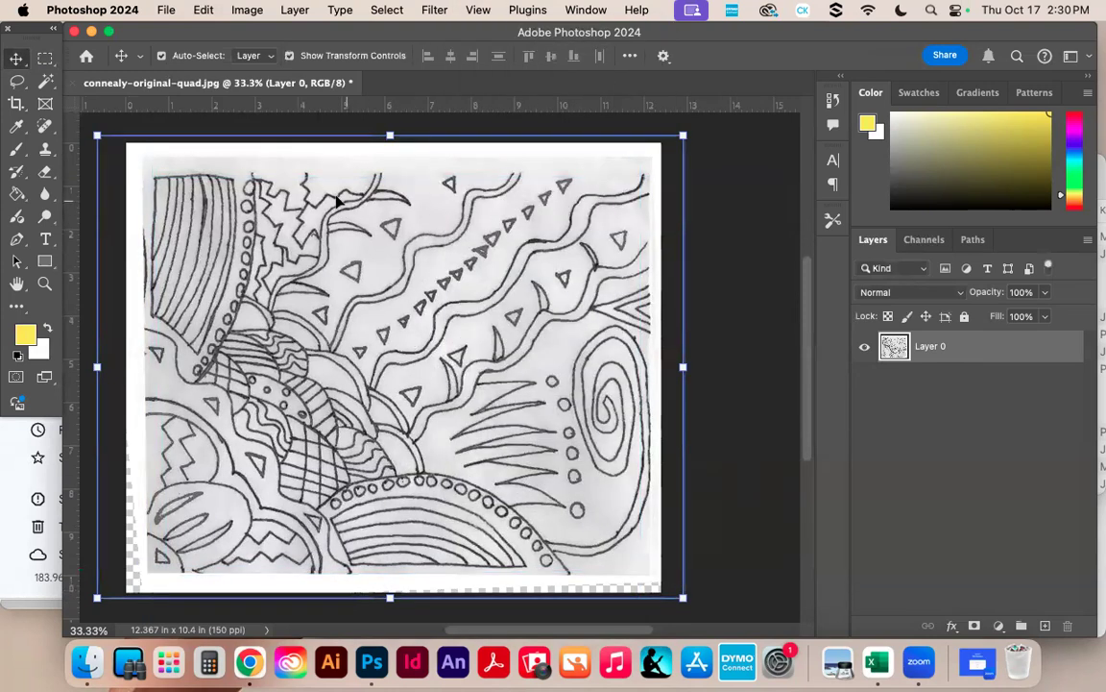
Crop the image to the drawing, about 11.35 by 8.93 inches, cutting off the white borders and transparent edges.
left_click(15, 104)
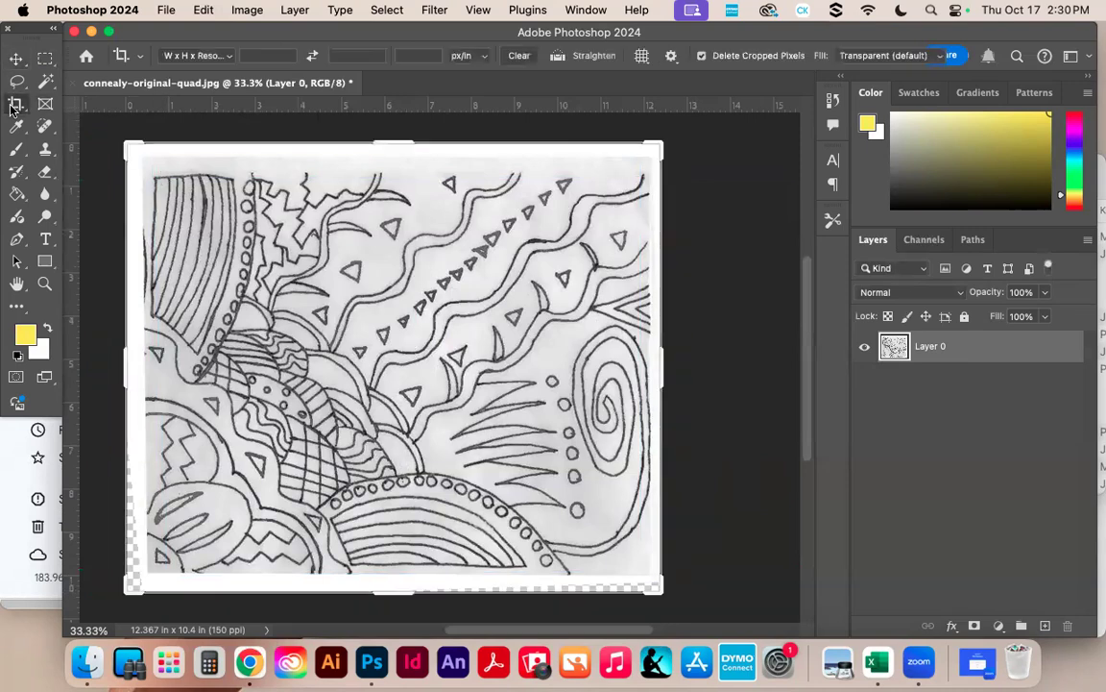
left_click_drag(128, 143, 142, 163)
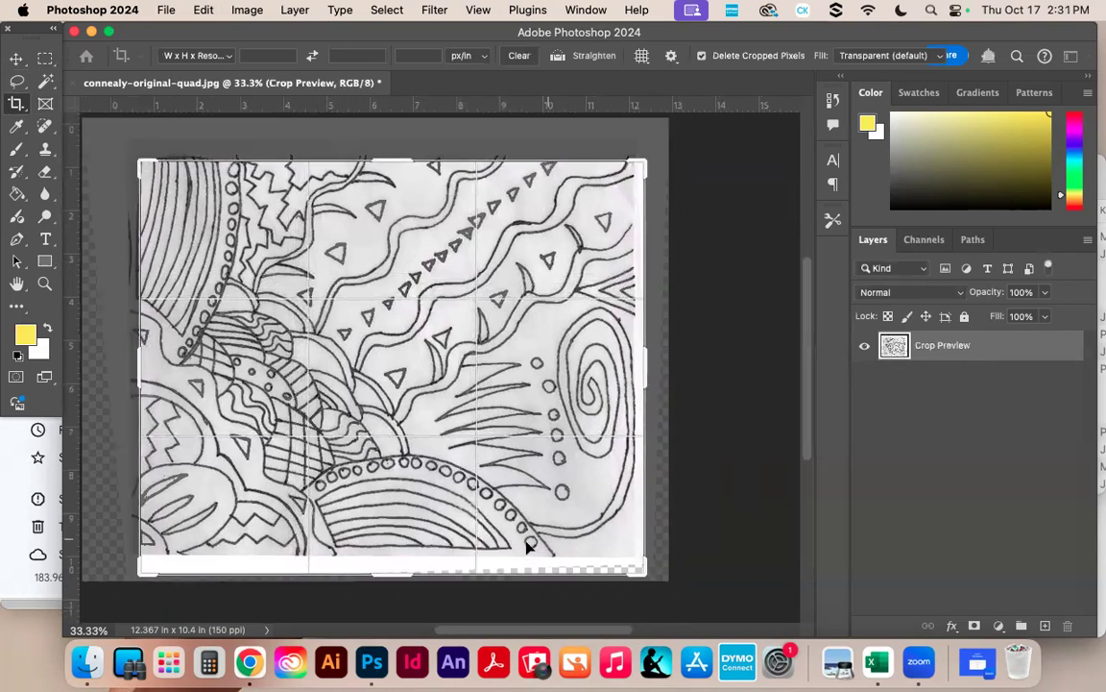
left_click_drag(402, 575, 402, 562)
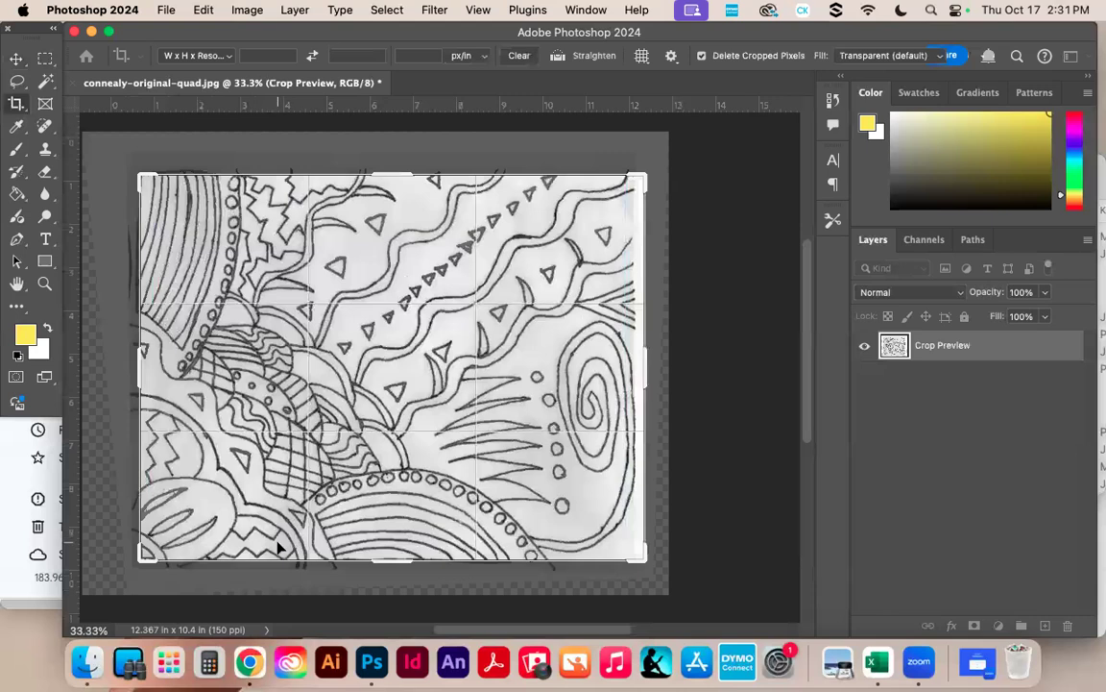
left_click_drag(638, 365, 640, 364)
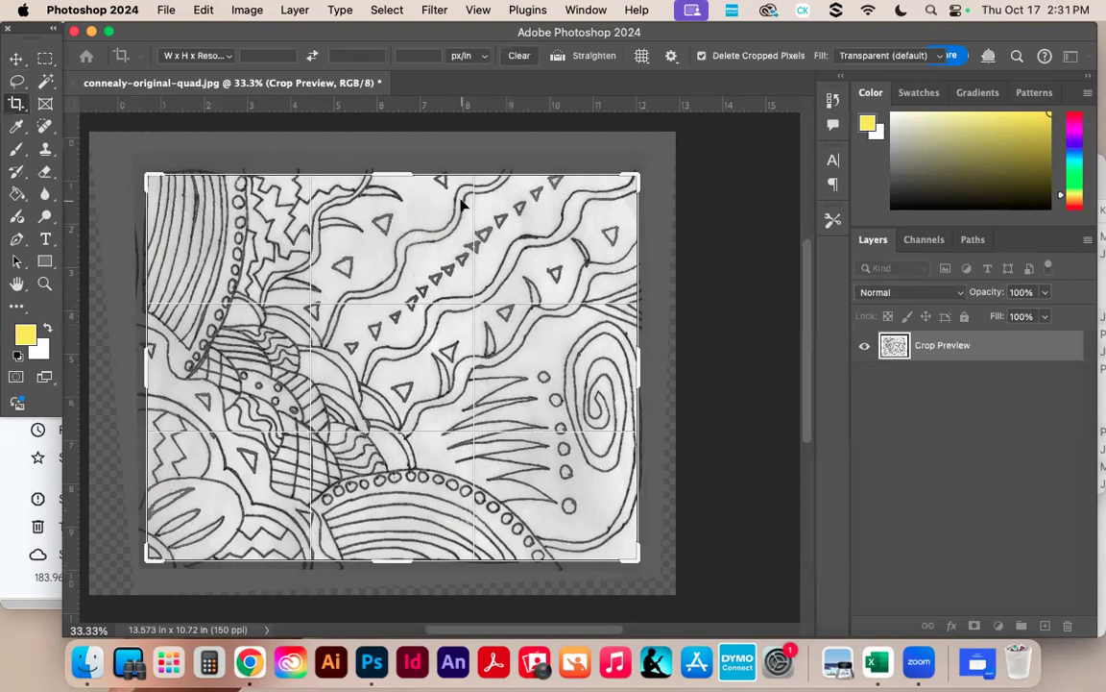
key("Return")
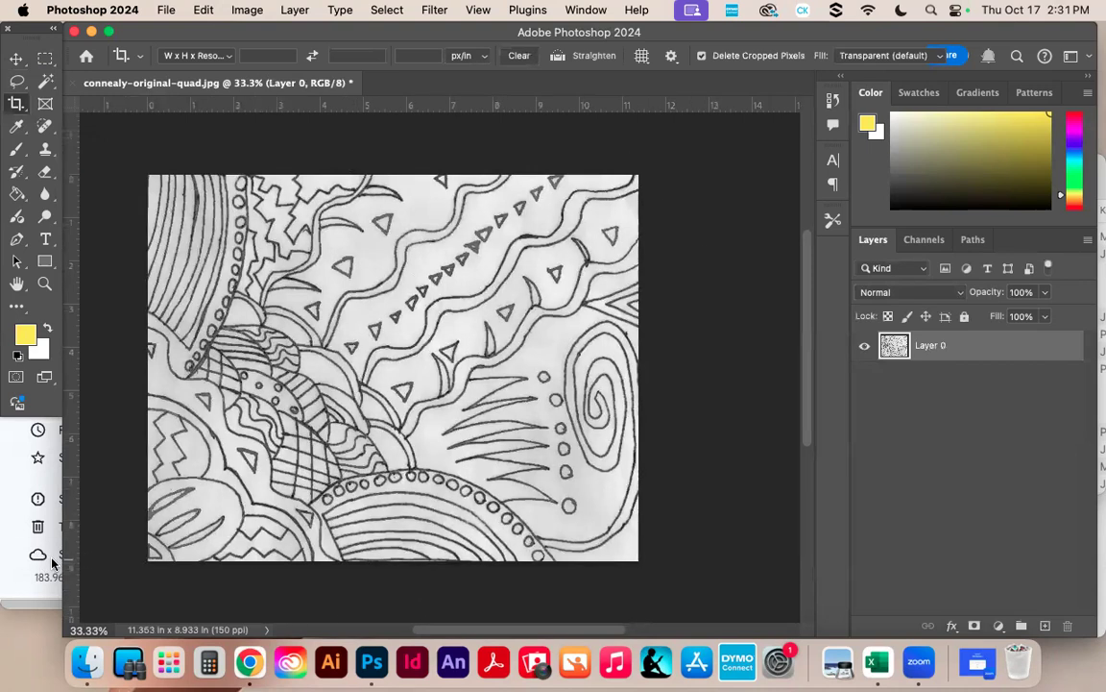
left_click(17, 103)
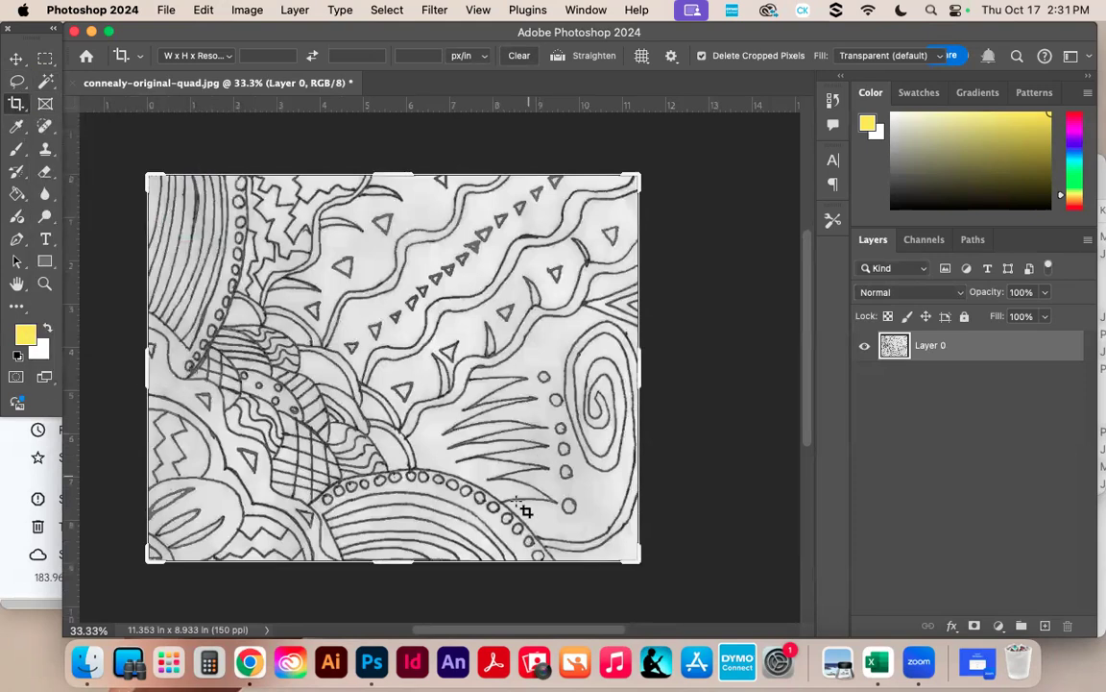
Crop a thin strip off the drawing's lower edge, bringing the image height to about 8.85 inches.
left_click_drag(404, 560, 403, 564)
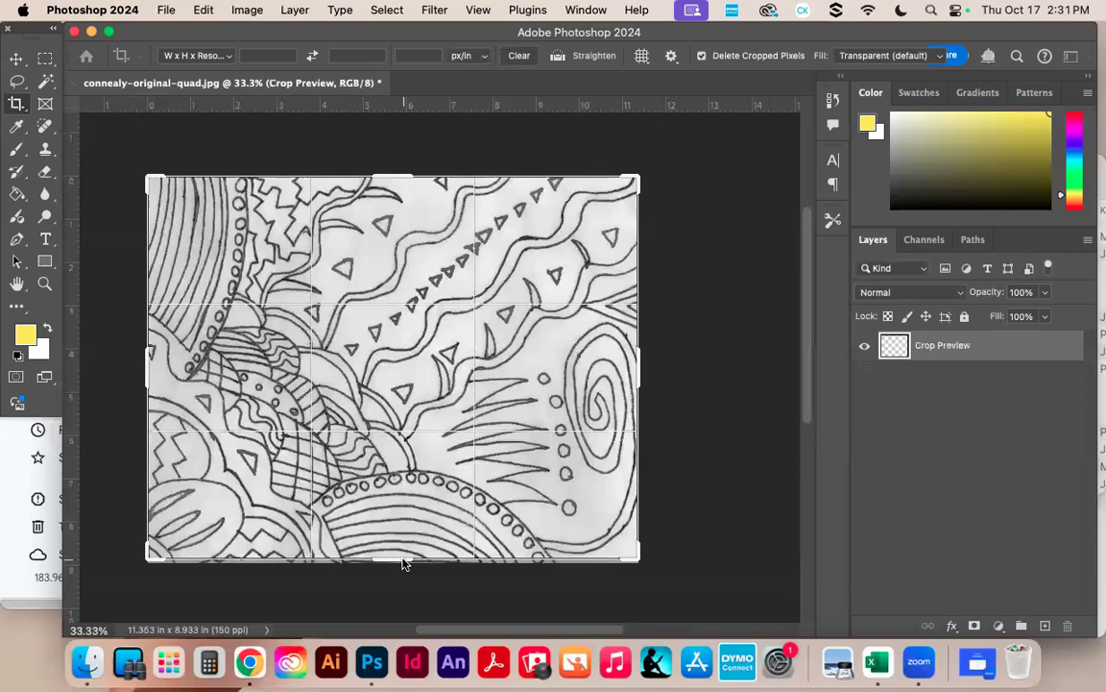
key("Return")
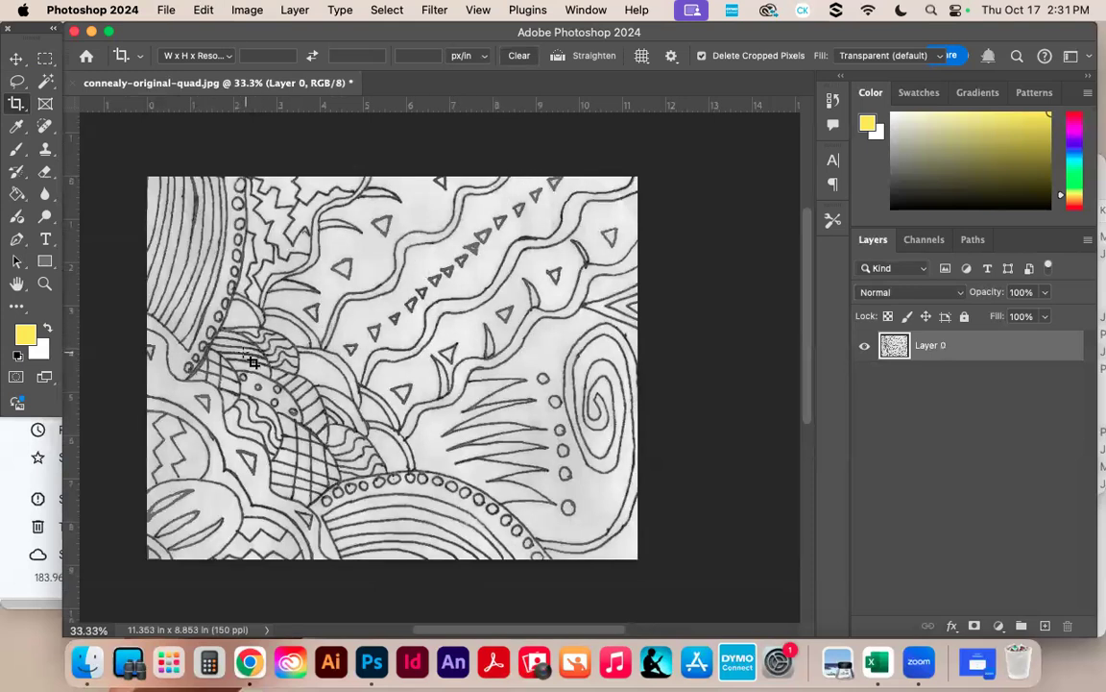
left_click(17, 61)
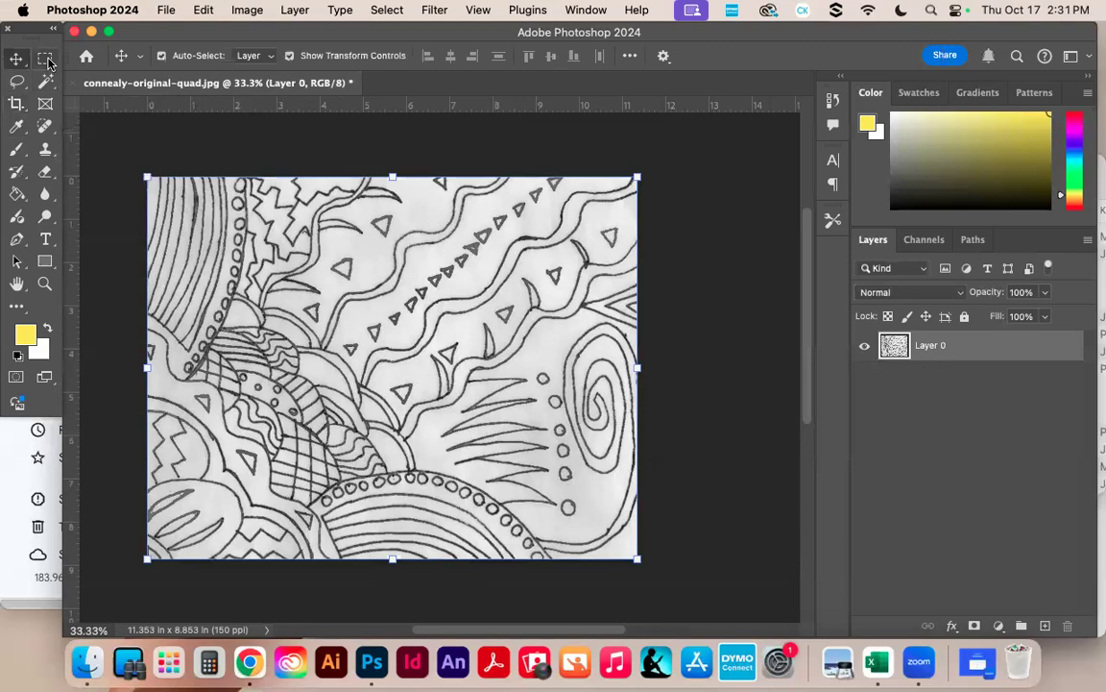
left_click(45, 60)
Convert the image's color mode from RGB to Grayscale.
scroll(259, 347, "up", 5)
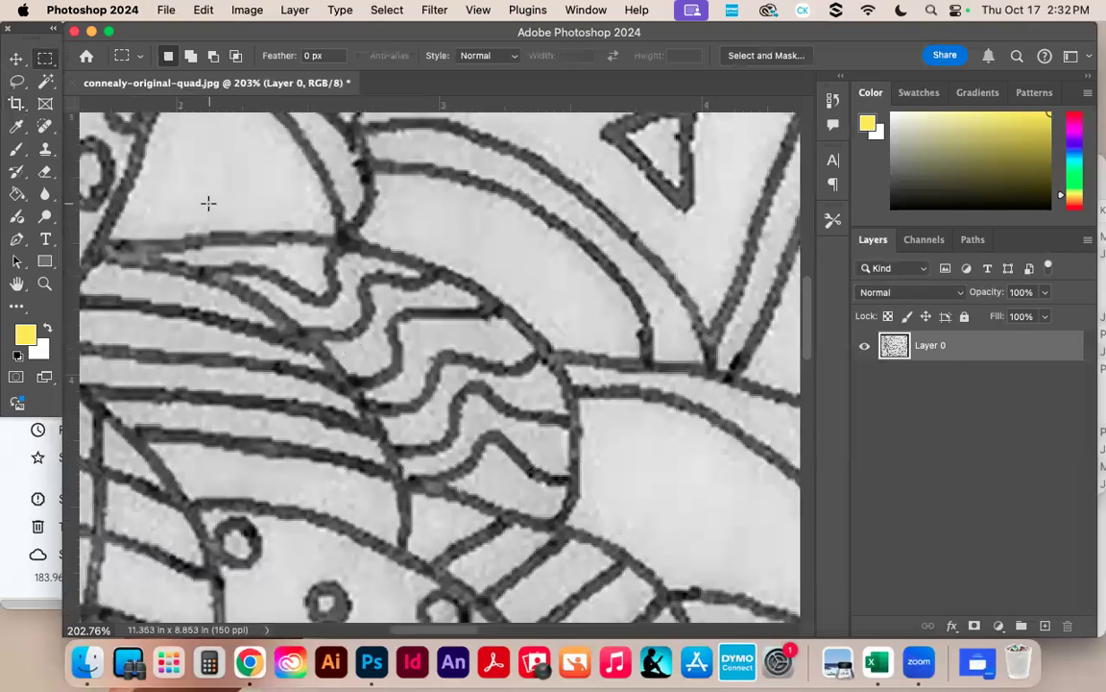
left_click(243, 11)
mouse_move(234, 33)
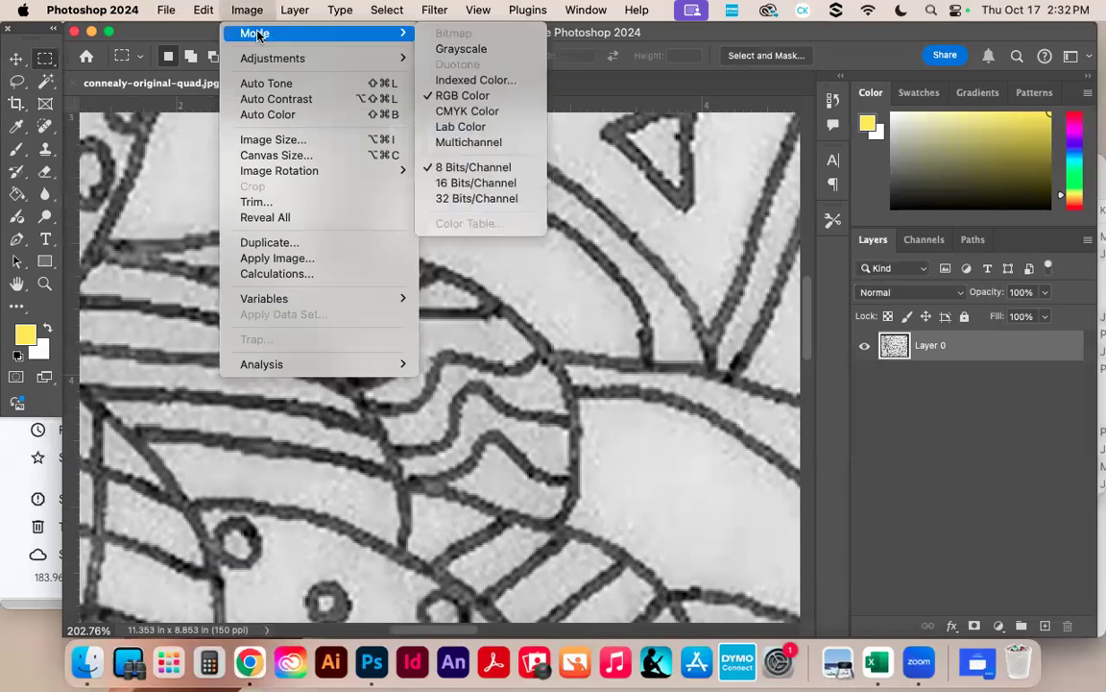
left_click(472, 55)
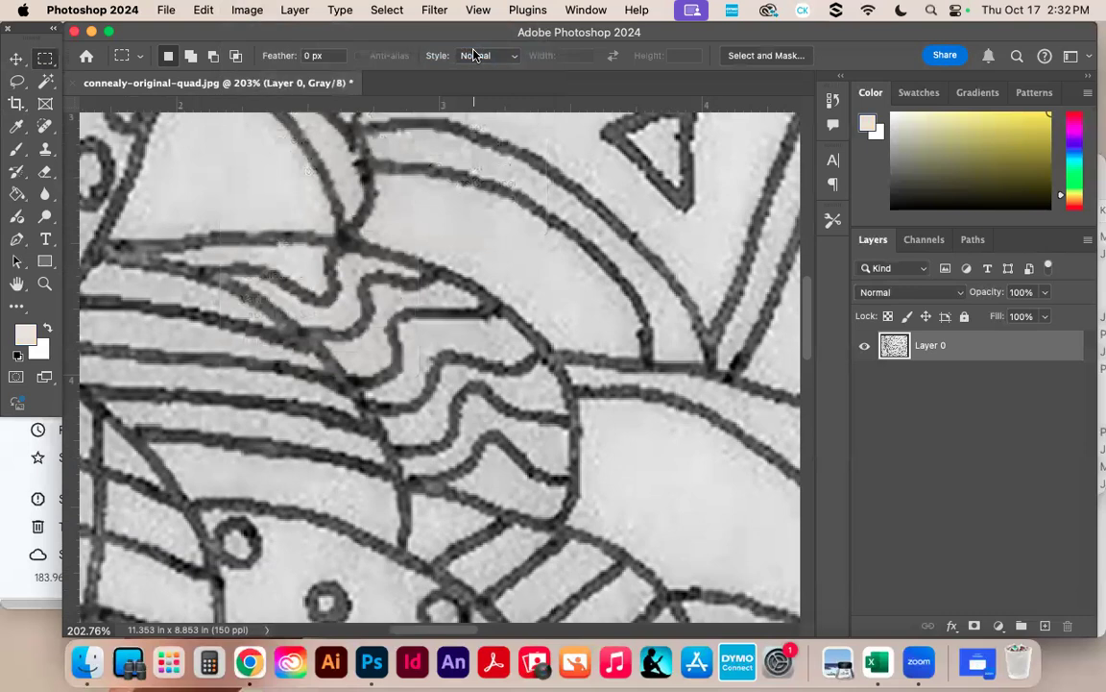
Convert the grayscale image to Bitmap mode, flattening its layers, with 150 pixels/inch output and the 50% Threshold method.
left_click(203, 10)
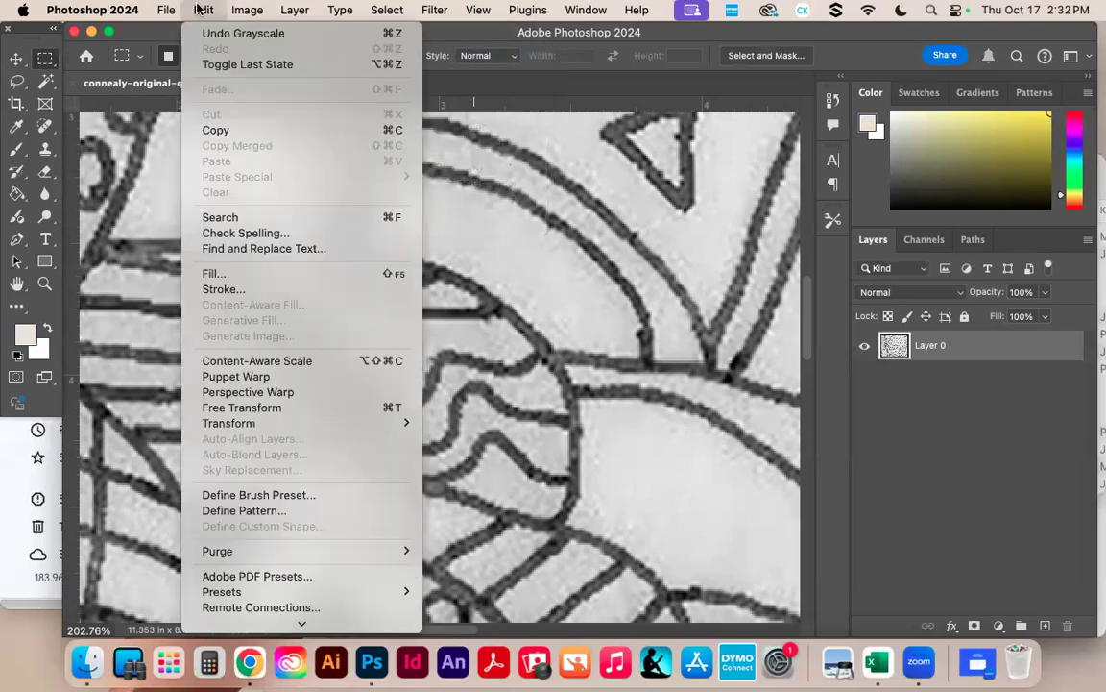
mouse_move(235, 10)
mouse_move(313, 36)
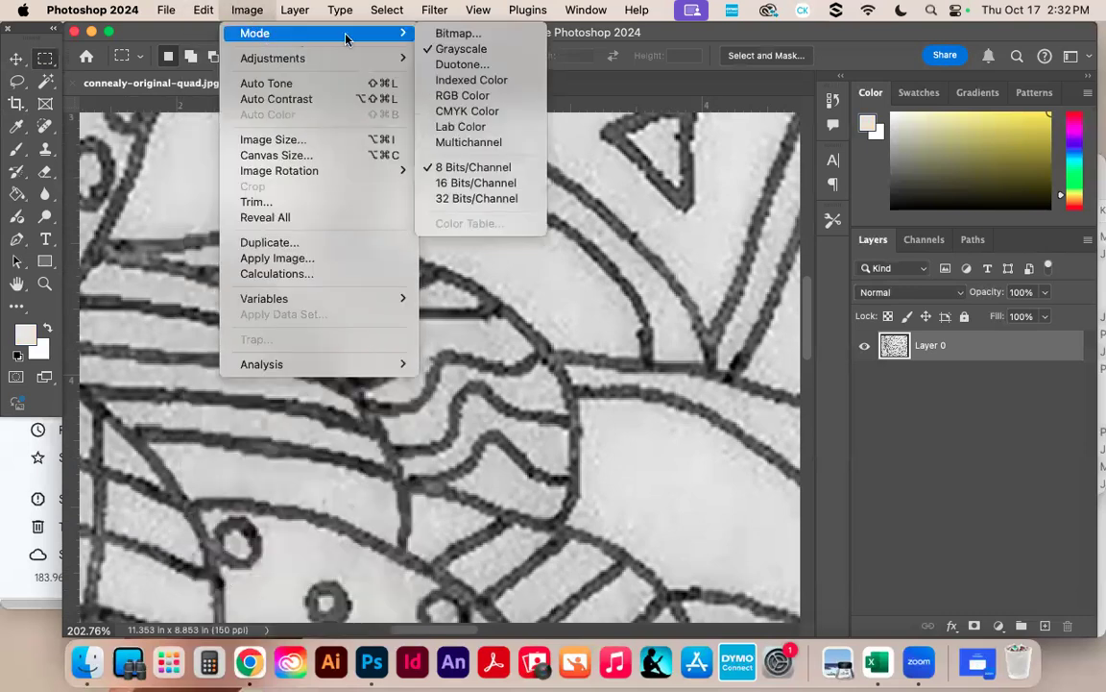
left_click(470, 37)
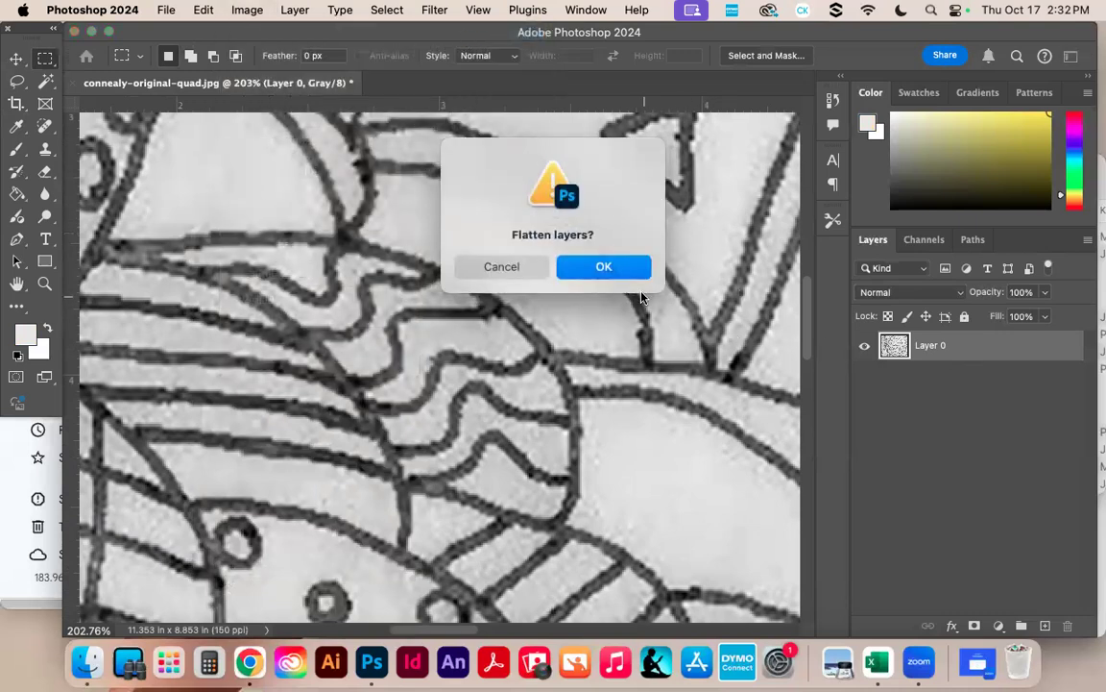
left_click(608, 264)
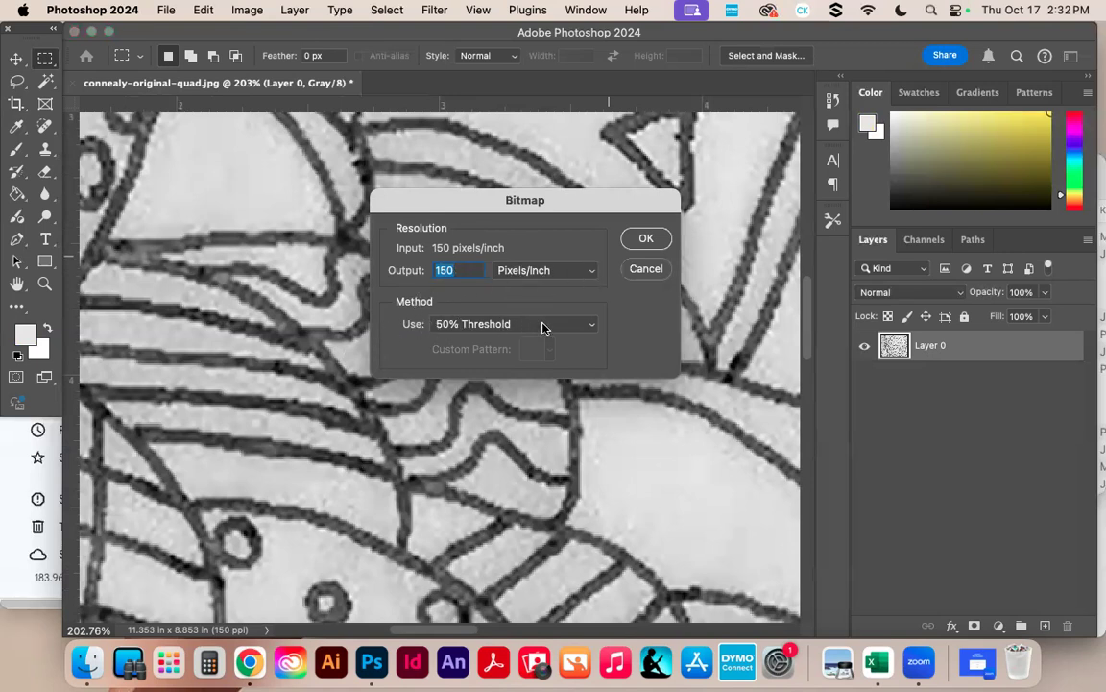
left_click(570, 326)
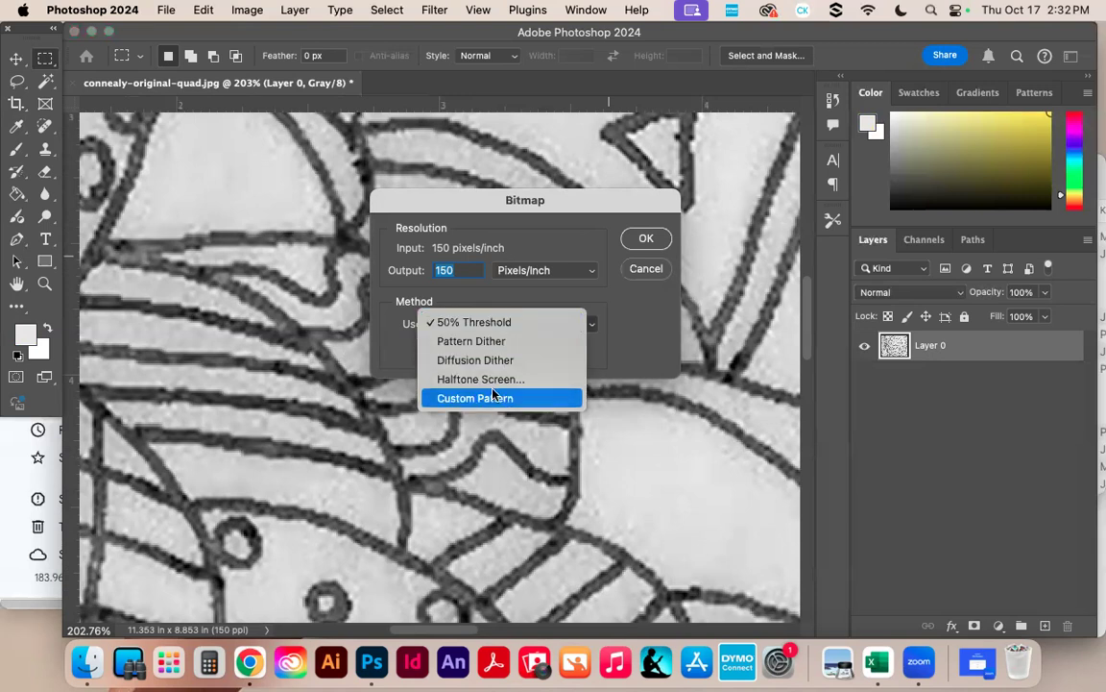
left_click(483, 326)
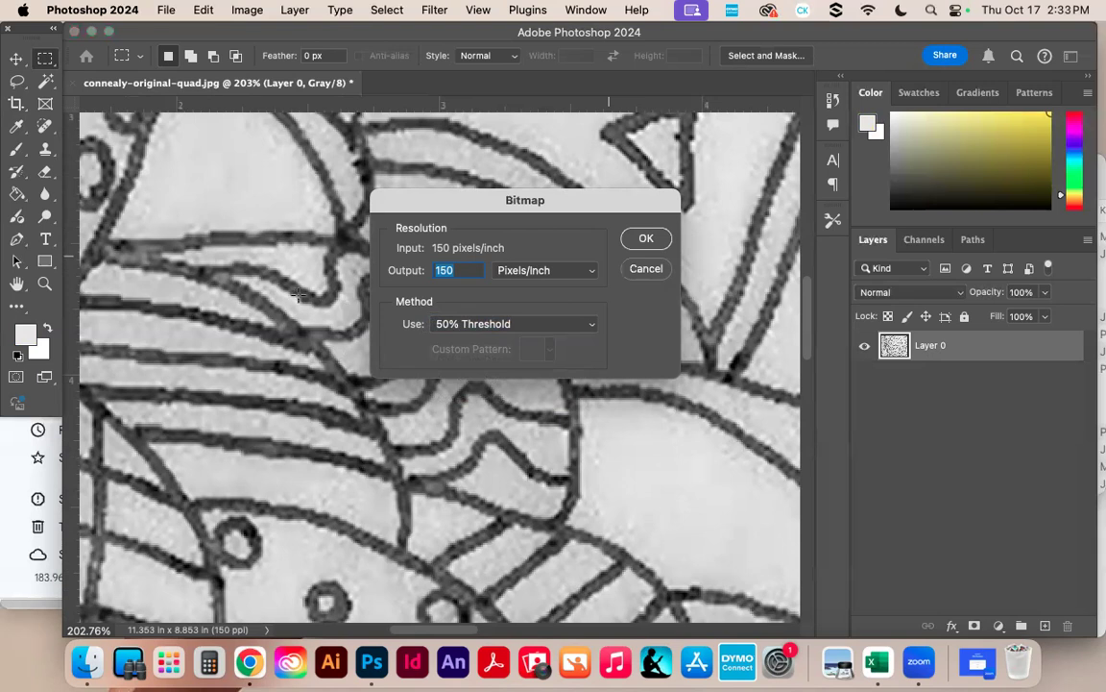
left_click(647, 240)
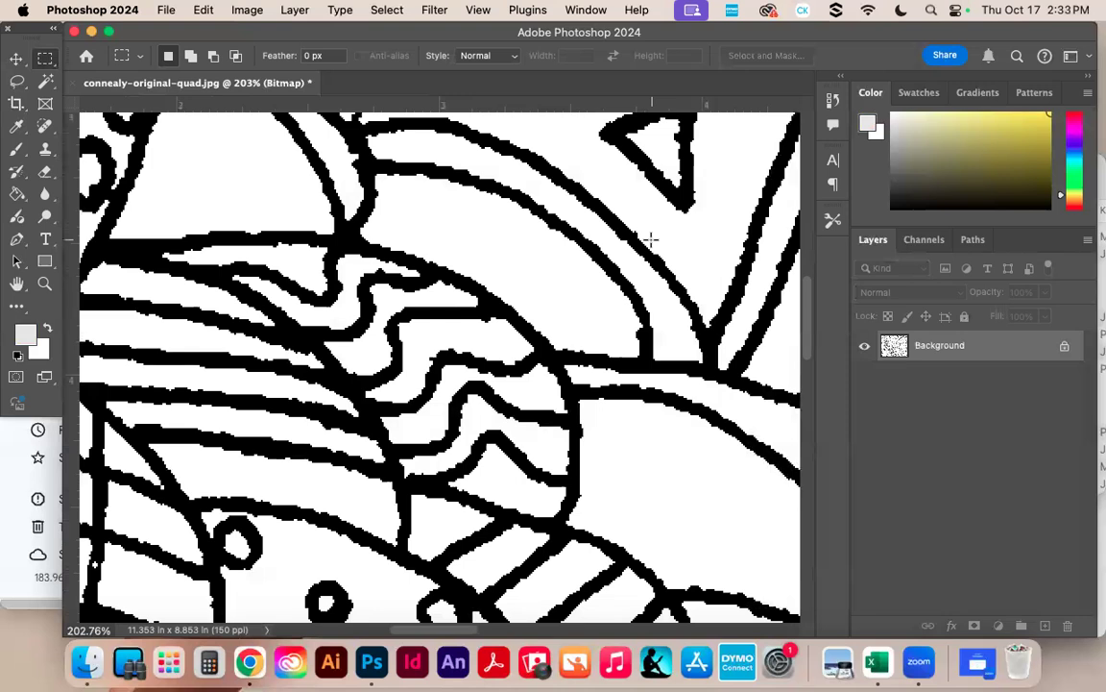
key("super+0")
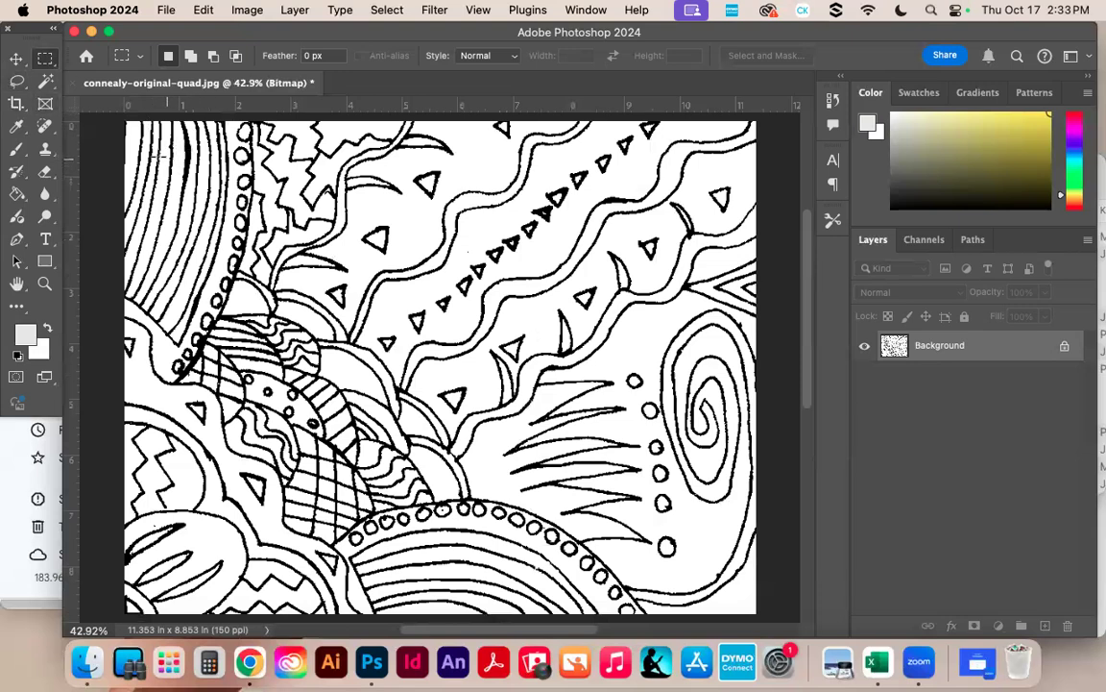
left_click(17, 152)
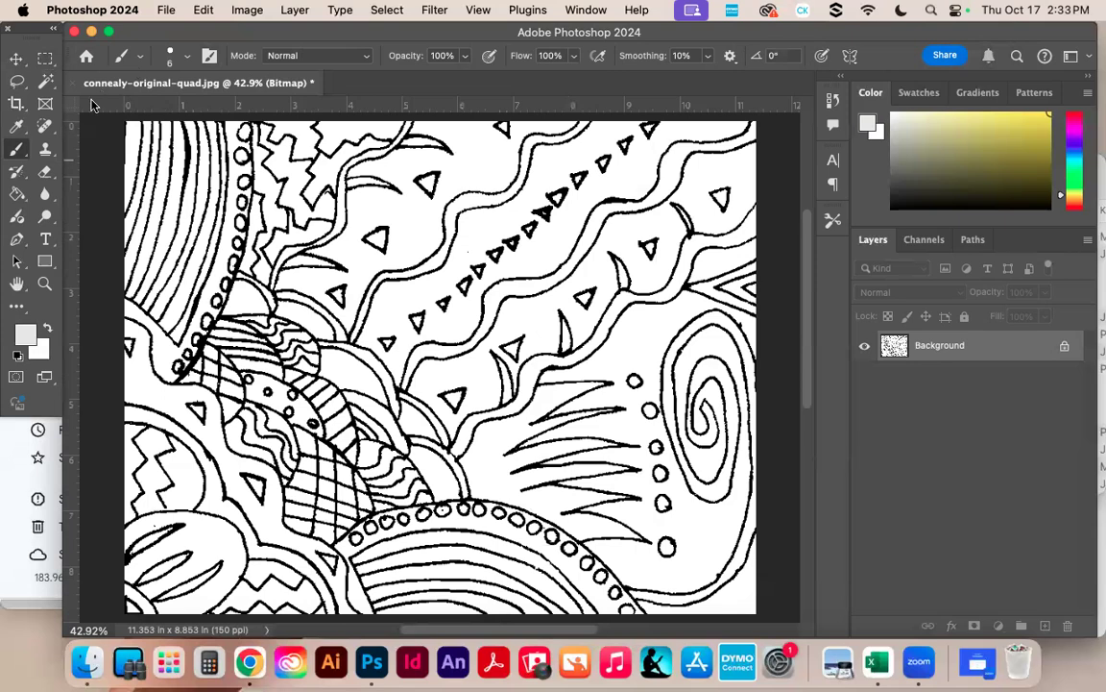
left_click(44, 173)
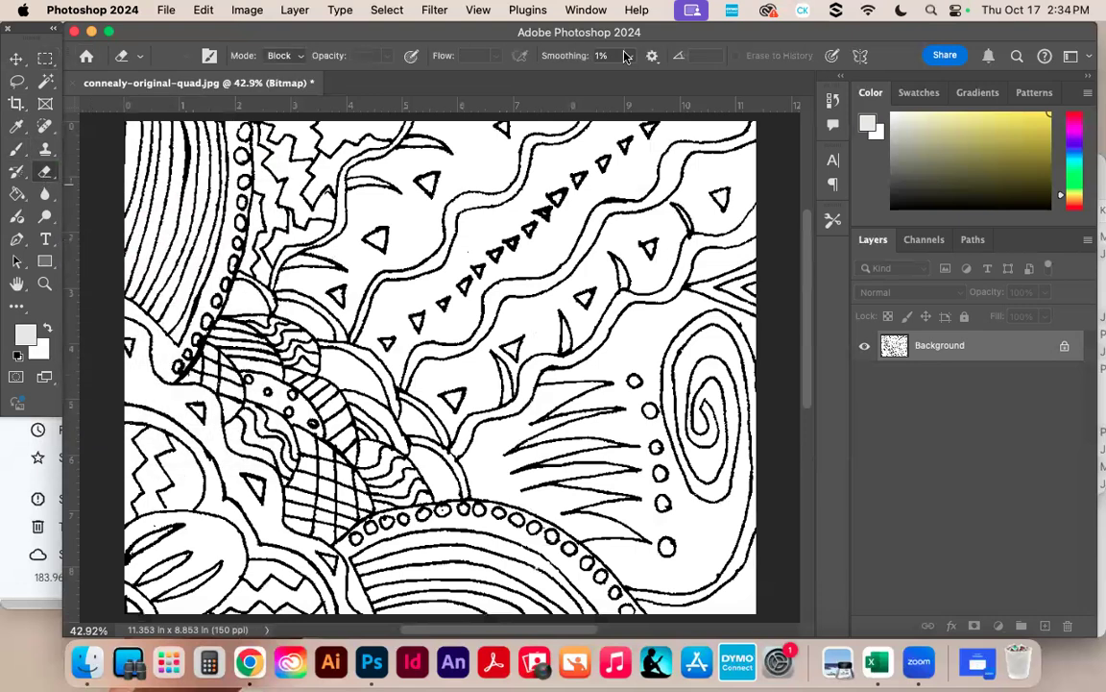
left_click(17, 59)
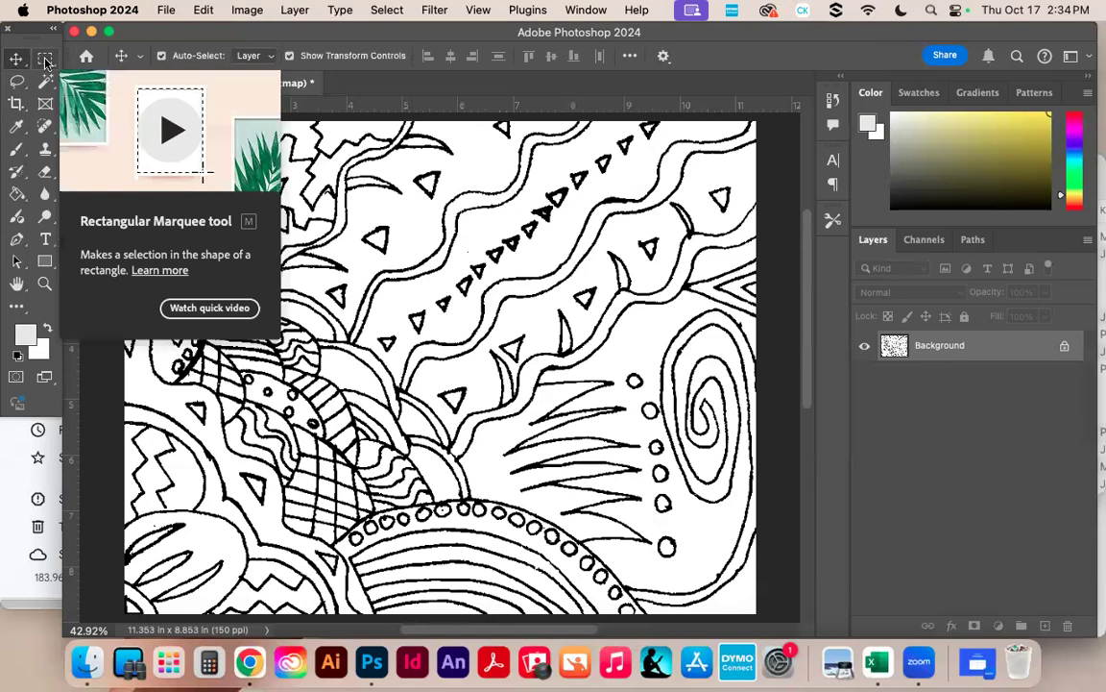
left_click(45, 59)
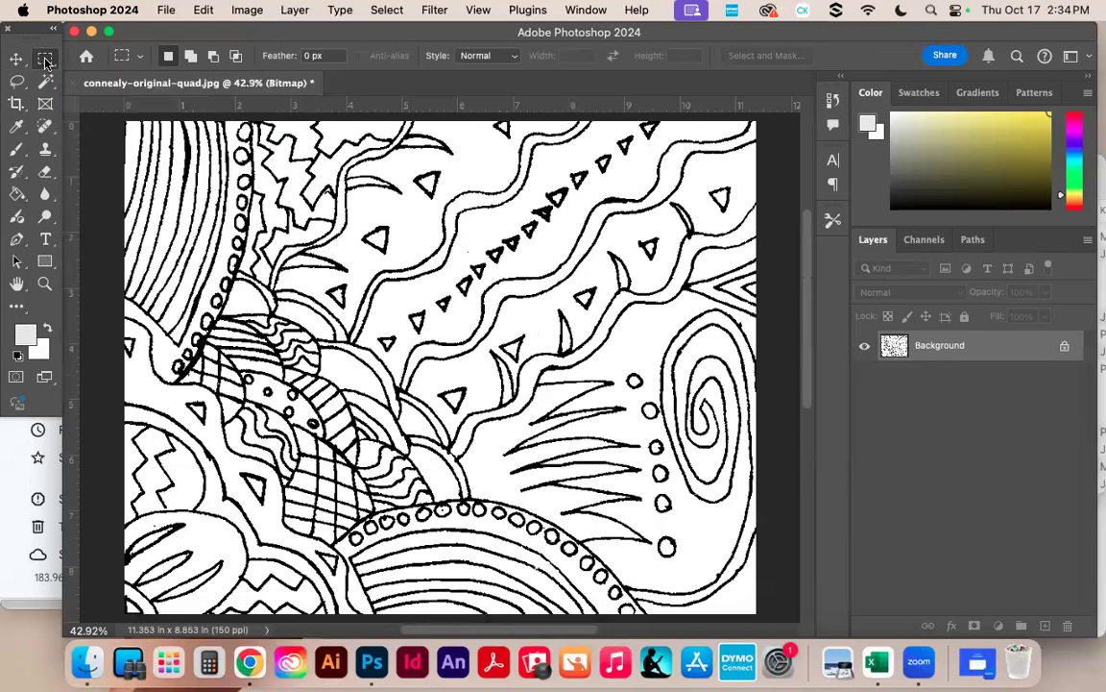
Activate the Brush tool with the 6 px Hard Round tip at 100% hardness.
left_click(16, 149)
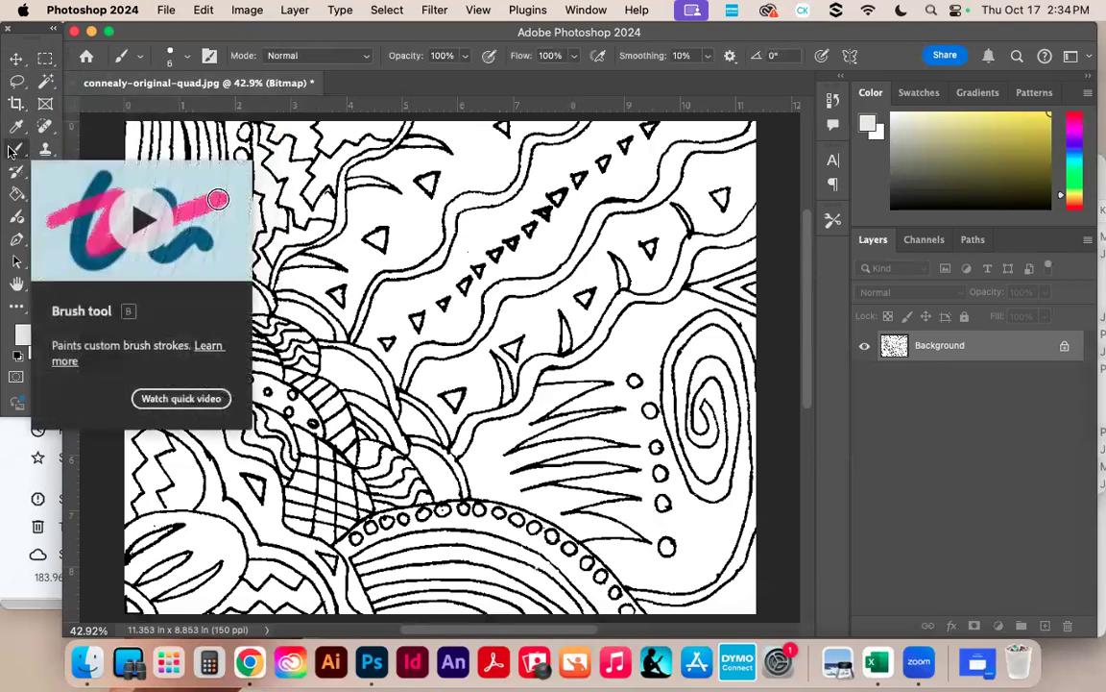
left_click(170, 54)
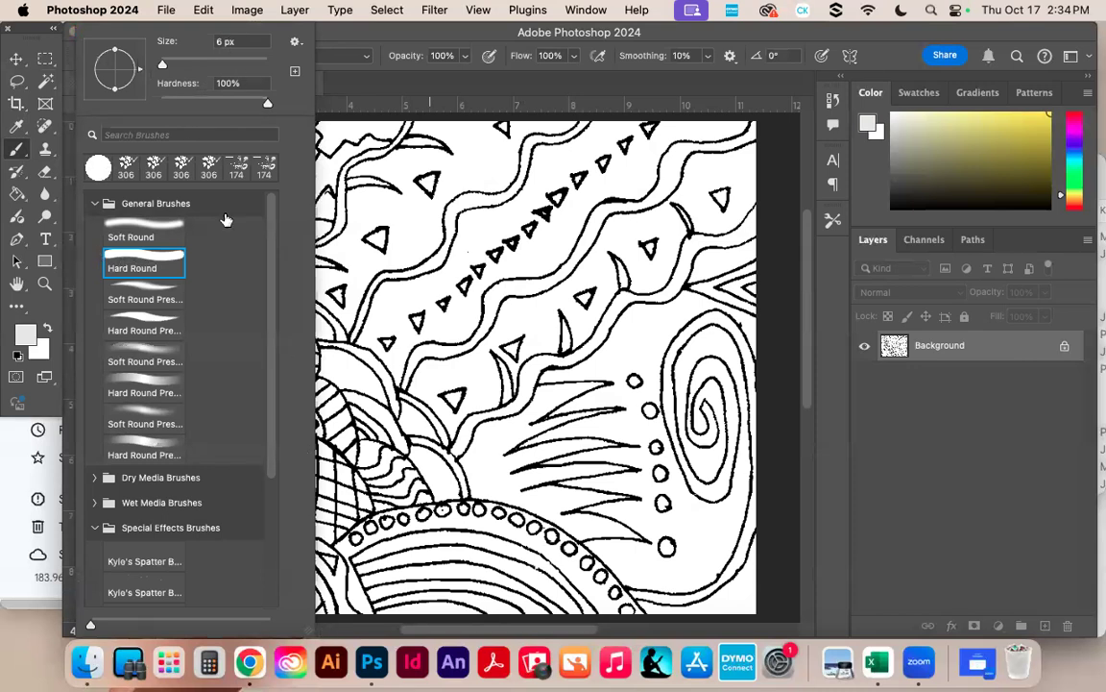
left_click(364, 39)
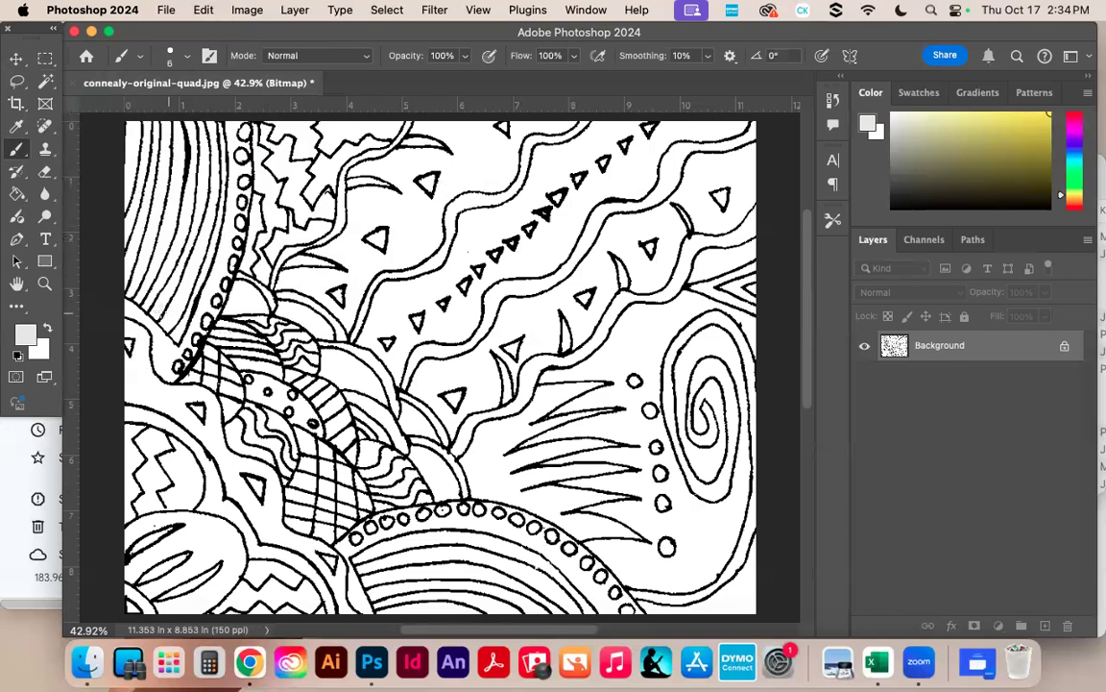
left_click(25, 337)
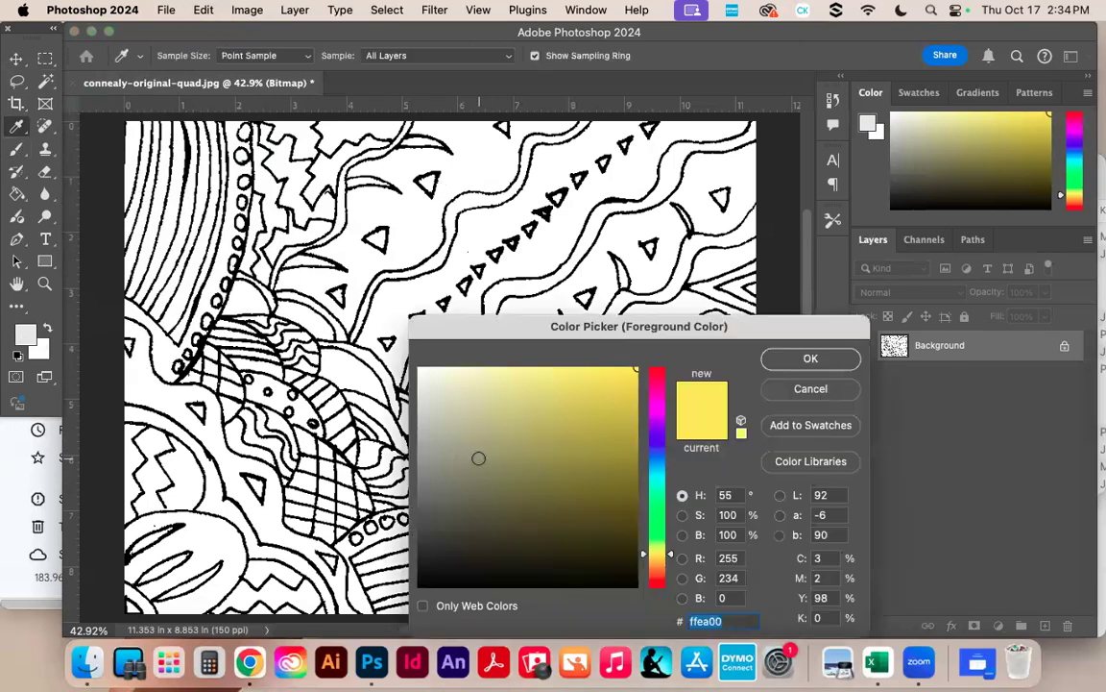
left_click_drag(480, 459, 665, 587)
left_click(787, 390)
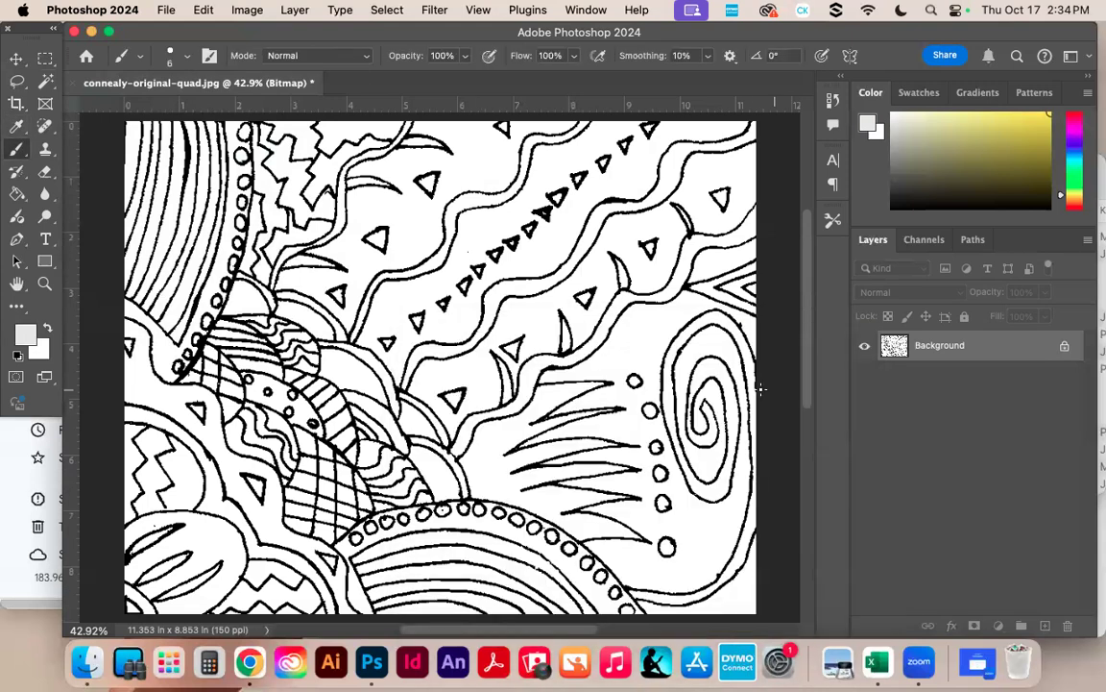
Keep the background color white (ffffff) and set the foreground color to black (000000).
left_click(44, 356)
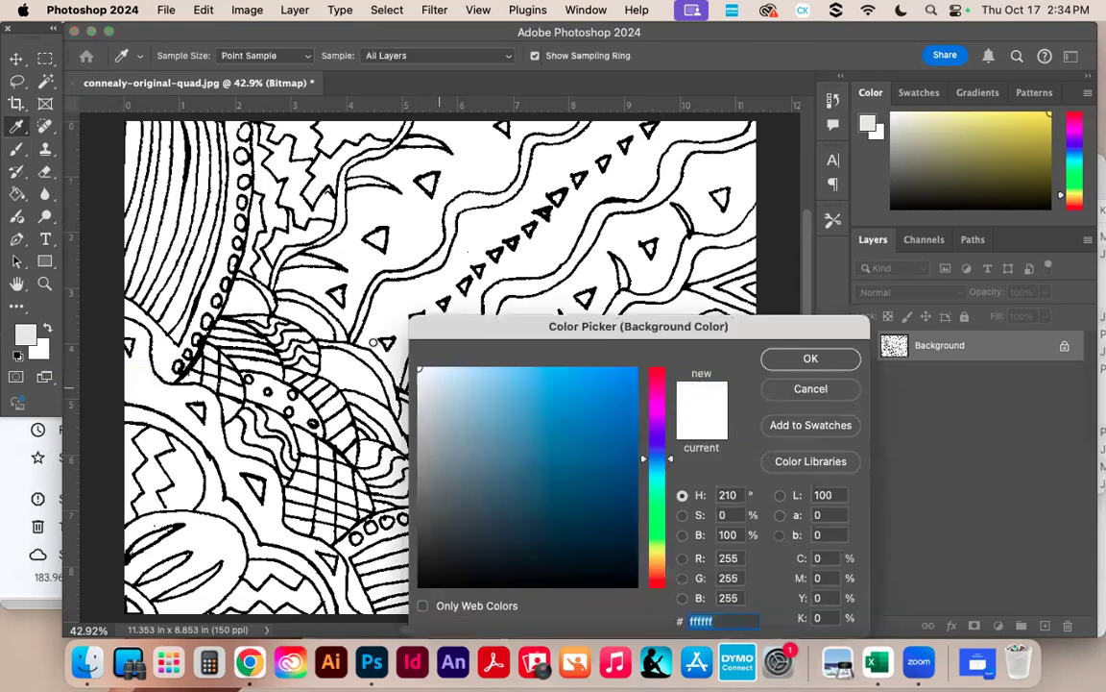
left_click(805, 357)
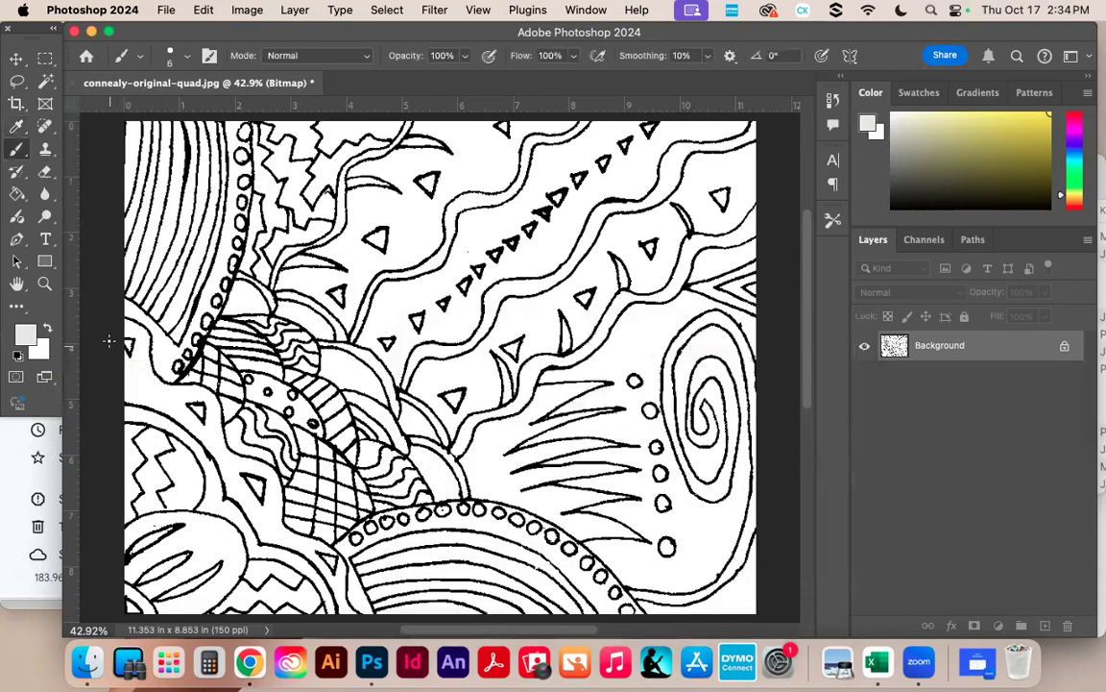
left_click(23, 336)
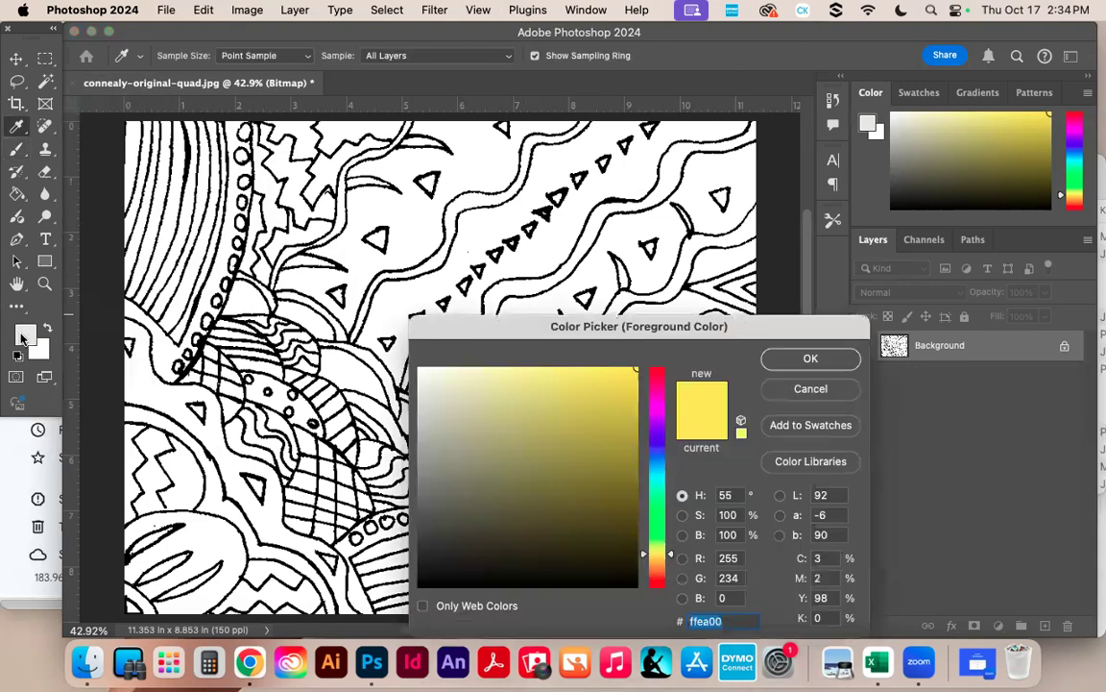
left_click_drag(422, 382, 682, 622)
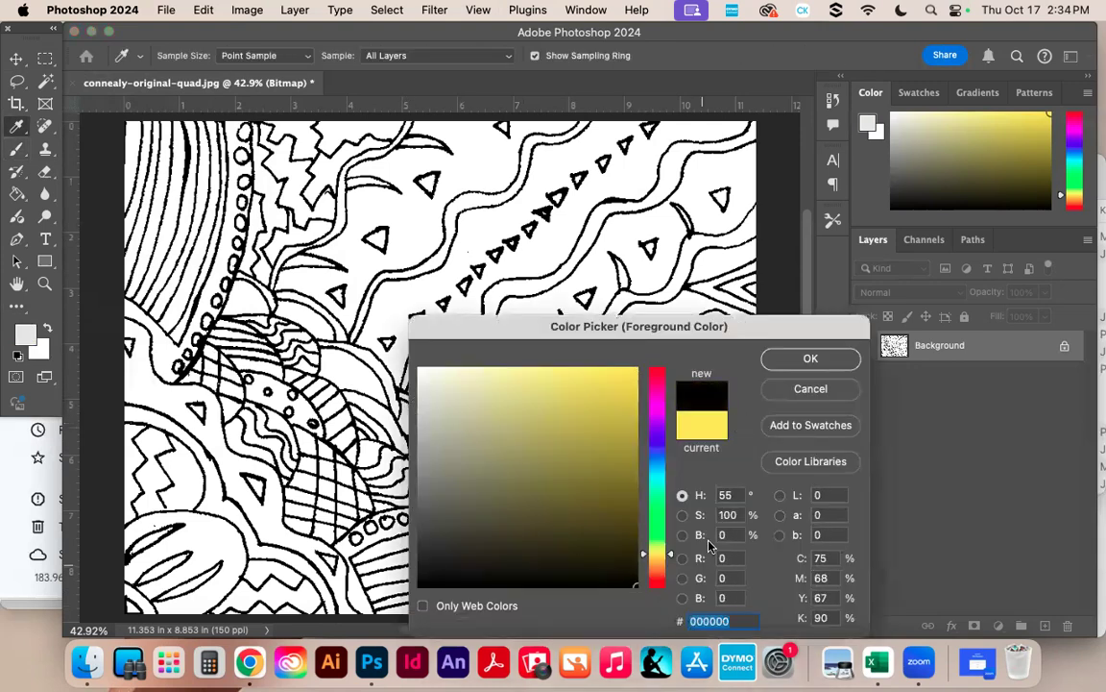
left_click(810, 359)
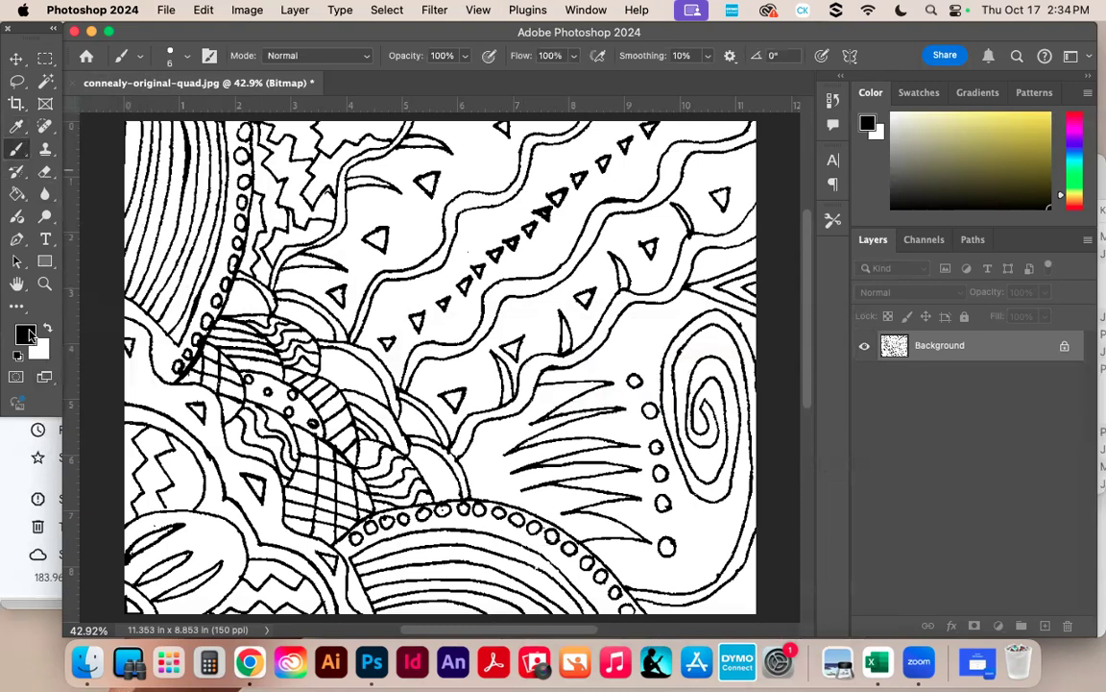
Scribble freehand black brush strokes across the drawing as a test, and undo them.
mouse_move(347, 230)
left_mouse_down()
mouse_move(359, 212)
mouse_move(476, 198)
mouse_move(643, 286)
mouse_move(497, 286)
mouse_move(192, 437)
mouse_move(324, 263)
mouse_move(449, 155)
mouse_move(359, 331)
mouse_move(538, 519)
mouse_move(552, 207)
mouse_move(288, 120)
mouse_move(452, 248)
left_mouse_up()
left_click_drag(352, 288, 492, 399)
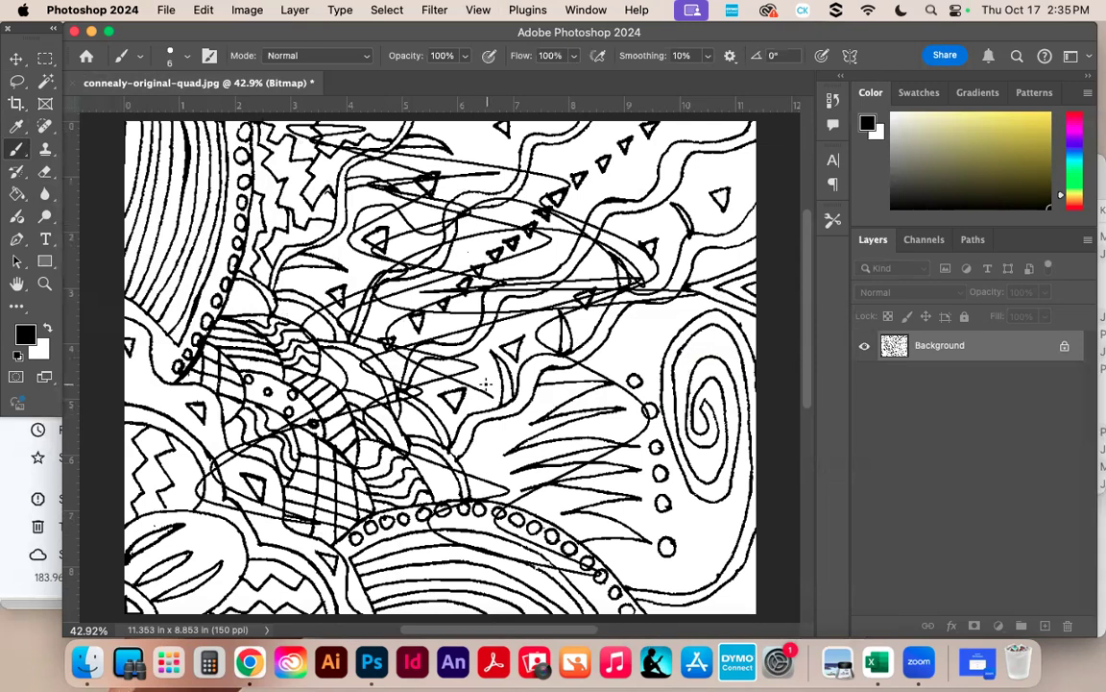
key("cmd+z")
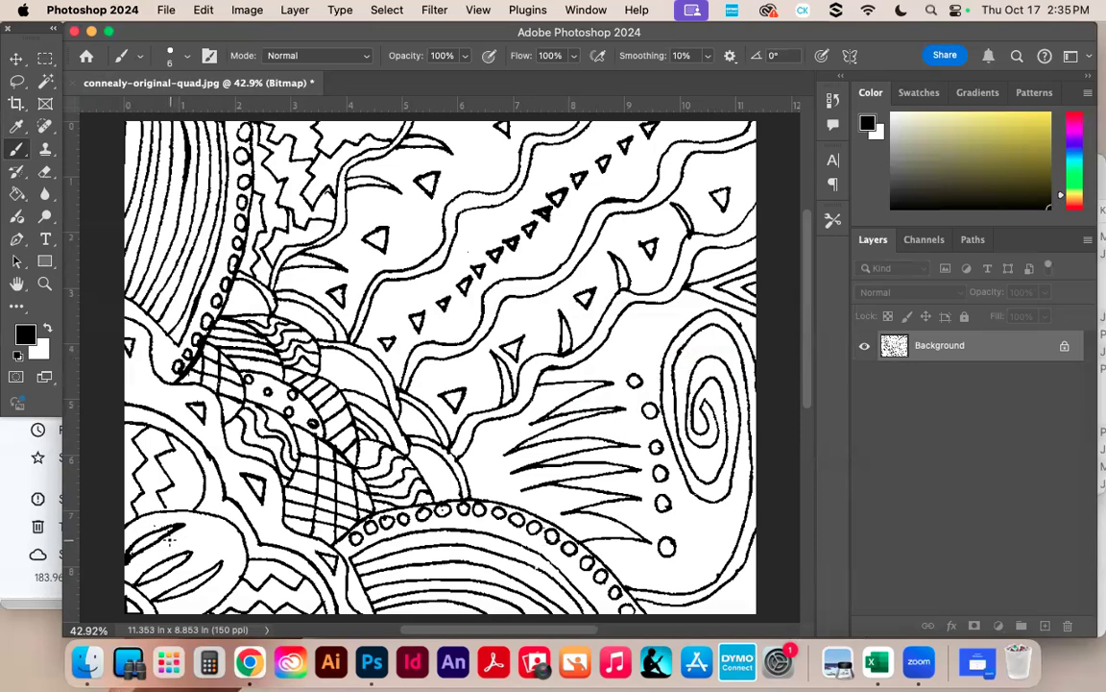
Close the gap between the second zigzag line's lower end and the curve below it with a short black brush stroke.
mouse_move(141, 484)
left_mouse_down()
mouse_move(283, 483)
mouse_move(231, 479)
mouse_move(419, 353)
left_mouse_up()
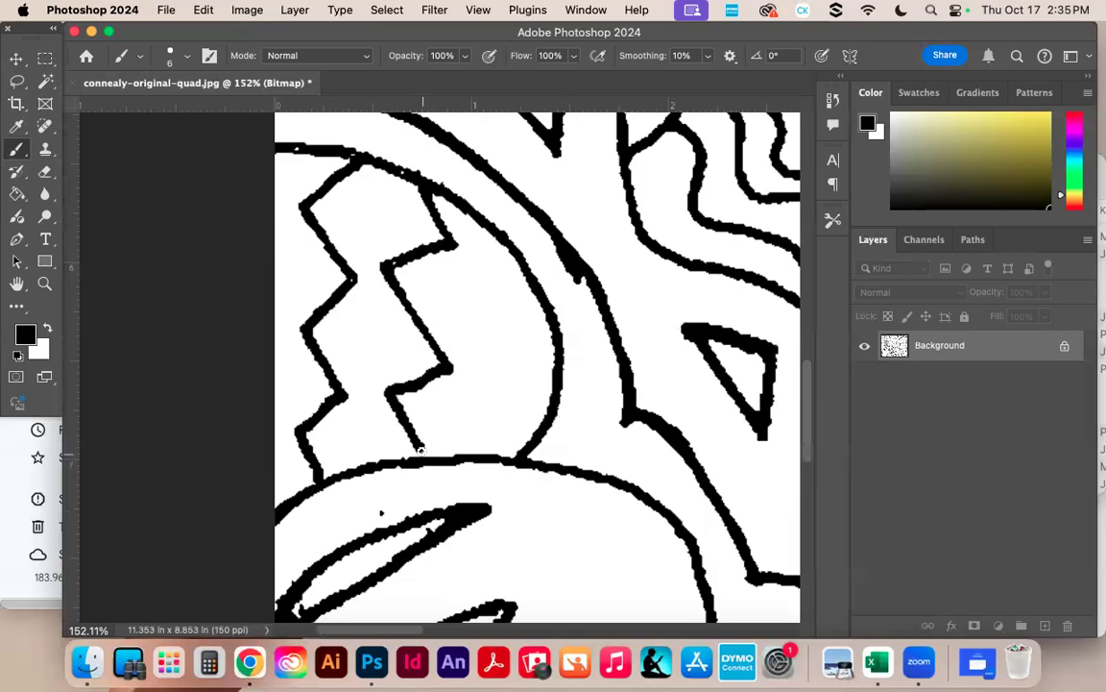
left_click_drag(417, 447, 423, 457)
Try a freehand wavy brush line in the space beside the second zigzag, and undo it.
mouse_move(456, 289)
left_mouse_down()
mouse_move(511, 342)
mouse_move(469, 369)
mouse_move(513, 400)
mouse_move(432, 408)
left_mouse_up()
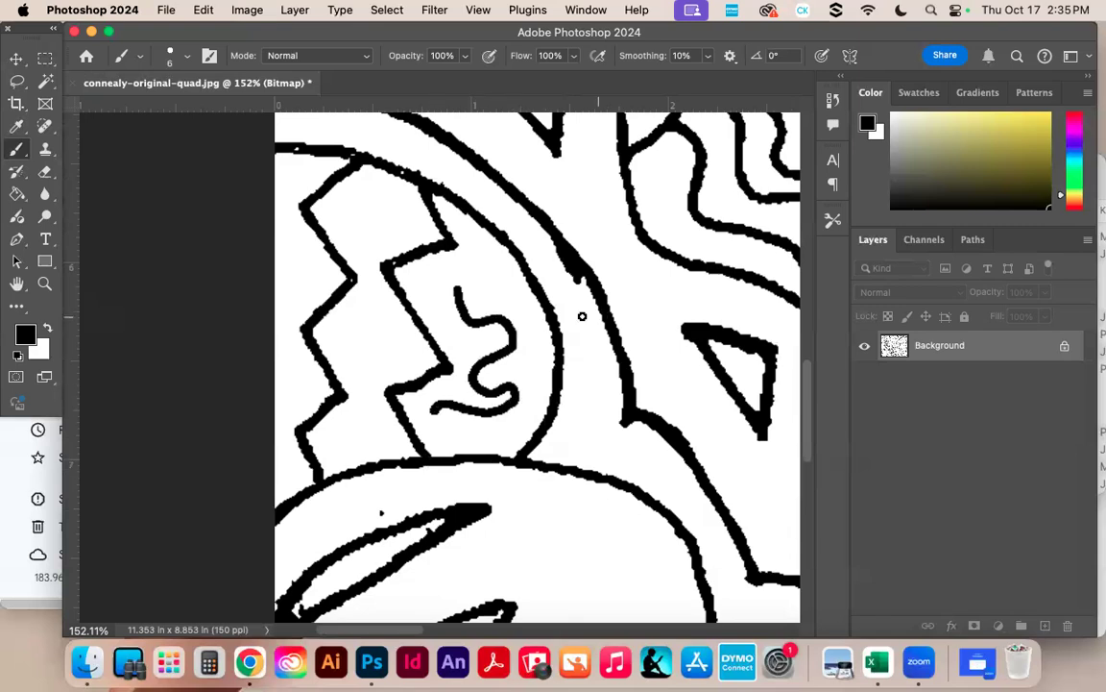
key("super+z")
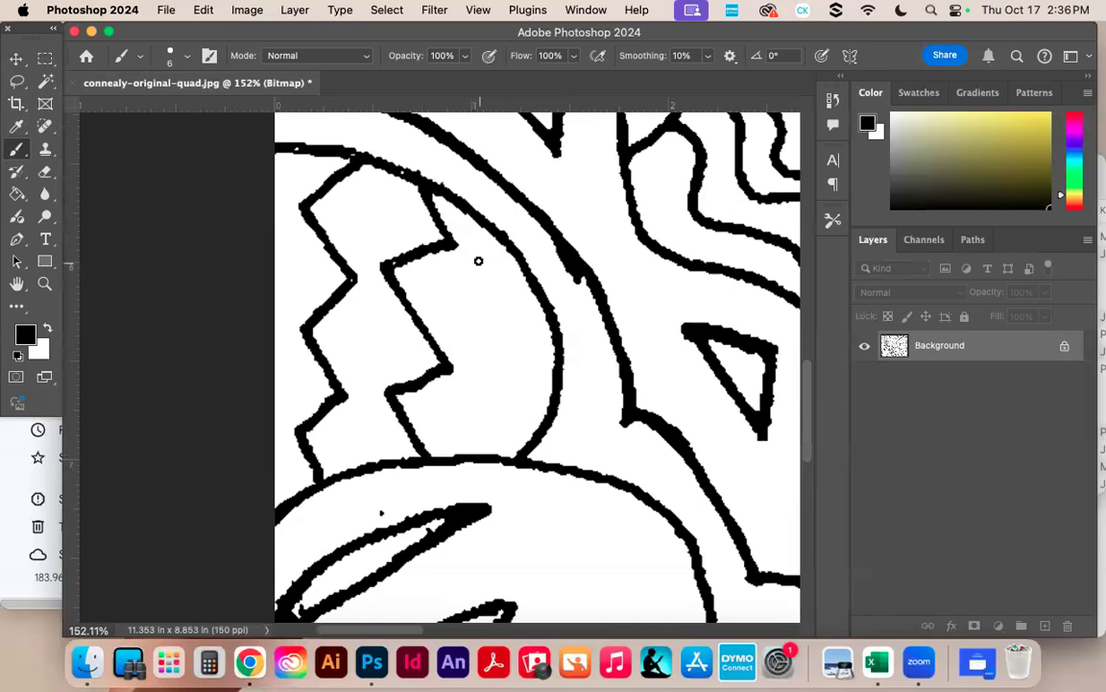
Paint a third zigzag of connected straight brush segments beside the second one, from the arc down to the curve below.
left_click_drag(480, 263, 520, 338)
left_click(464, 398, "shift")
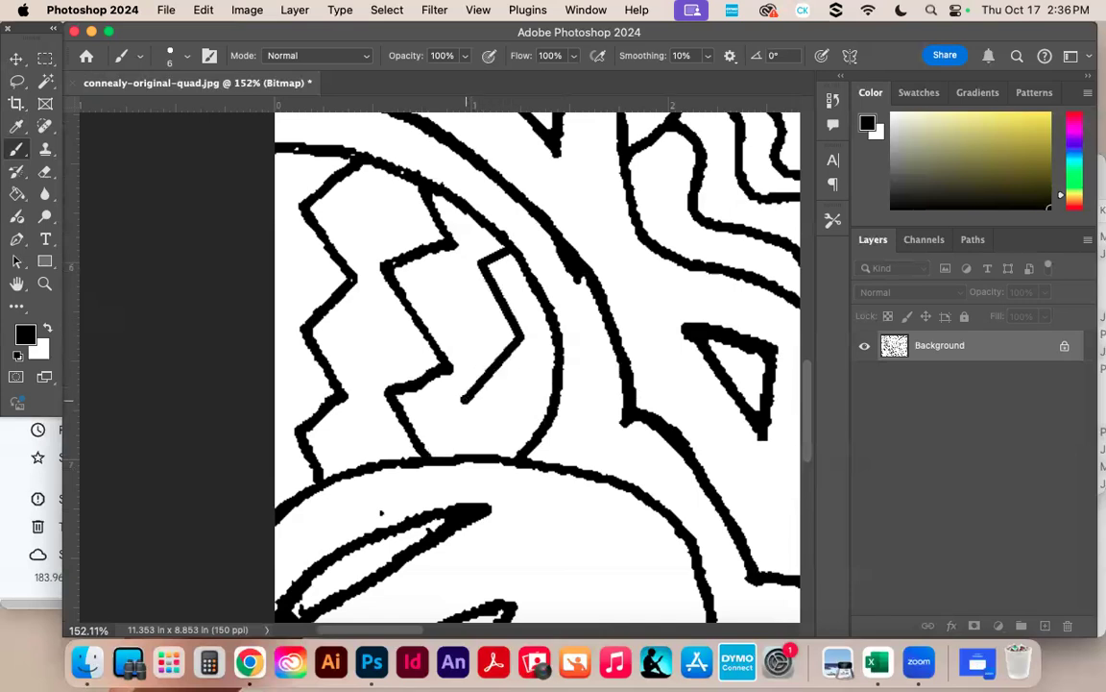
left_click(514, 462, "shift")
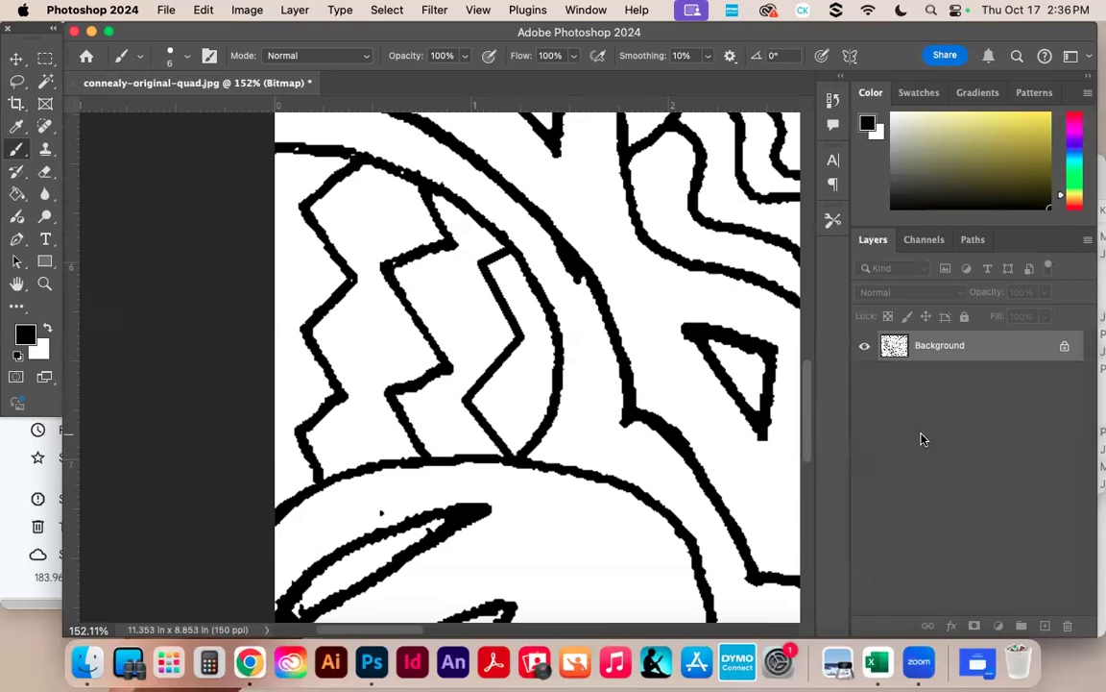
Undo all brush segments of the third zigzag.
mouse_move(573, 195)
left_mouse_down()
mouse_move(698, 311)
mouse_move(696, 430)
left_mouse_up()
key("super+z")
key("super+z")
key("super+z")
key("super+z")
key("super+z")
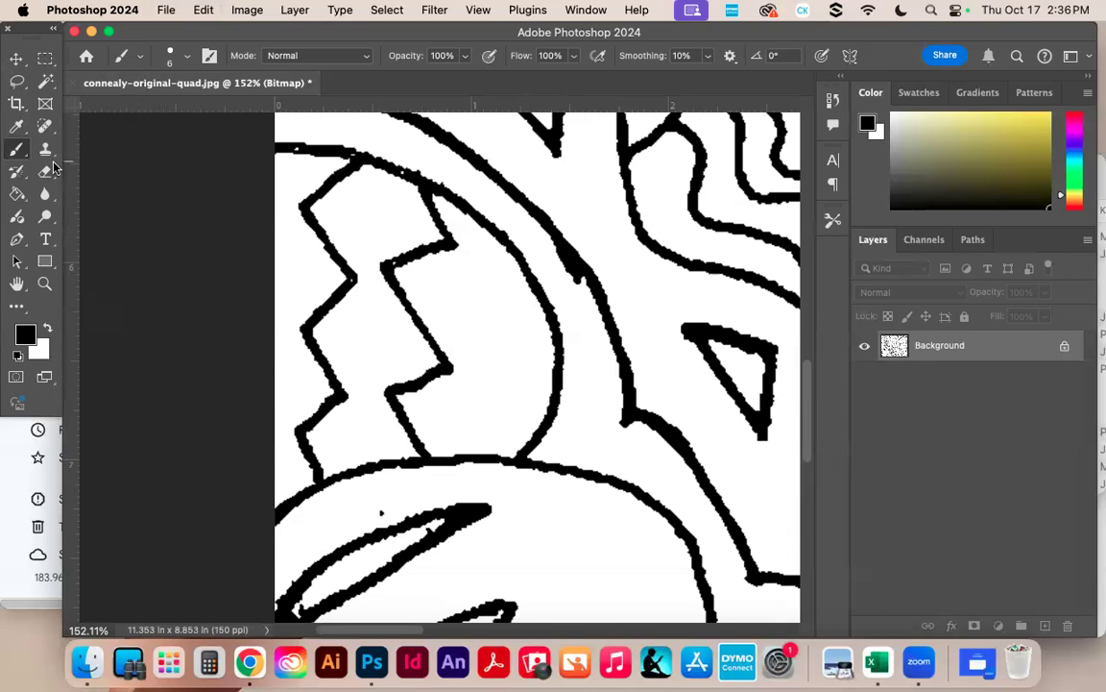
Erase the bump on the long curve beside the zigzag arc and the stray dot above the first leaf shape.
left_click(45, 171)
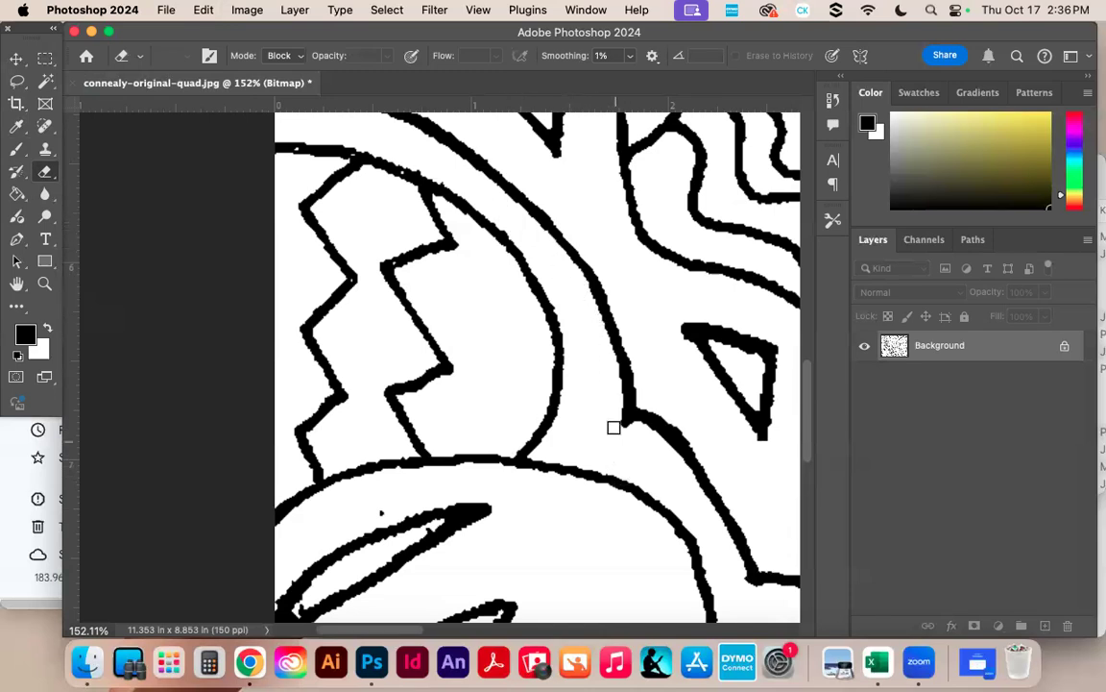
left_click(381, 511)
Erase the stray marks and black blob at the uppermost leaf shape's lower end, where it meets the drawing's left edge.
key("super+space")
mouse_move(447, 527)
left_mouse_down()
mouse_move(548, 539)
mouse_move(501, 520)
mouse_move(544, 318)
mouse_move(539, 296)
mouse_move(517, 307)
mouse_move(566, 285)
mouse_move(502, 316)
left_mouse_up()
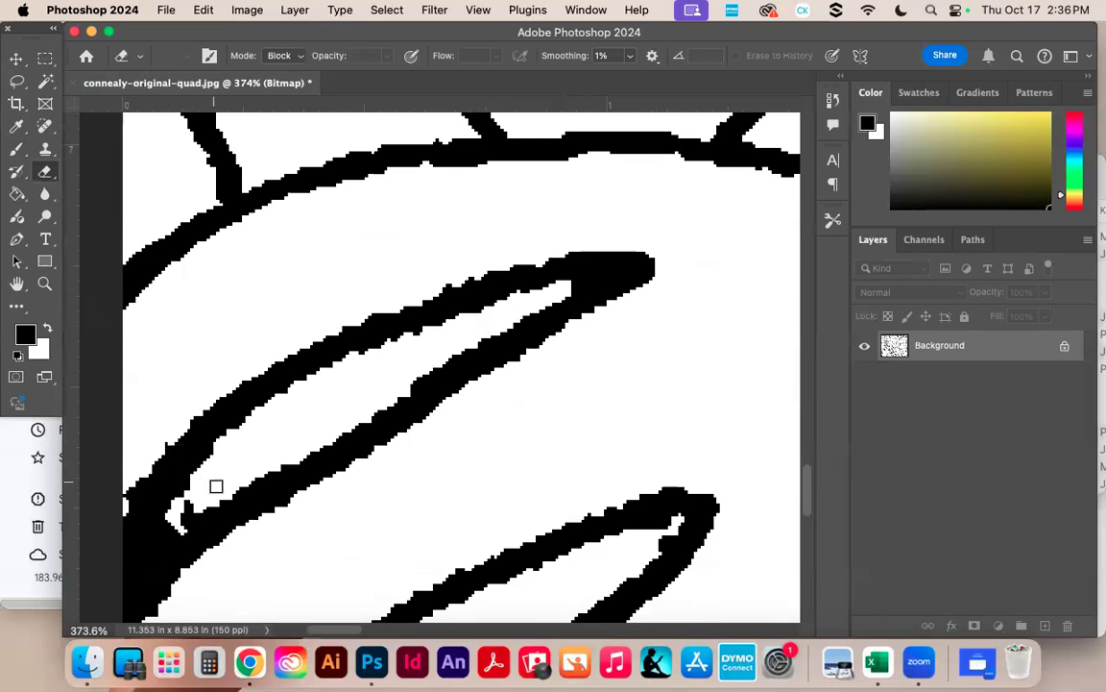
mouse_move(201, 508)
left_mouse_down()
mouse_move(180, 527)
mouse_move(198, 496)
mouse_move(180, 489)
left_mouse_up()
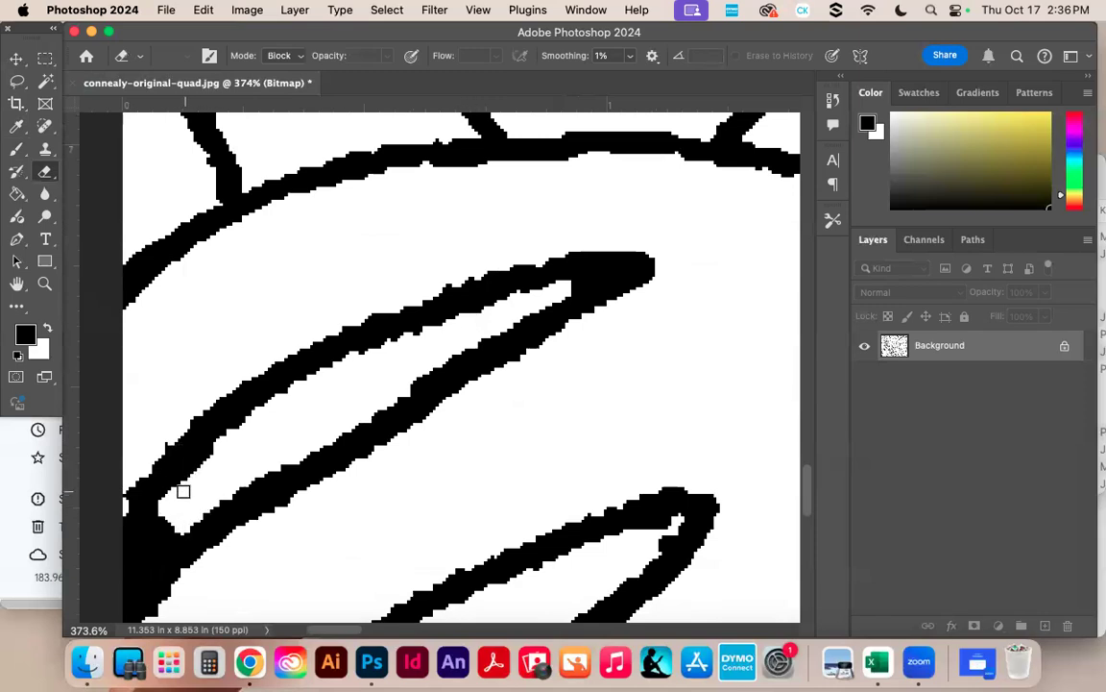
mouse_move(722, 386)
left_mouse_down()
mouse_move(558, 368)
mouse_move(685, 394)
left_mouse_up()
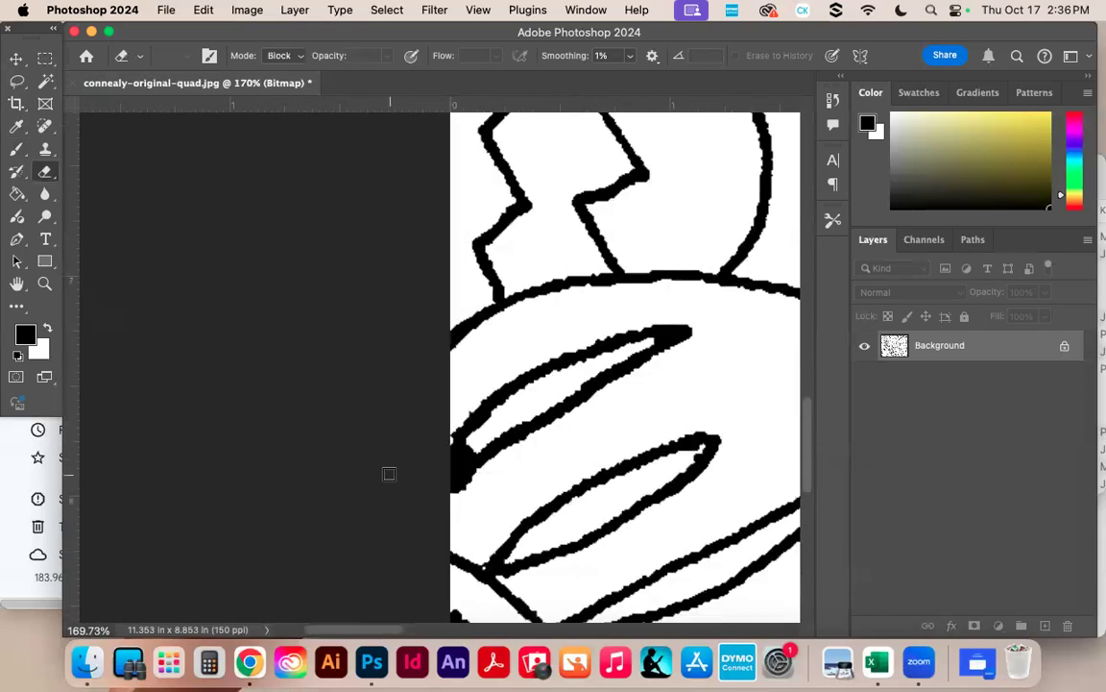
left_click_drag(562, 445, 366, 358)
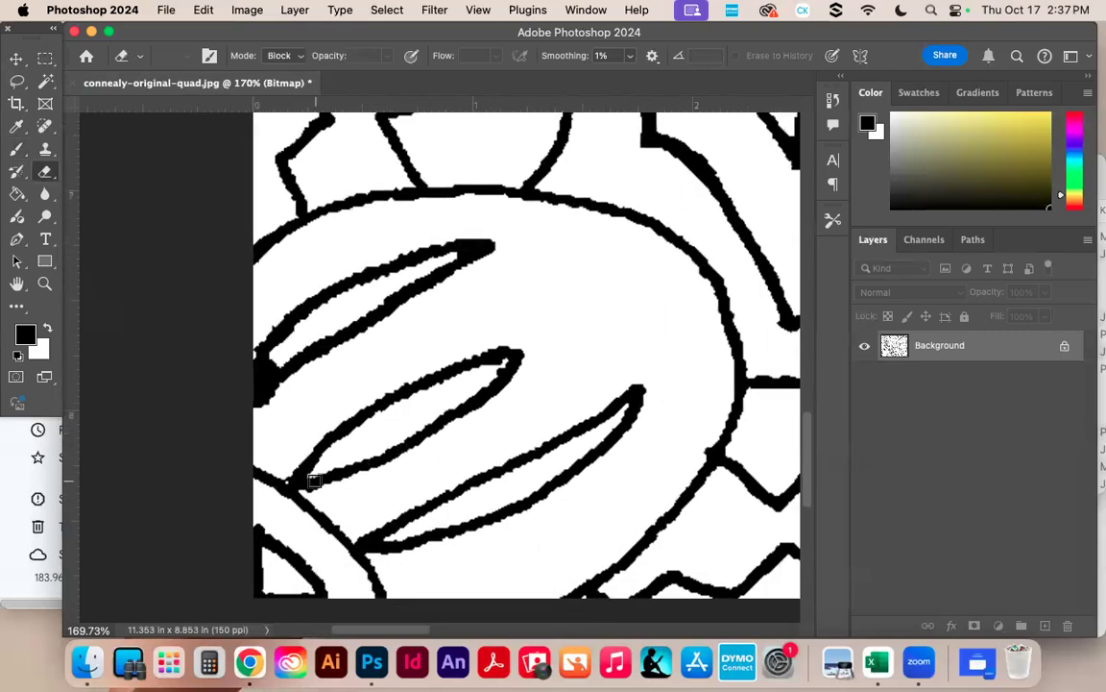
scroll(245, 351, "up", 2)
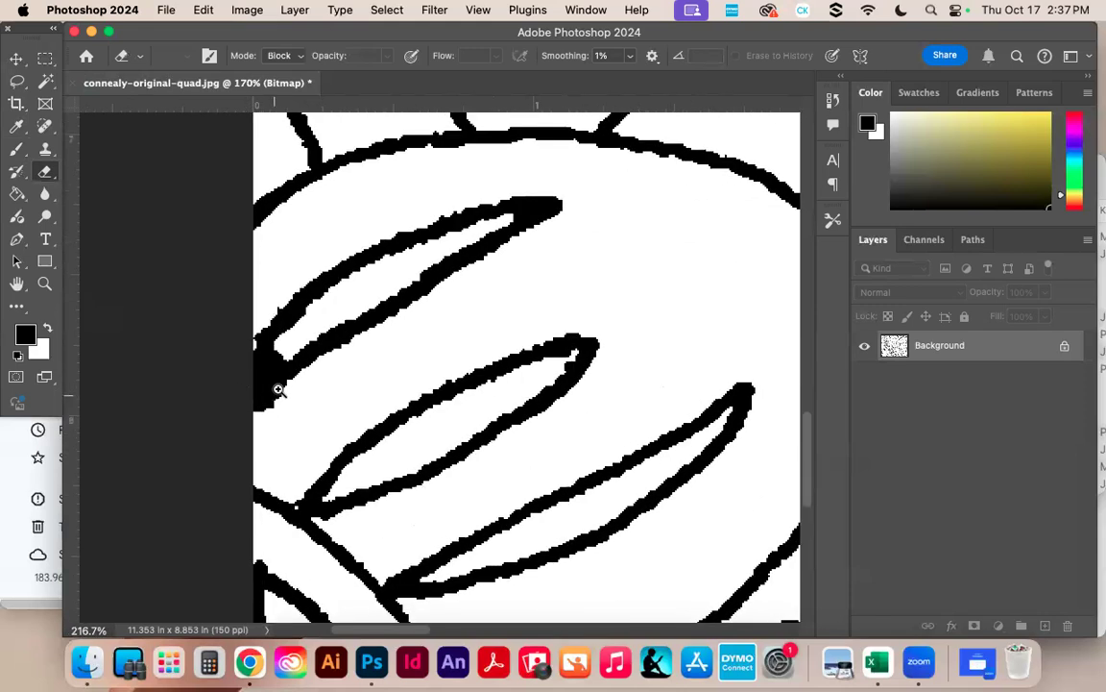
left_click(271, 363)
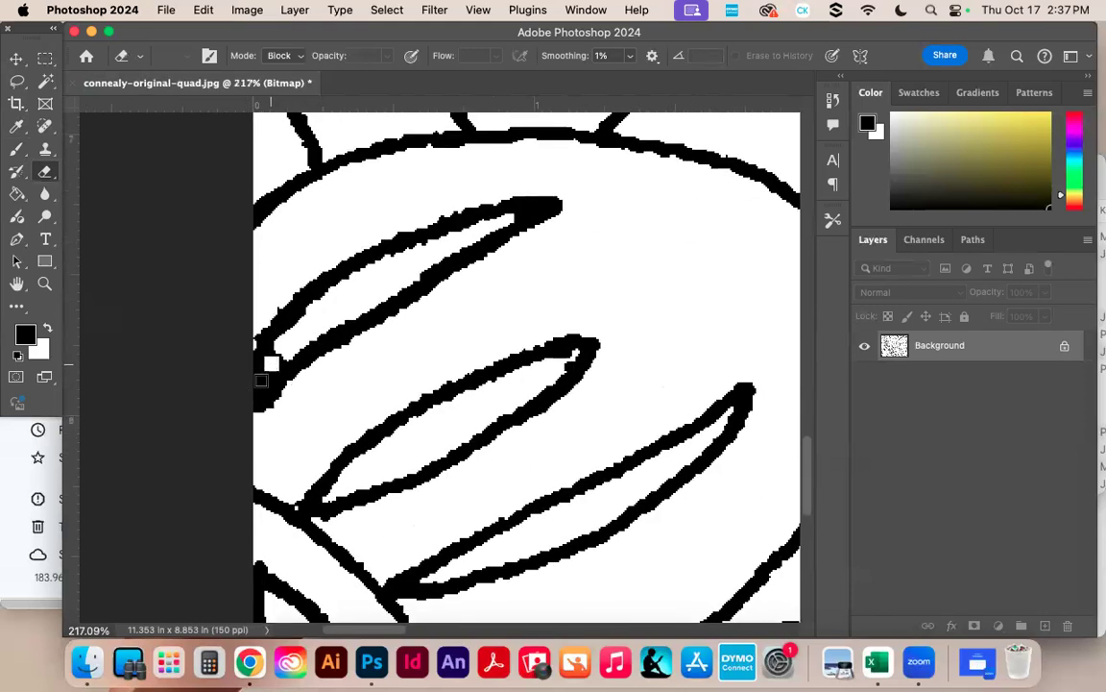
left_click_drag(260, 381, 279, 349)
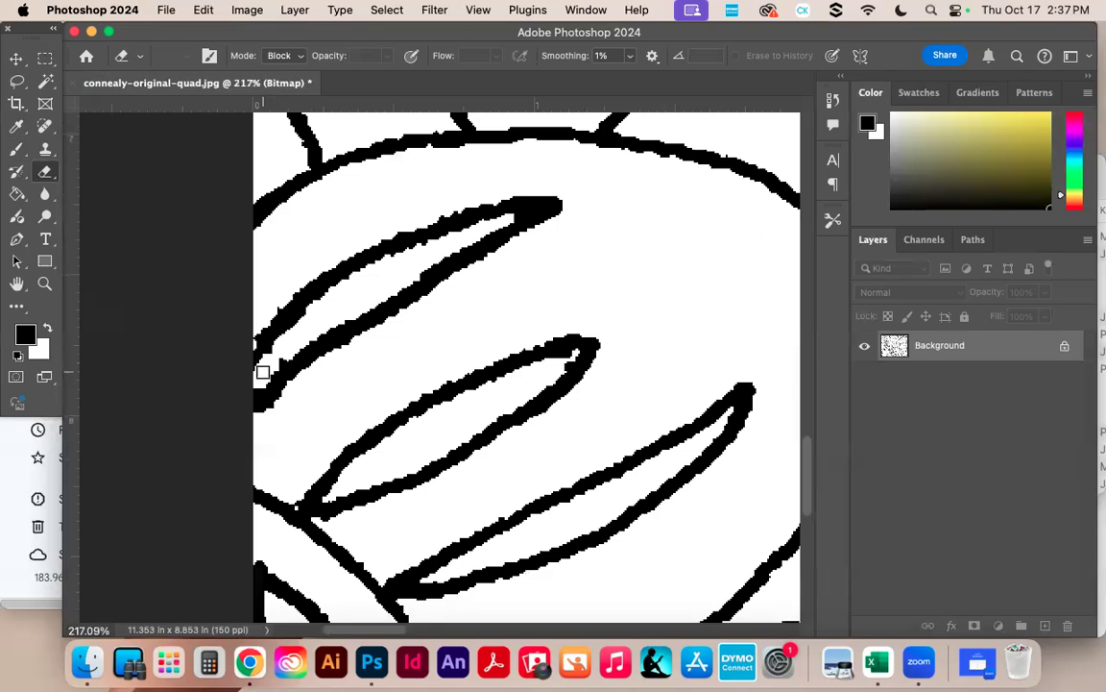
left_click(272, 354)
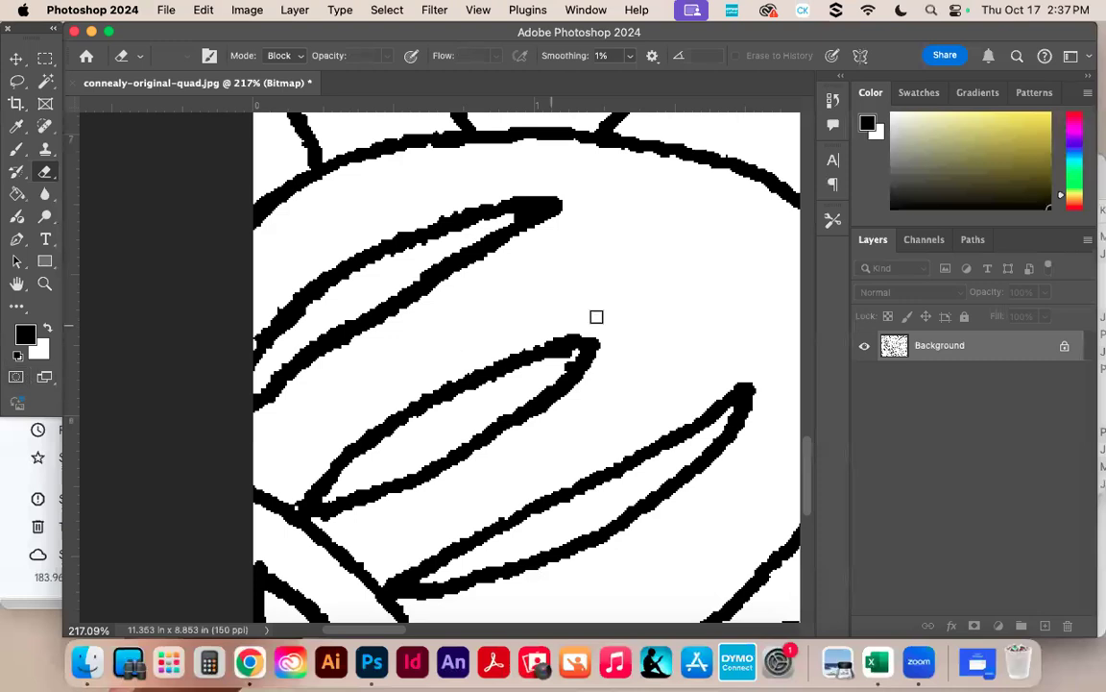
Erase the thick spur where the grid section's upper crosswise line meets its curved side.
mouse_move(544, 207)
left_mouse_down()
mouse_move(653, 229)
mouse_move(506, 245)
left_mouse_up()
mouse_move(383, 255)
left_mouse_down()
mouse_move(558, 225)
mouse_move(484, 245)
mouse_move(395, 294)
mouse_move(451, 249)
mouse_move(406, 270)
left_mouse_up()
left_click_drag(632, 393, 461, 391)
mouse_move(700, 462)
left_mouse_down()
mouse_move(736, 484)
mouse_move(682, 424)
mouse_move(595, 434)
mouse_move(671, 425)
mouse_move(635, 467)
left_mouse_up()
mouse_move(734, 363)
left_mouse_down()
mouse_move(717, 334)
mouse_move(605, 333)
mouse_move(742, 294)
mouse_move(281, 294)
left_mouse_up()
mouse_move(573, 264)
left_mouse_down()
mouse_move(499, 291)
mouse_move(462, 284)
left_mouse_up()
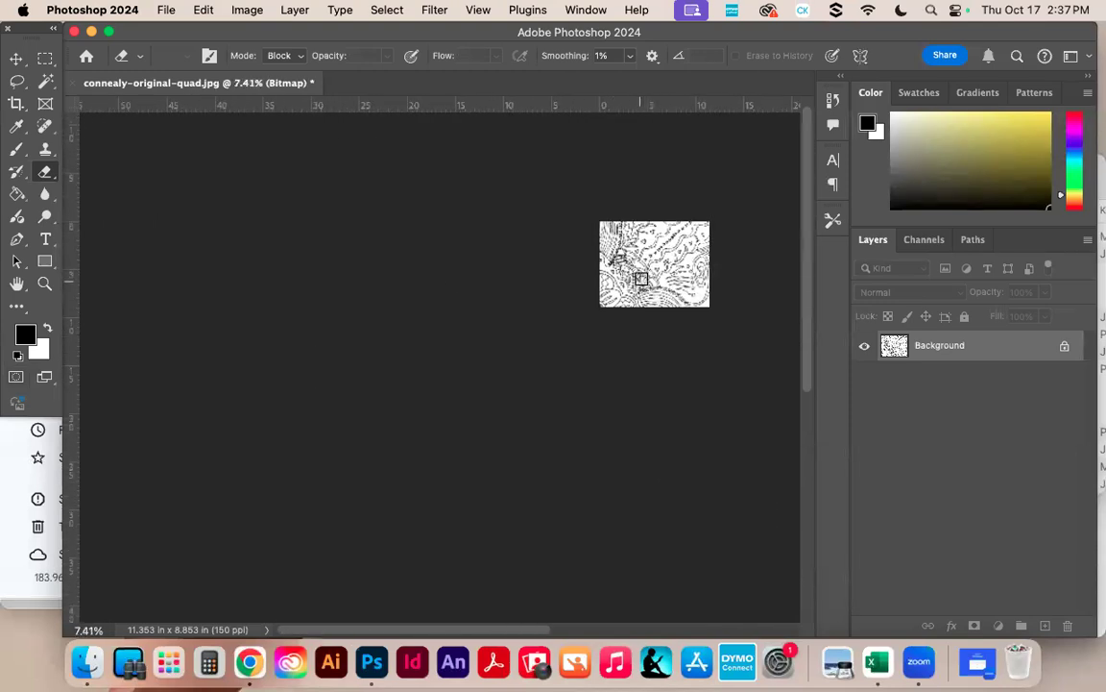
mouse_move(658, 249)
left_mouse_down()
mouse_move(688, 246)
mouse_move(635, 259)
mouse_move(631, 248)
mouse_move(671, 302)
mouse_move(718, 249)
mouse_move(648, 294)
mouse_move(608, 439)
left_mouse_up()
key("super+z")
mouse_move(586, 255)
left_mouse_down()
mouse_move(926, 380)
mouse_move(884, 370)
left_mouse_up()
mouse_move(403, 222)
left_mouse_down()
mouse_move(377, 222)
mouse_move(392, 237)
mouse_move(401, 222)
mouse_move(388, 228)
left_mouse_up()
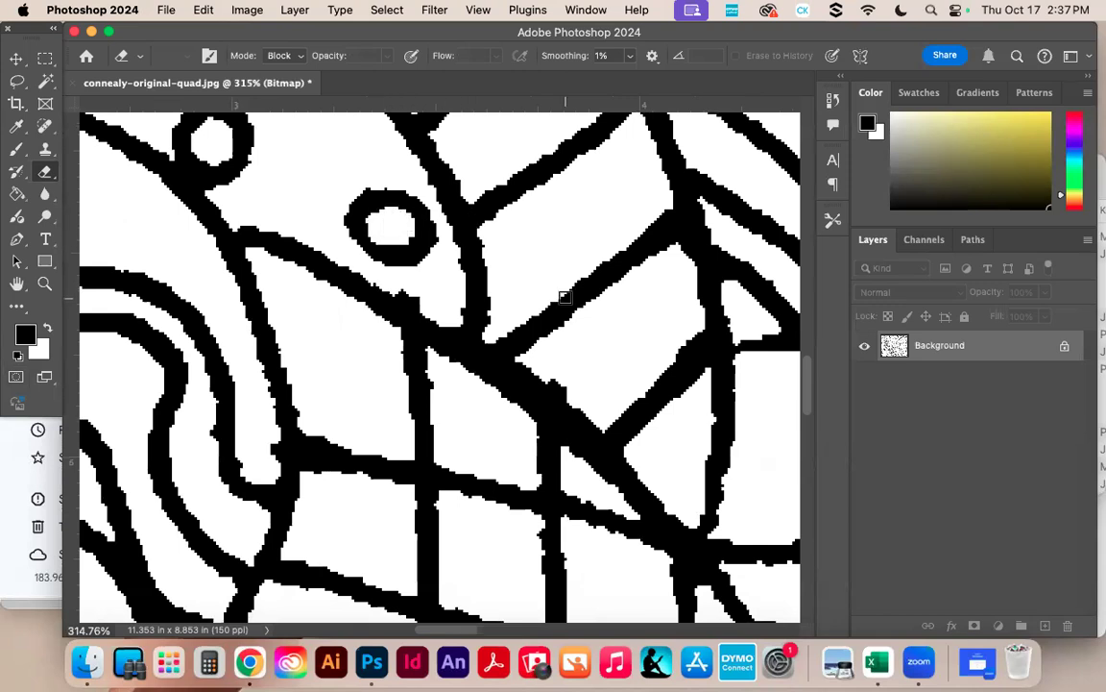
mouse_move(306, 425)
left_mouse_down()
mouse_move(309, 449)
mouse_move(353, 445)
mouse_move(324, 440)
left_mouse_up()
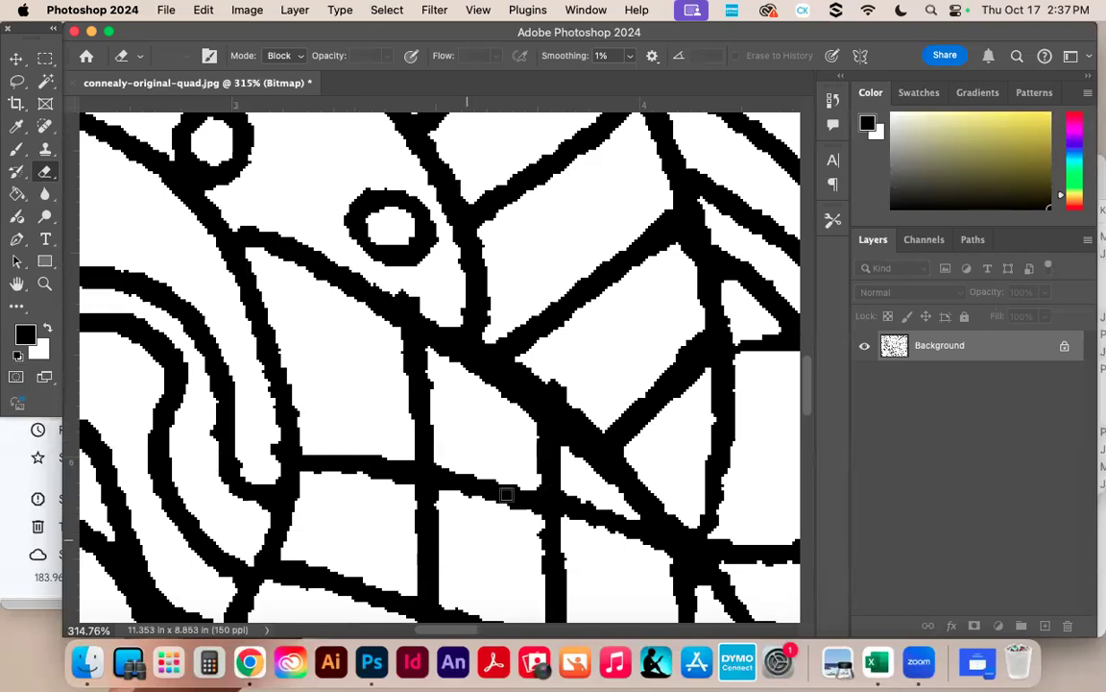
Examine the long spikes and the row of circles beside the spiral for line flaws.
key("super+space")
key("super+space")
left_click_drag(638, 331, 490, 329)
left_click_drag(615, 307, 446, 396)
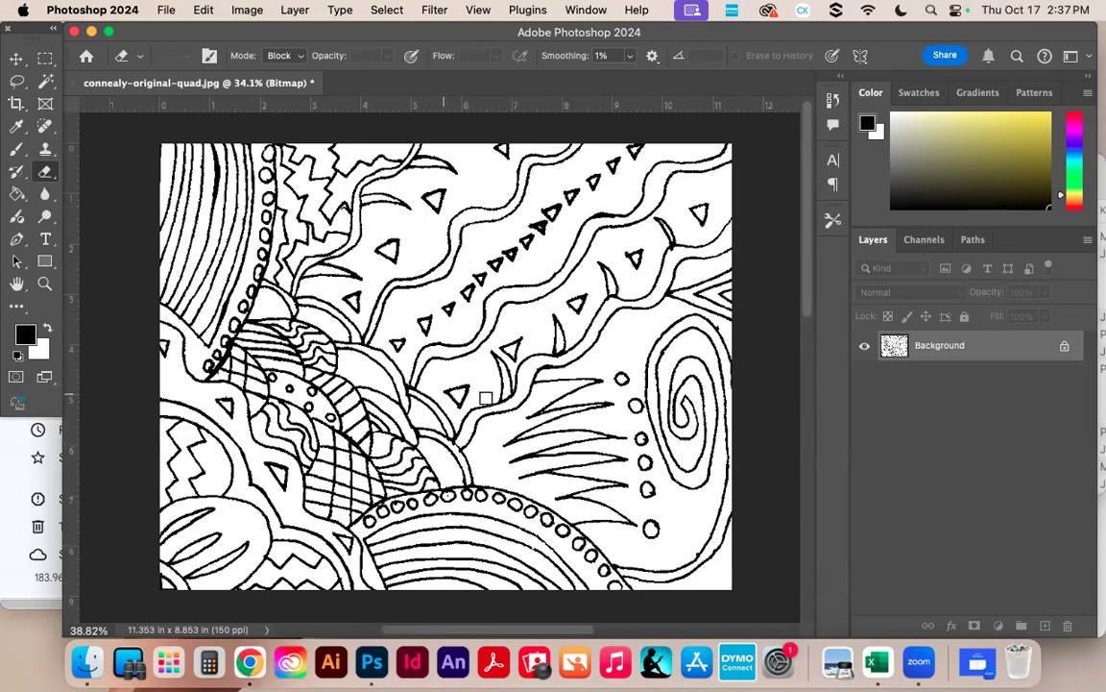
left_click_drag(663, 446, 774, 458)
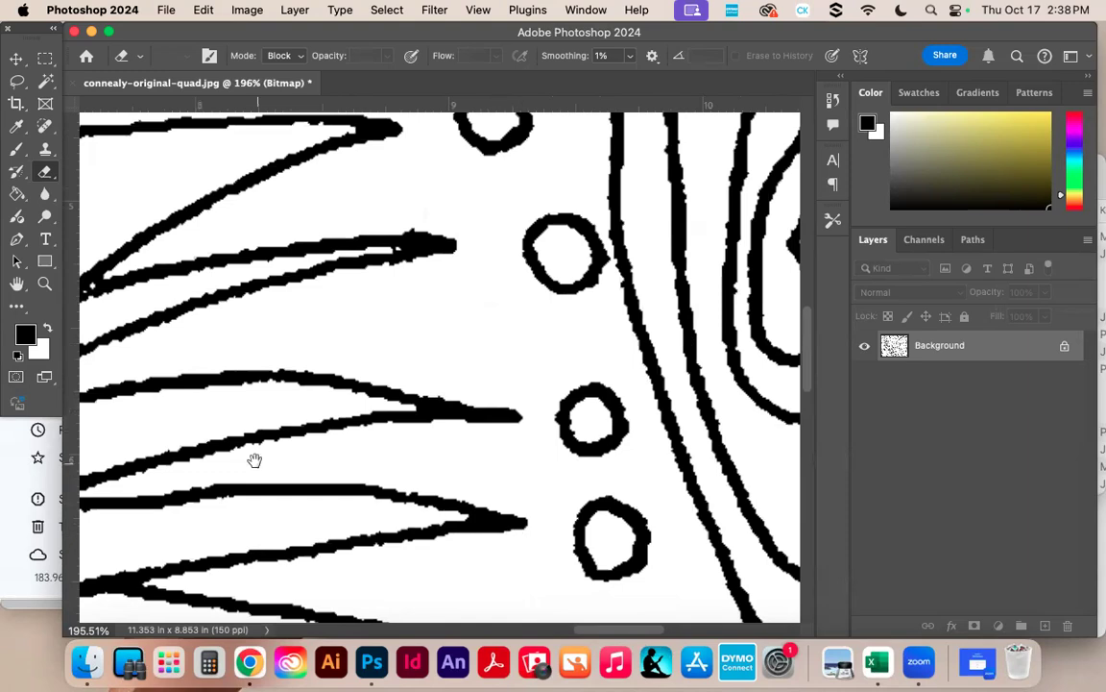
mouse_move(312, 304)
left_mouse_down()
mouse_move(194, 365)
mouse_move(139, 353)
mouse_move(390, 366)
left_mouse_up()
left_click_drag(523, 351, 655, 335)
left_click_drag(413, 442, 483, 449)
Close the break in the striped dome's arc line with a short black brush stroke.
left_click_drag(667, 509, 402, 353)
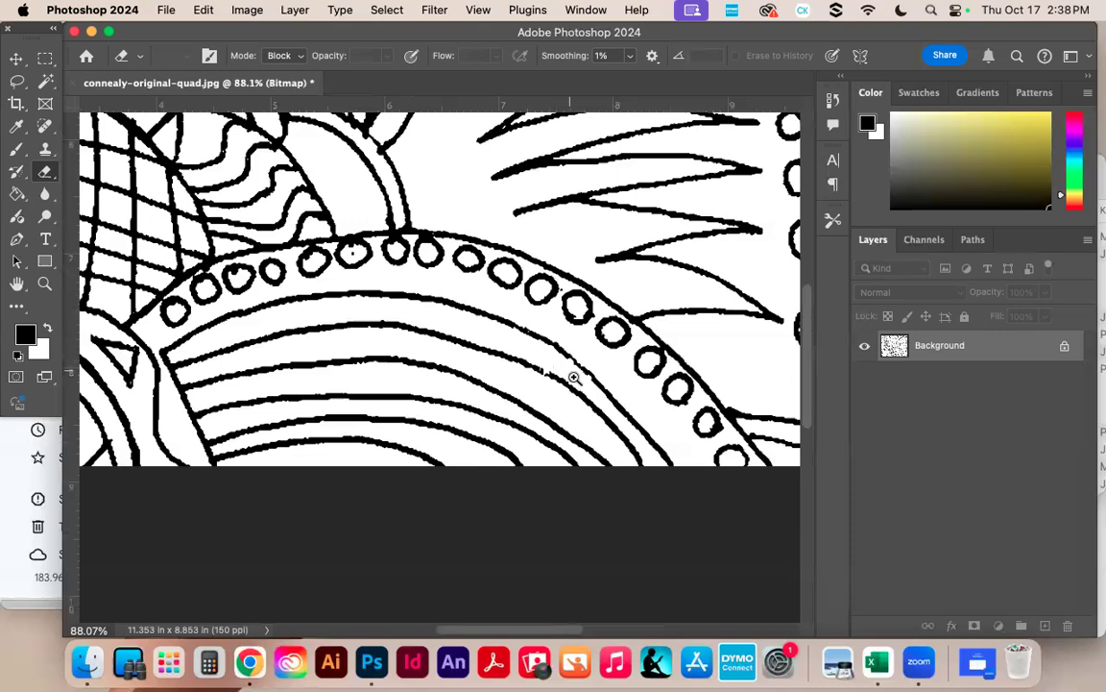
left_click_drag(561, 377, 723, 405)
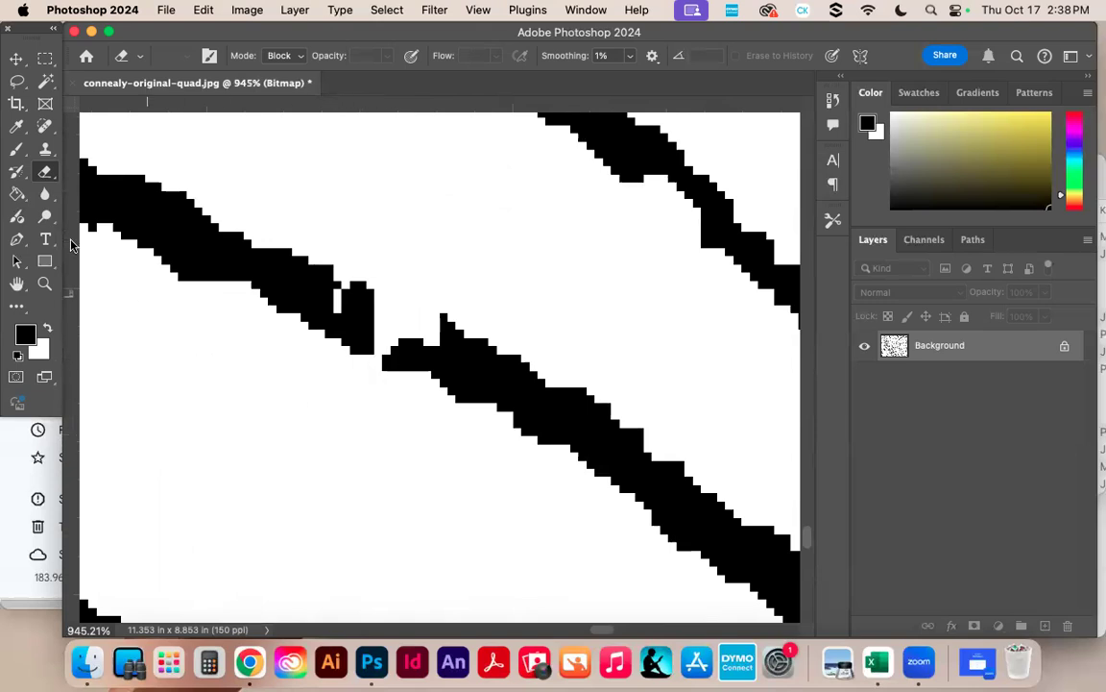
left_click(15, 144)
left_click(343, 302)
left_click_drag(341, 308, 457, 356)
key("super+space")
mouse_move(526, 313)
left_mouse_down()
mouse_move(365, 302)
mouse_move(415, 321)
left_mouse_up()
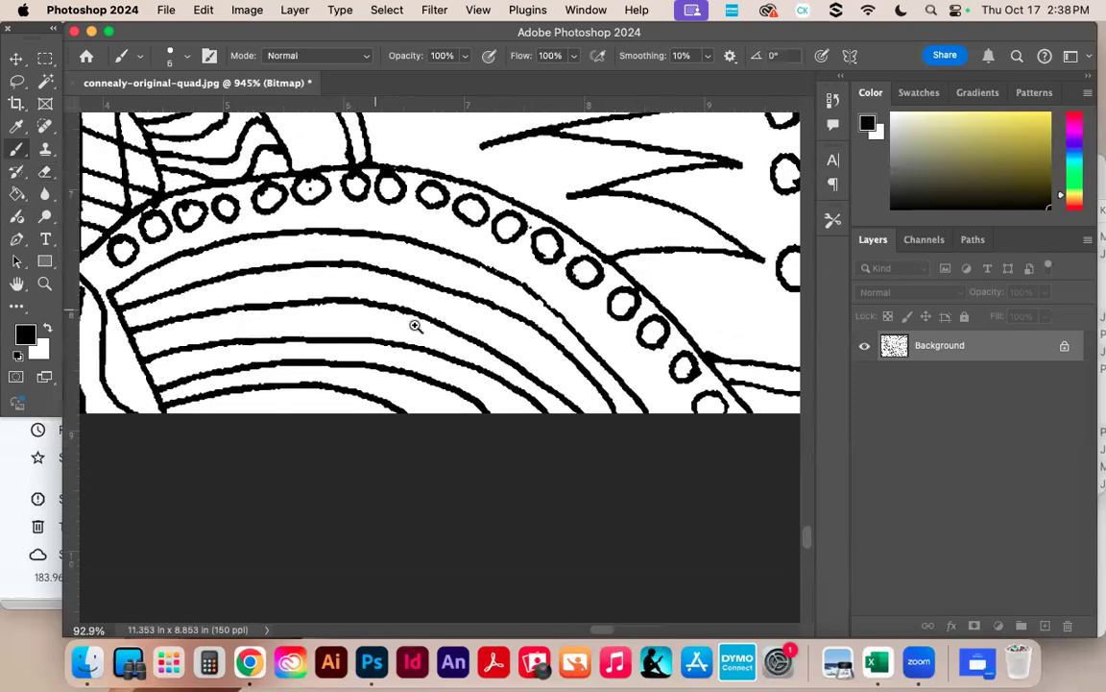
Erase the stray specks in and around the circles along the striped dome's rim.
left_click(44, 173)
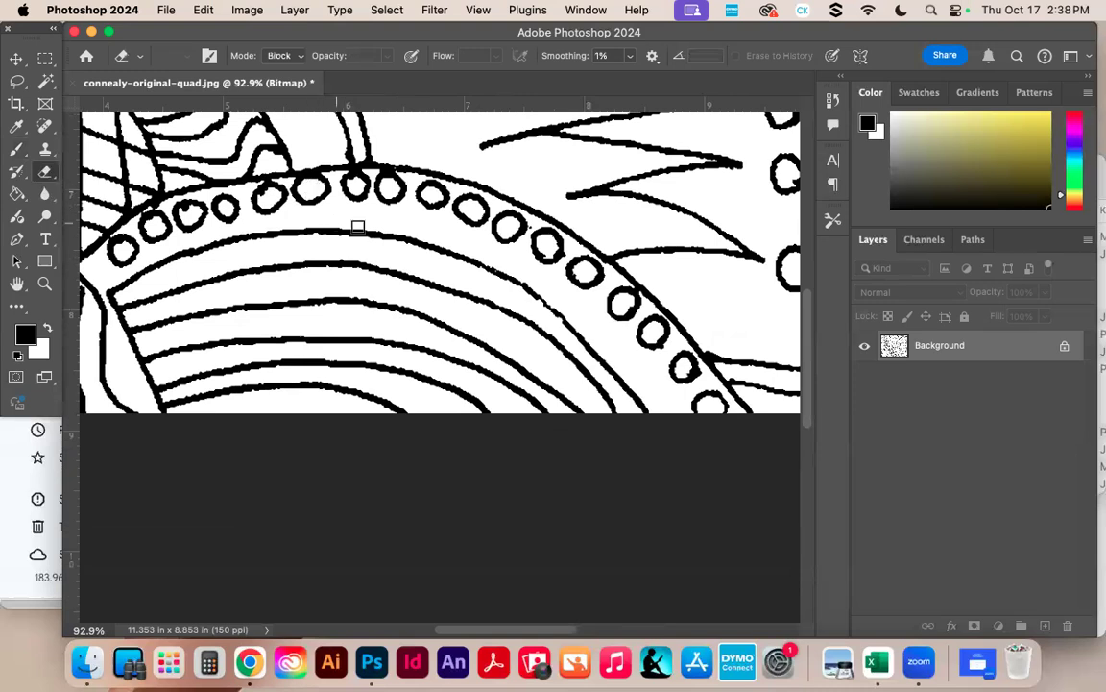
key("super+space")
left_click_drag(540, 226, 677, 253)
left_click(468, 237)
left_click_drag(695, 394, 692, 430)
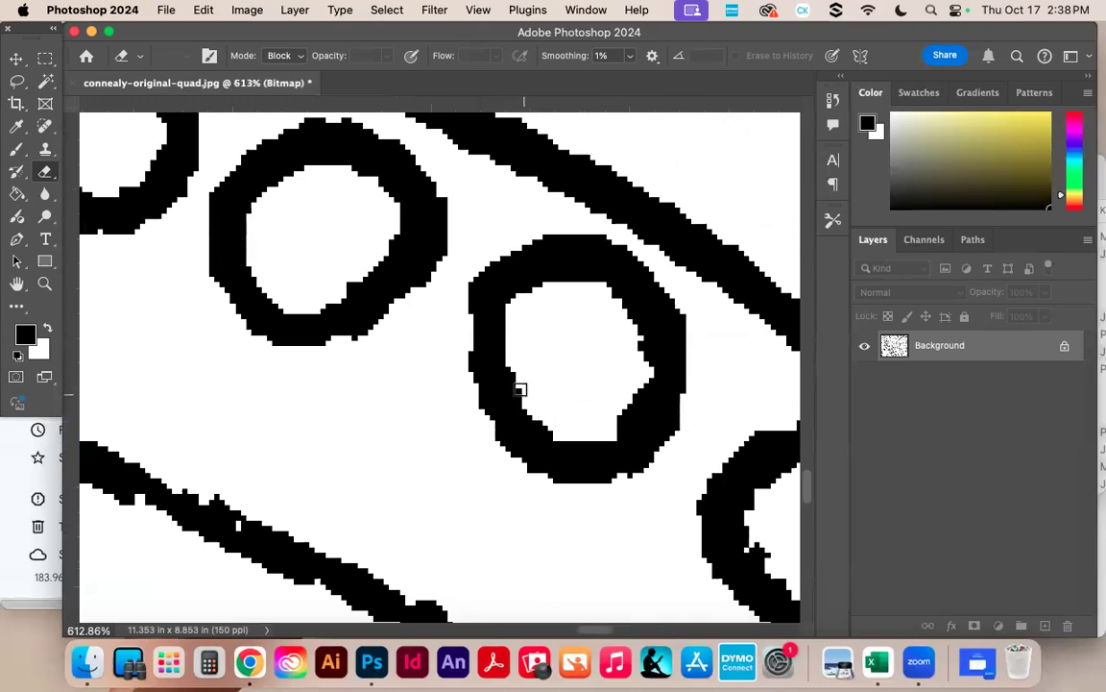
left_click_drag(484, 375, 280, 380)
key("super+0")
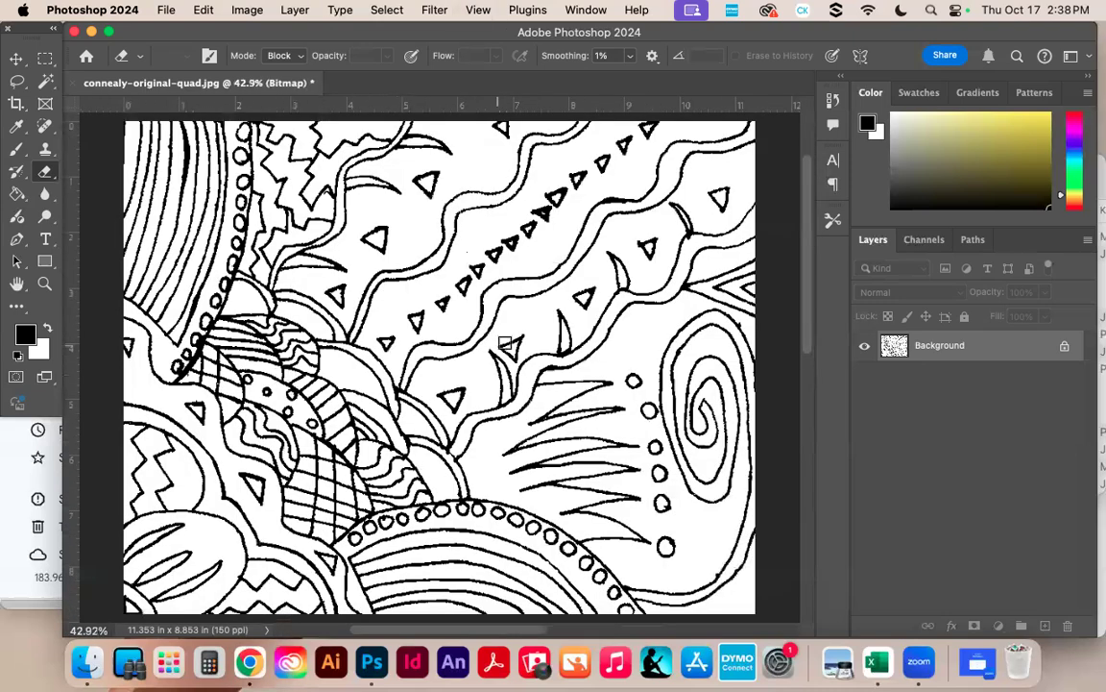
Thin the overly thick stripe in the drawing's upper-left striped section by erasing along its right side.
mouse_move(165, 141)
left_mouse_down()
mouse_move(278, 178)
mouse_move(296, 255)
mouse_move(338, 309)
left_mouse_up()
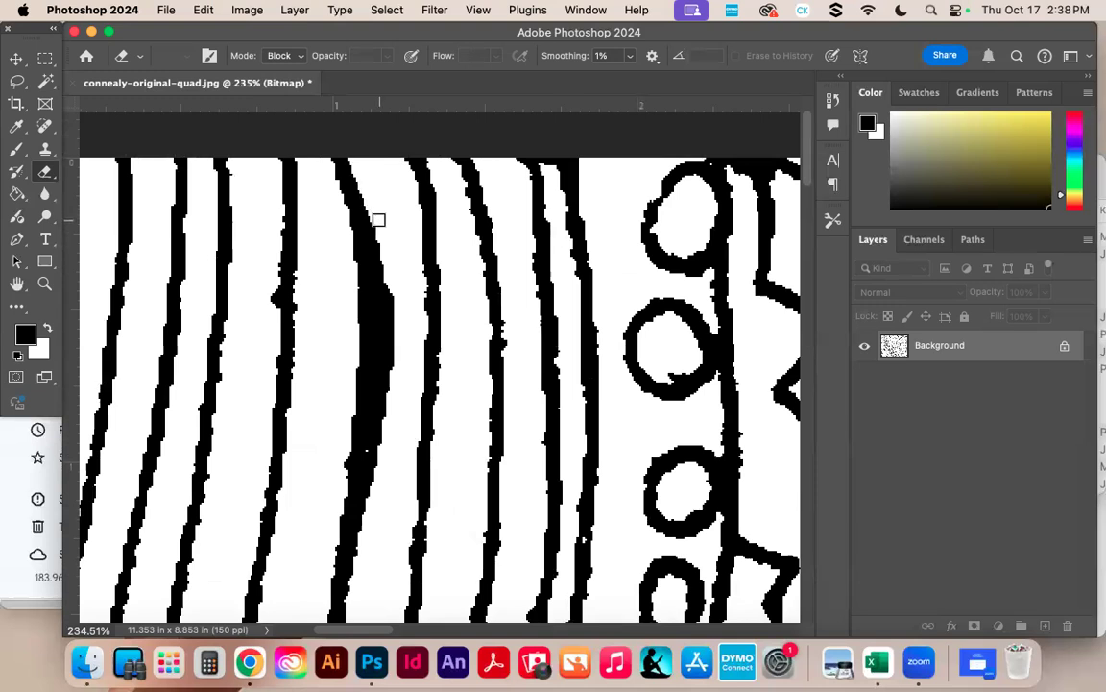
left_click_drag(385, 266, 389, 363)
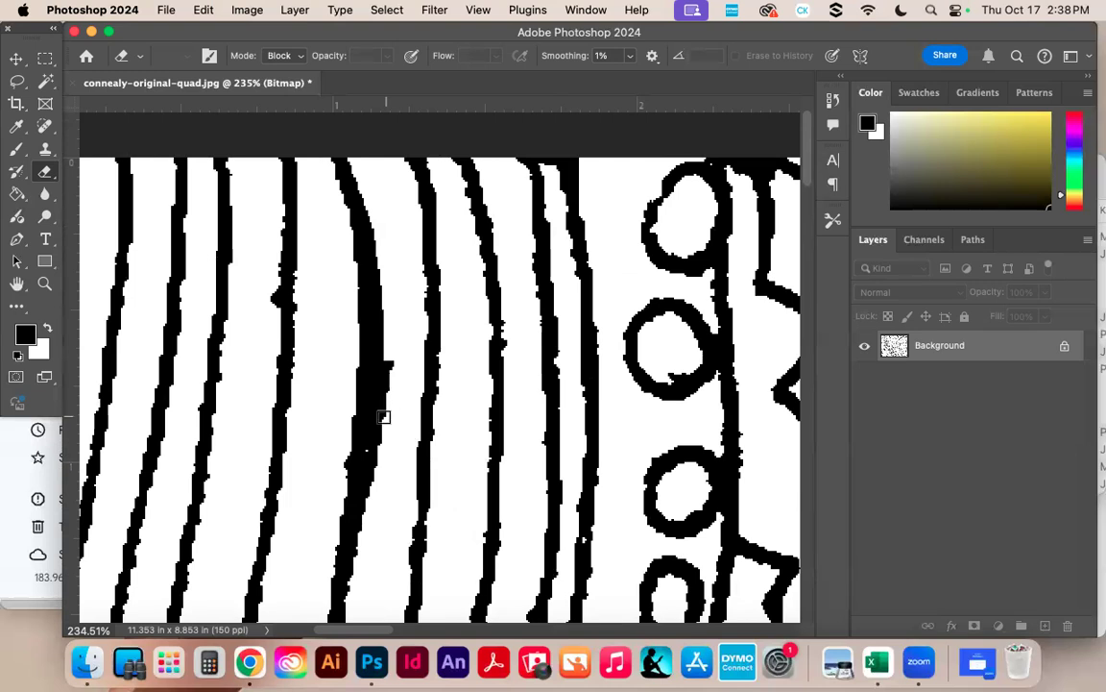
left_click_drag(383, 420, 365, 464)
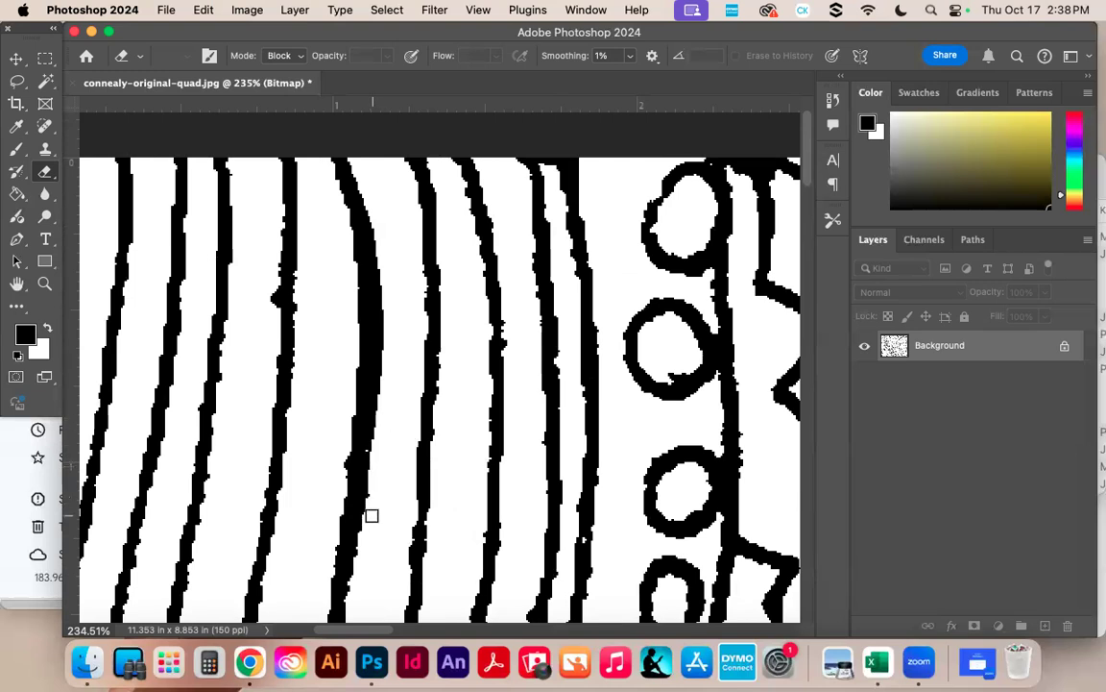
left_click_drag(368, 518, 388, 360)
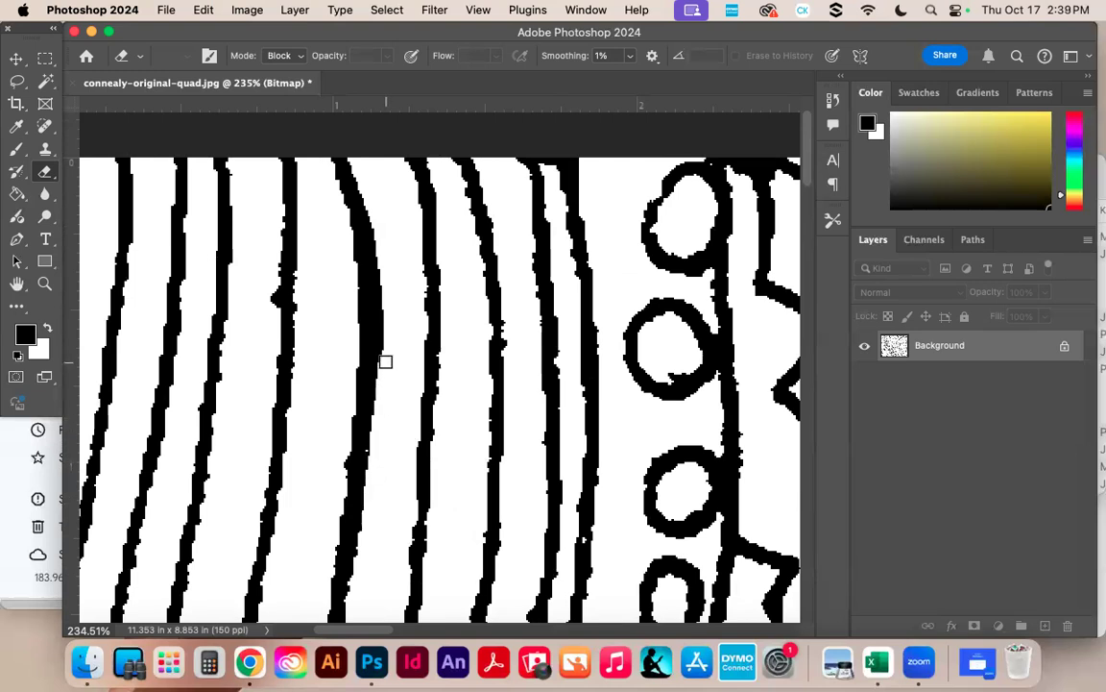
mouse_move(389, 306)
left_mouse_down()
mouse_move(374, 208)
mouse_move(353, 171)
mouse_move(358, 150)
mouse_move(359, 177)
mouse_move(343, 148)
mouse_move(393, 263)
left_mouse_up()
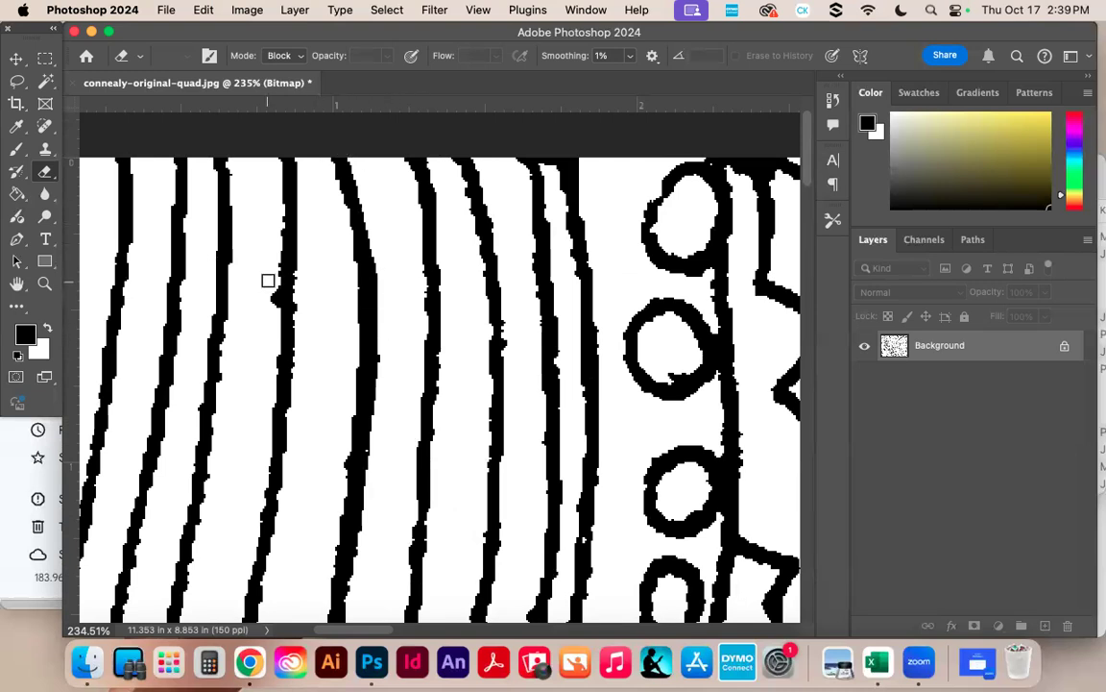
key("super+0")
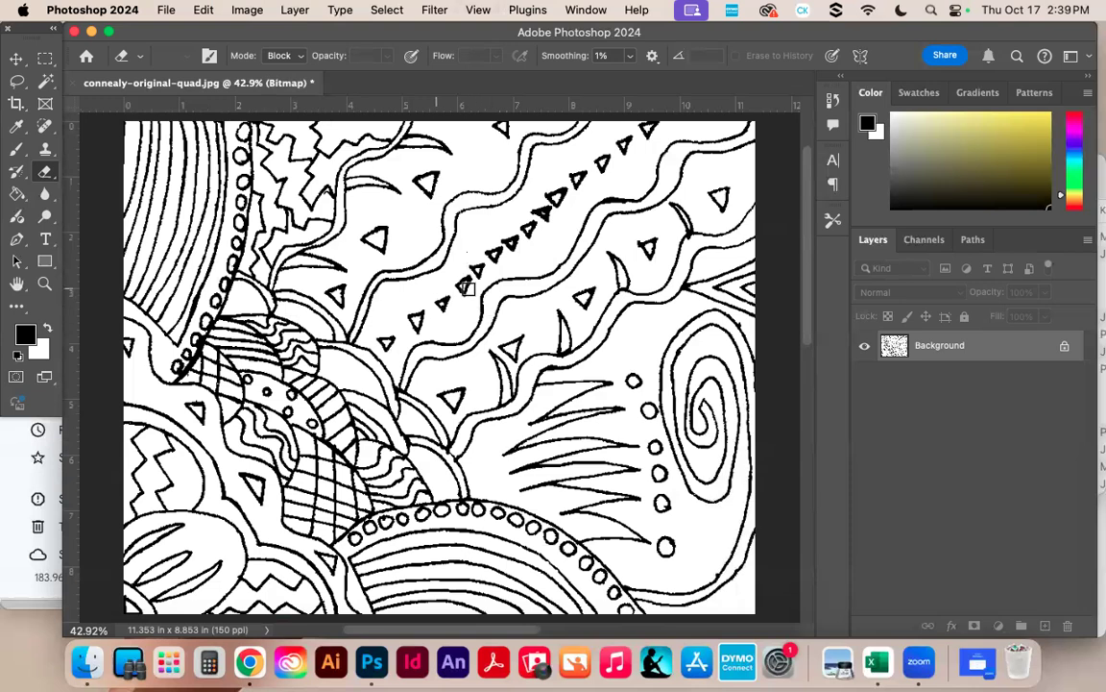
Examine the spiral, the overlapping patterned shapes and the upper zigzag area up close for remaining flaws.
scroll(802, 357, "up", 5)
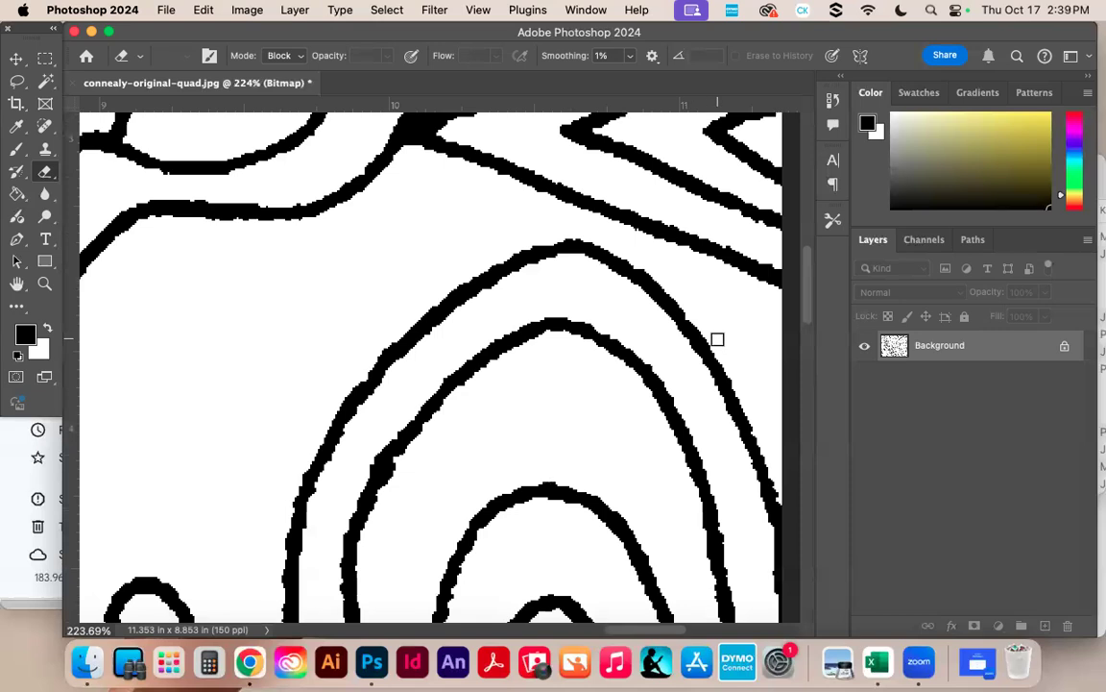
scroll(643, 344, "down", 10)
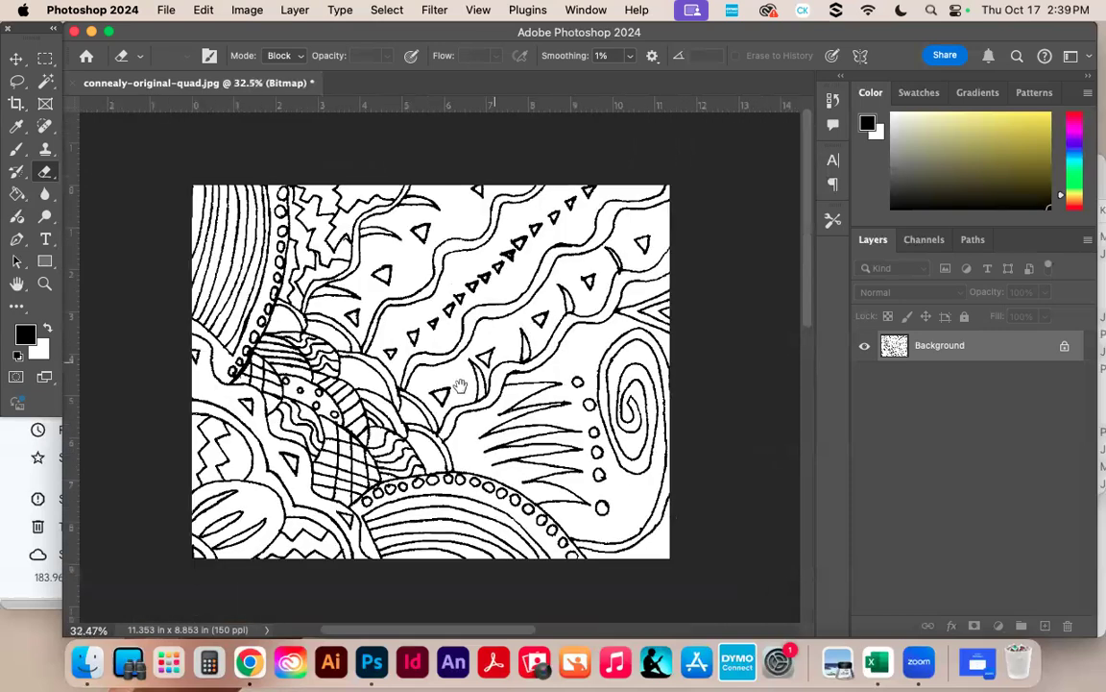
scroll(502, 380, "left", 1)
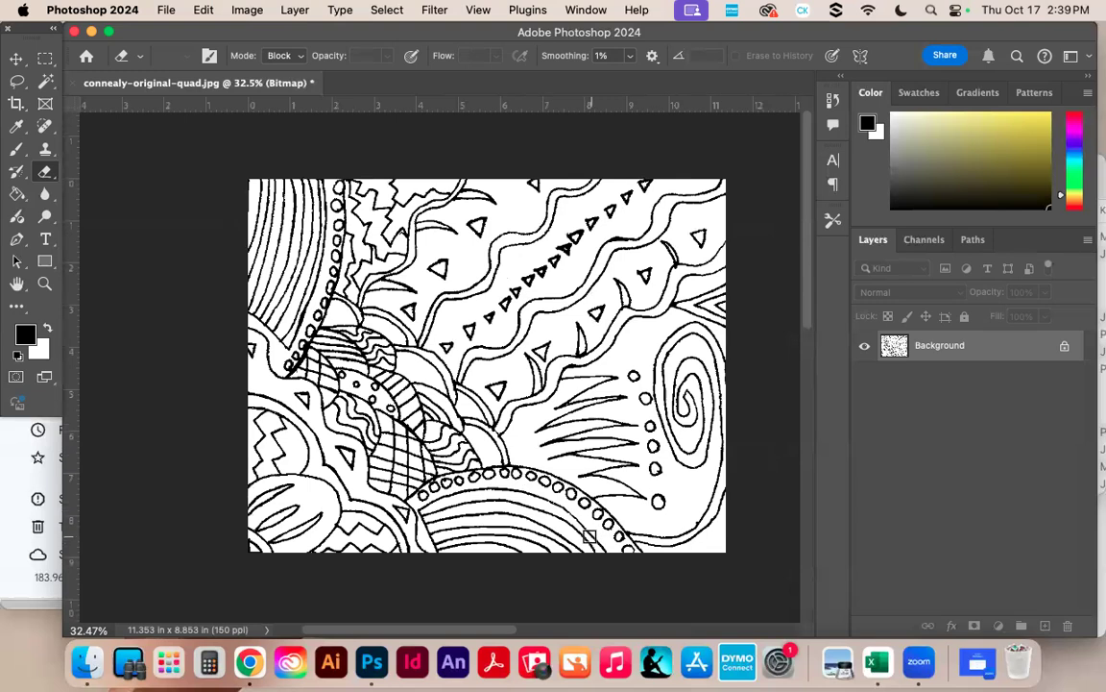
scroll(410, 386, "up", 8)
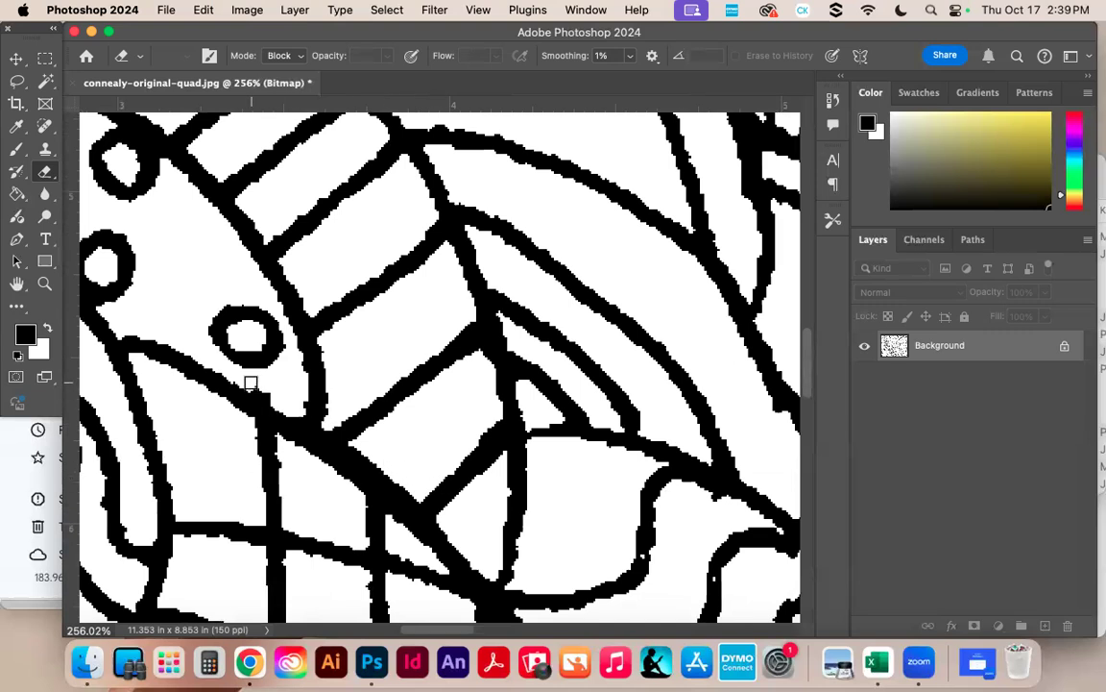
key("super+space")
left_click_drag(557, 415, 387, 355)
key("super+0")
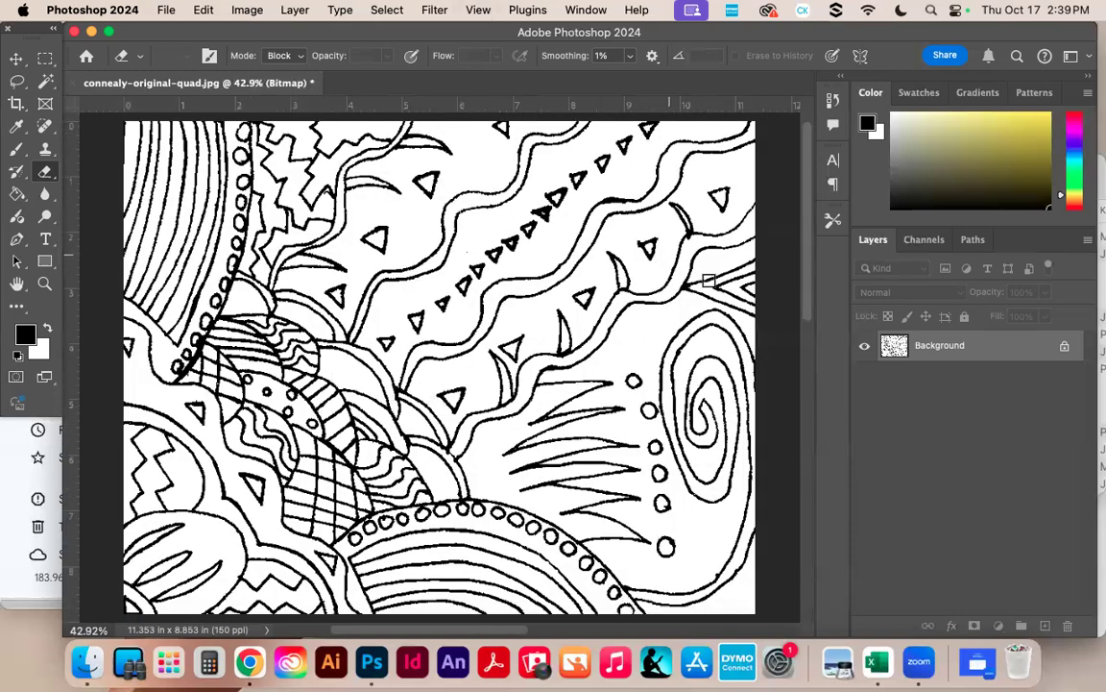
left_click_drag(331, 181, 510, 233)
mouse_move(301, 210)
left_mouse_down()
mouse_move(376, 349)
mouse_move(308, 248)
mouse_move(280, 251)
mouse_move(251, 297)
mouse_move(303, 250)
mouse_move(375, 324)
left_mouse_up()
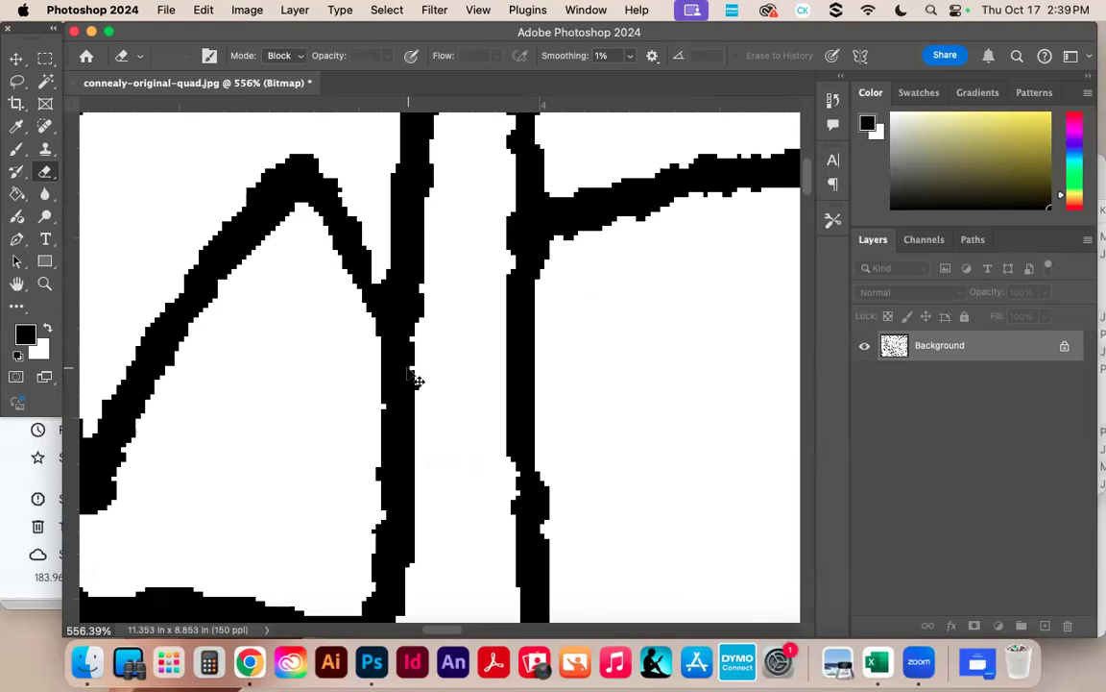
key("super+0")
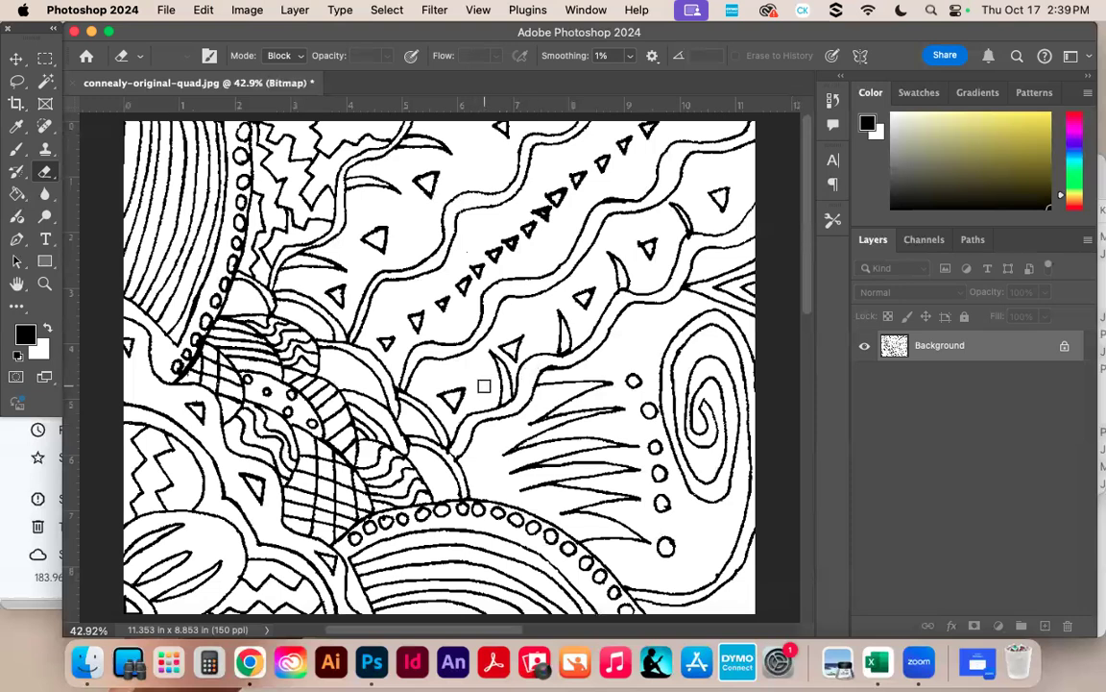
Convert the bitmap drawing to Grayscale mode with a size ratio of 1.
left_click(247, 9)
mouse_move(240, 33)
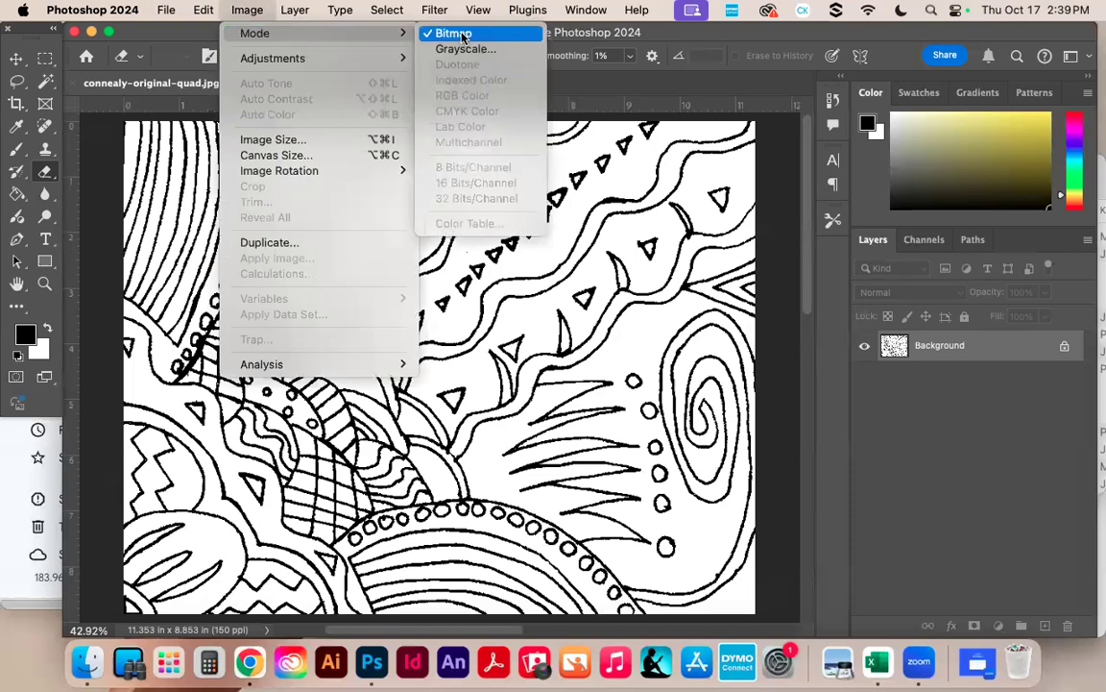
left_click(238, 8)
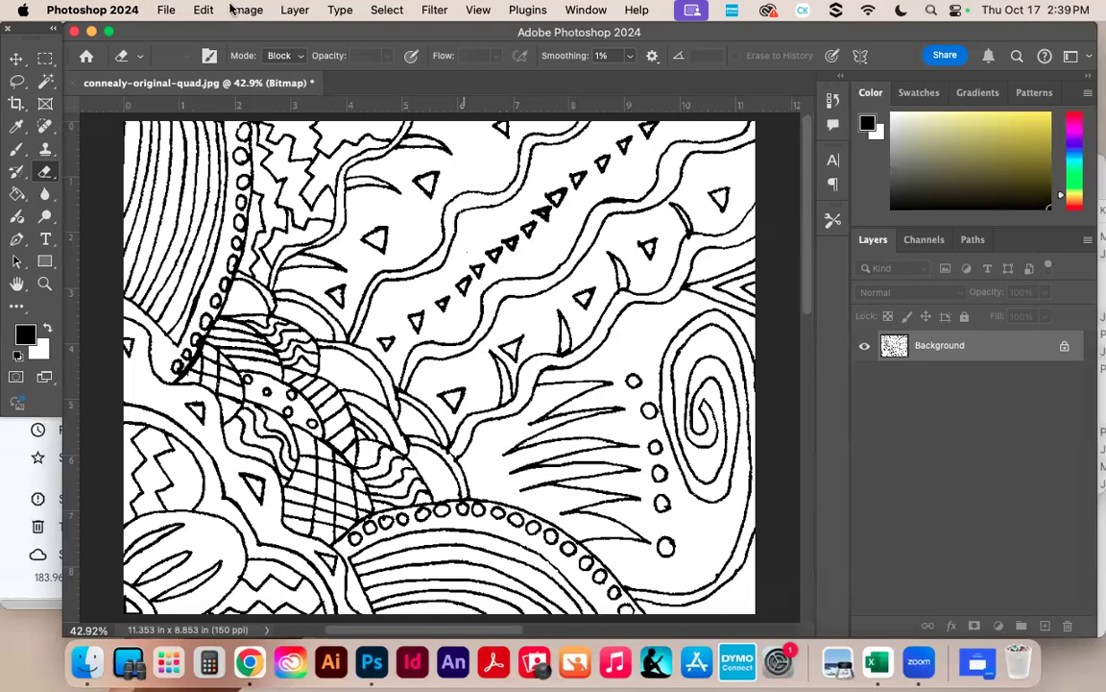
left_click(243, 9)
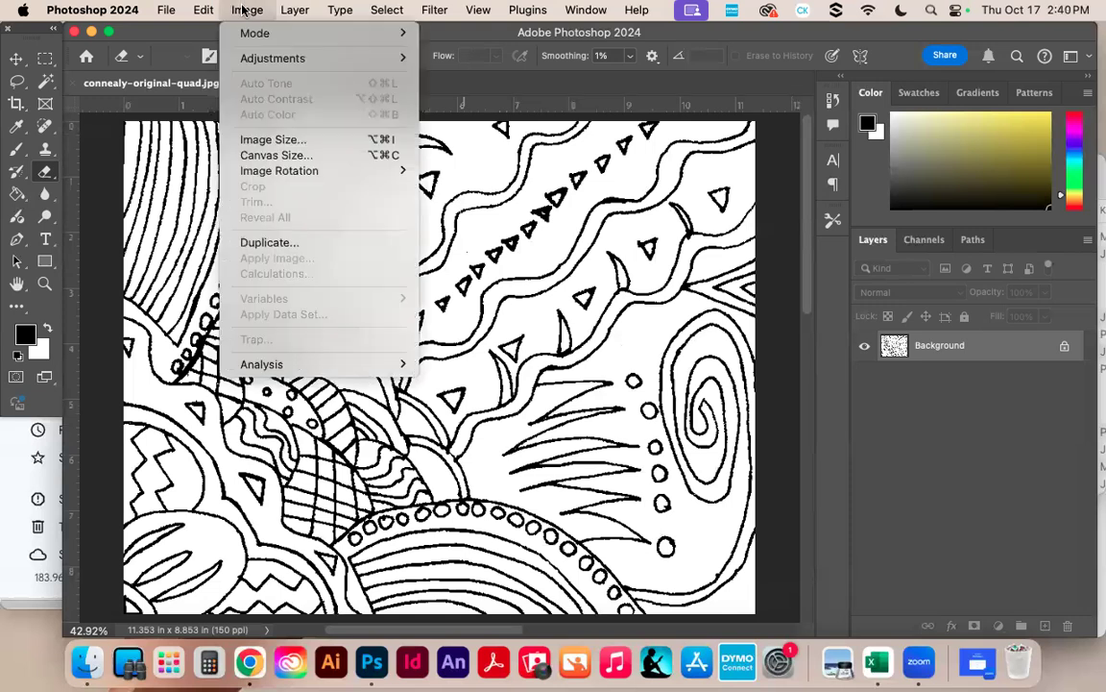
mouse_move(260, 34)
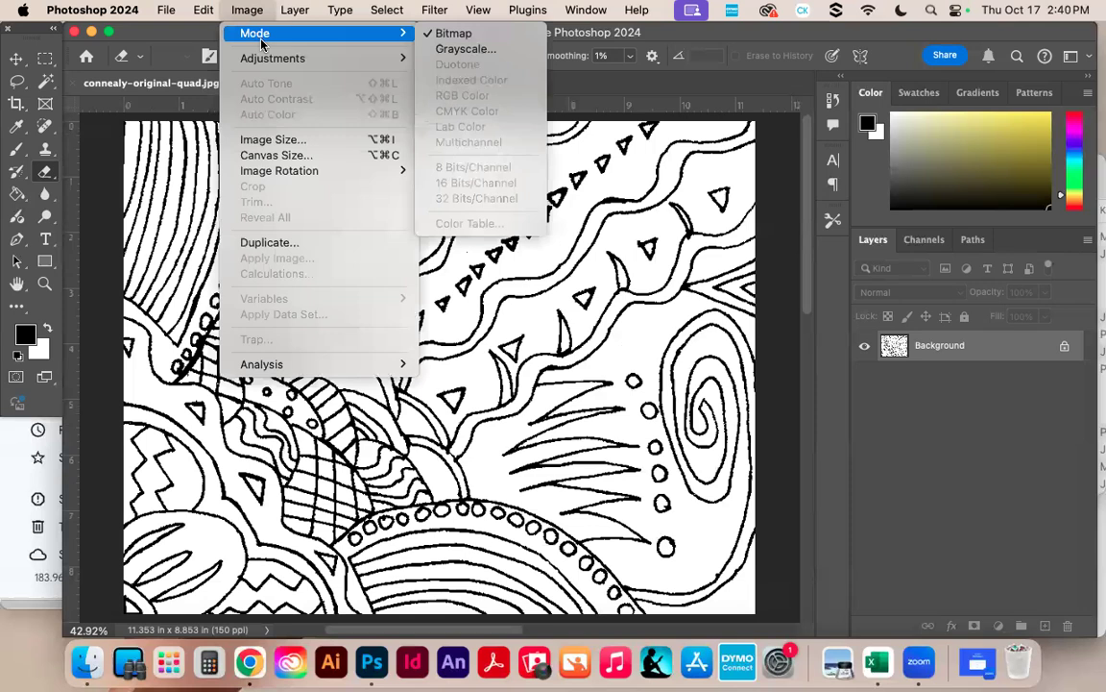
left_click(453, 49)
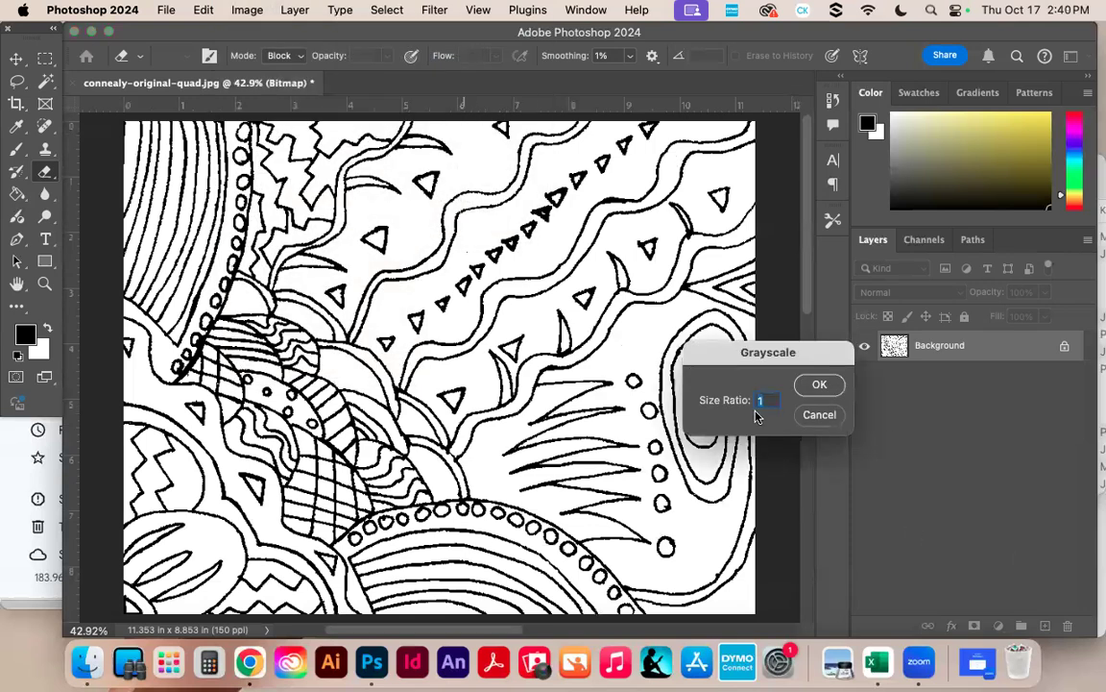
left_click(802, 390)
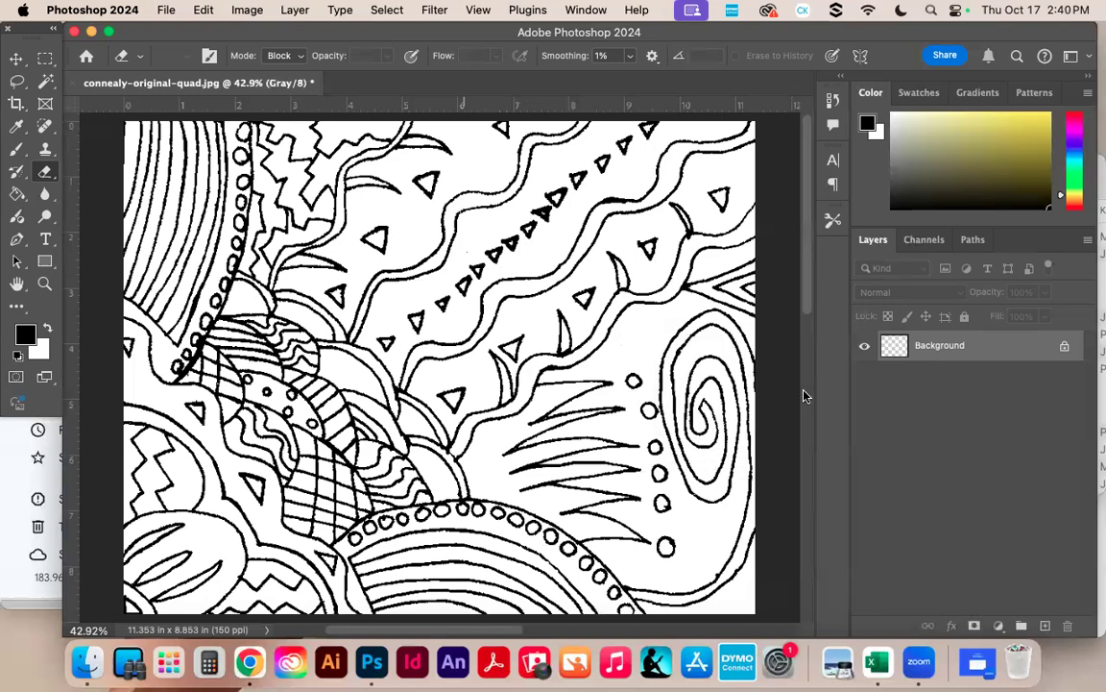
Convert the grayscale drawing to RGB Color mode.
left_click(242, 10)
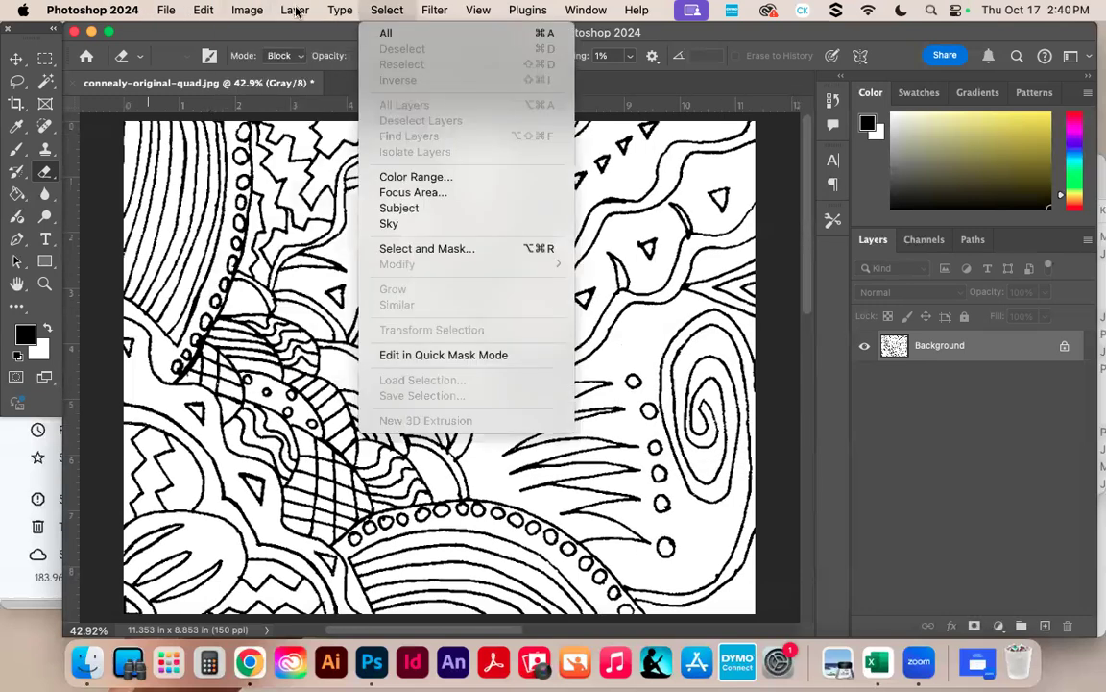
mouse_move(247, 10)
mouse_move(288, 33)
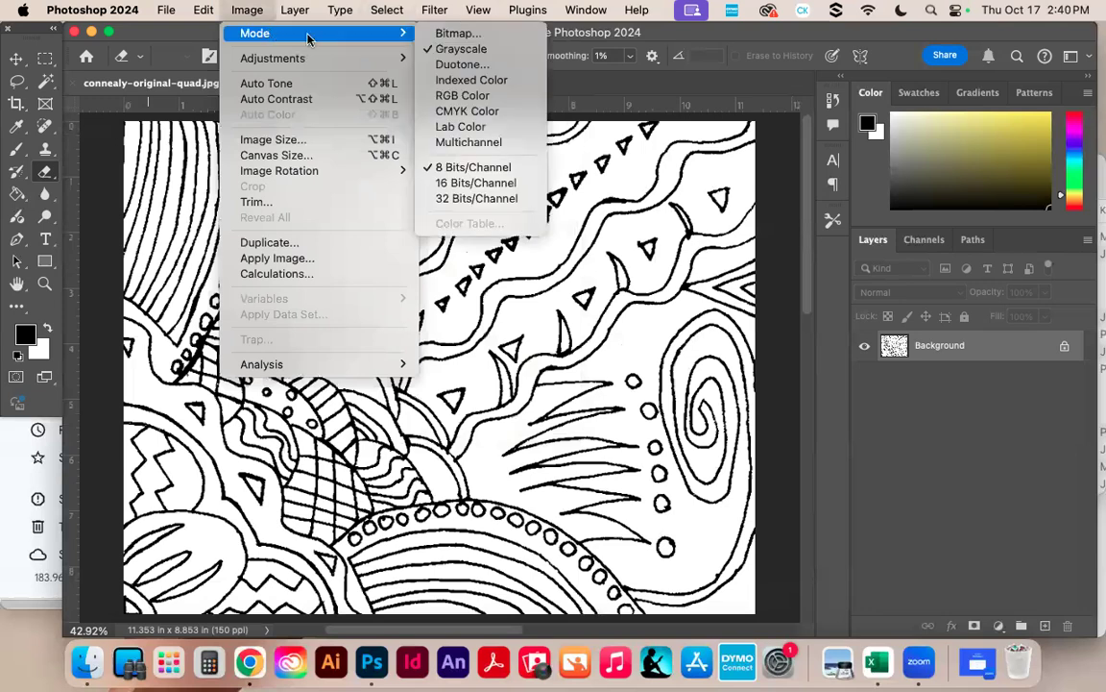
left_click(465, 96)
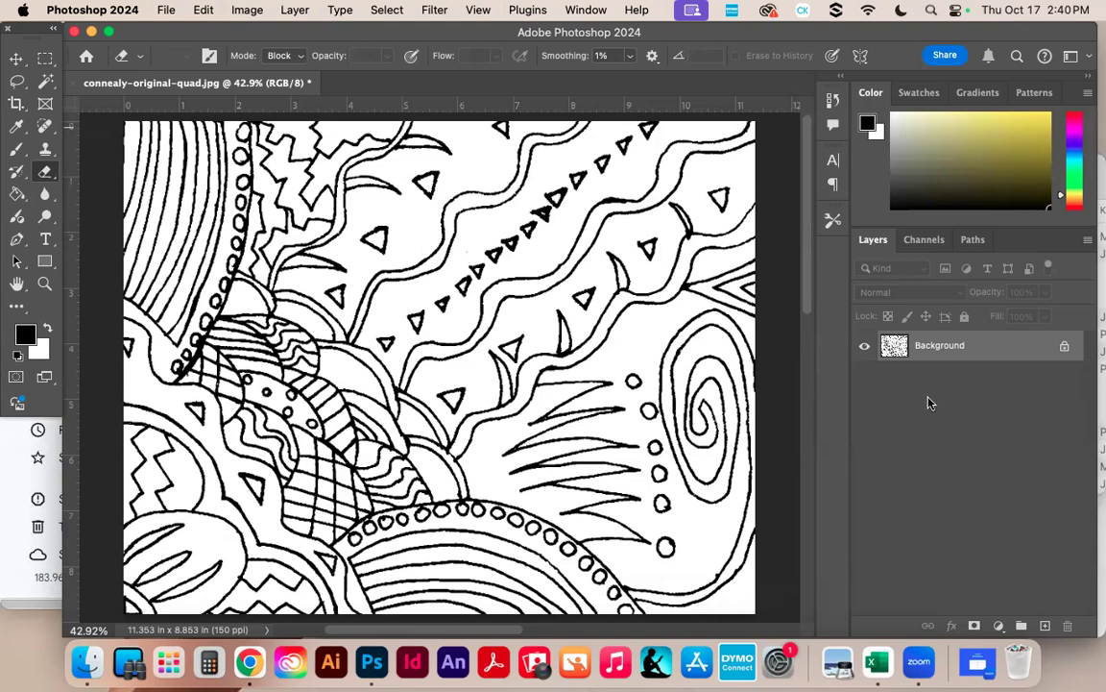
left_click(248, 9)
mouse_move(263, 38)
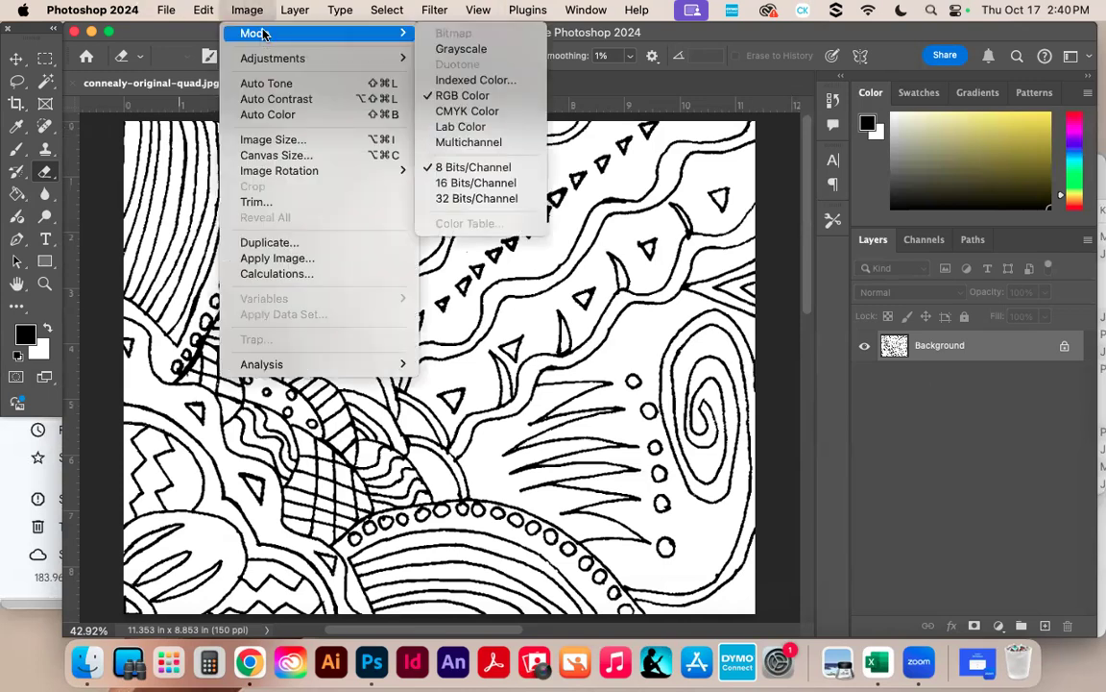
left_click(253, 10)
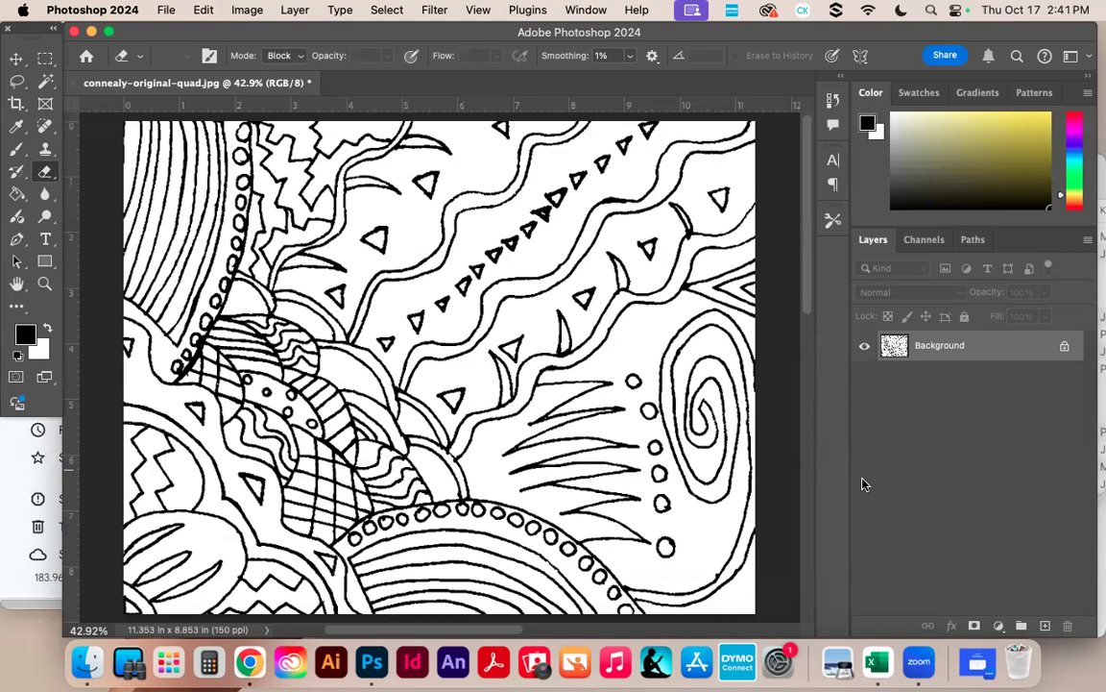
left_click(1088, 241)
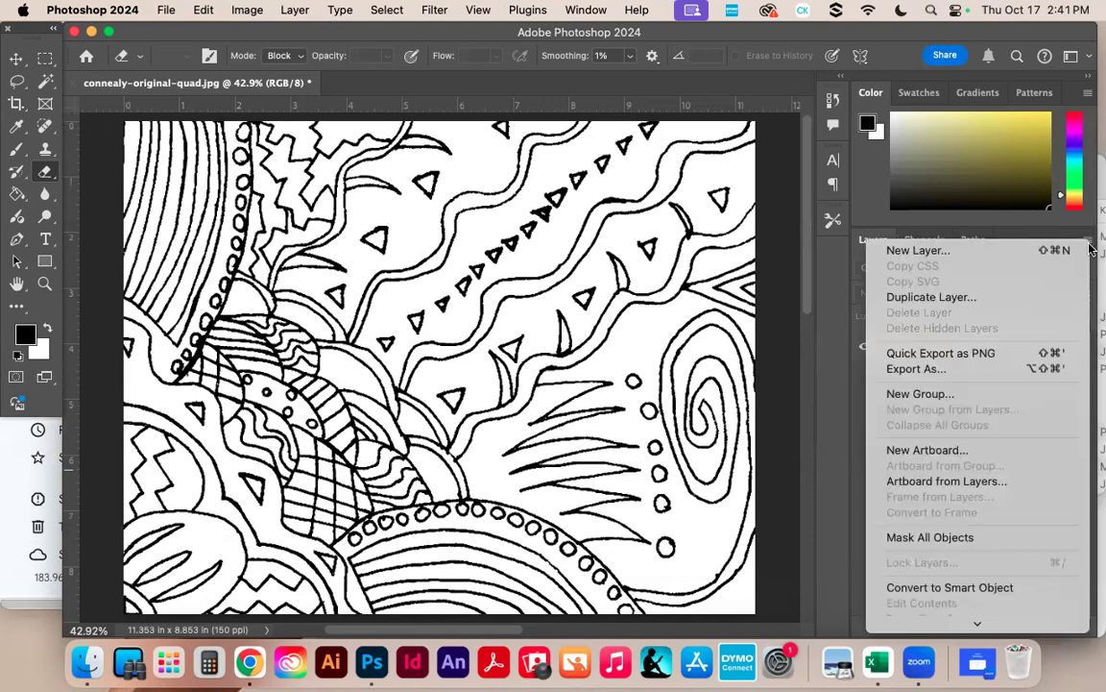
left_click(941, 300)
left_click(1044, 453)
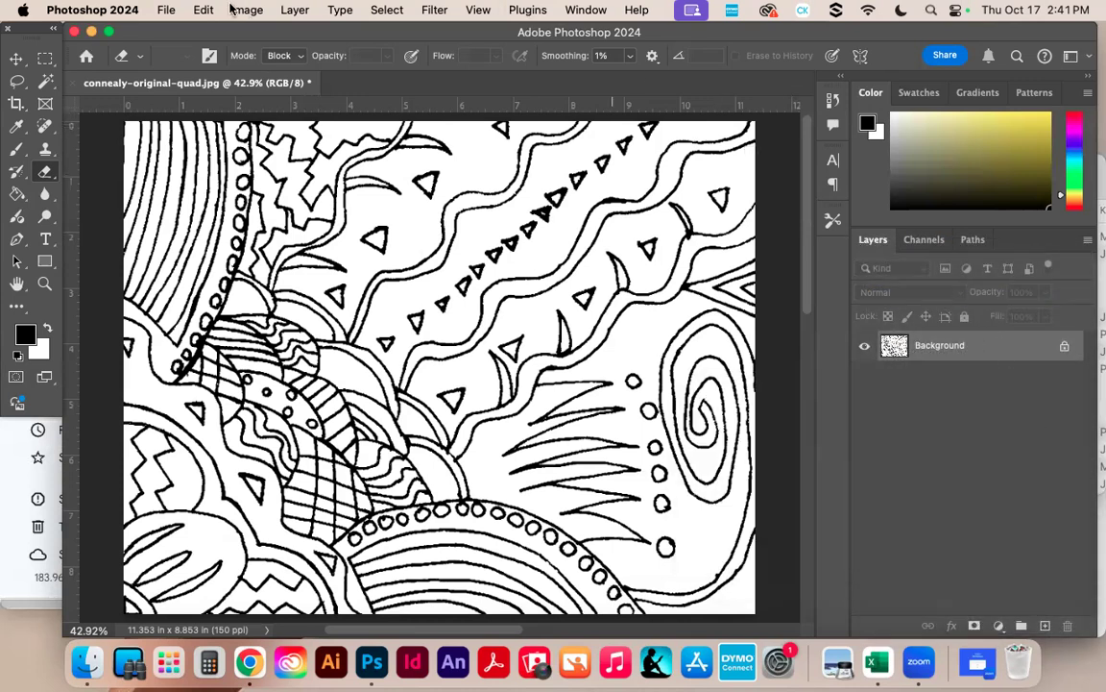
left_click(296, 10)
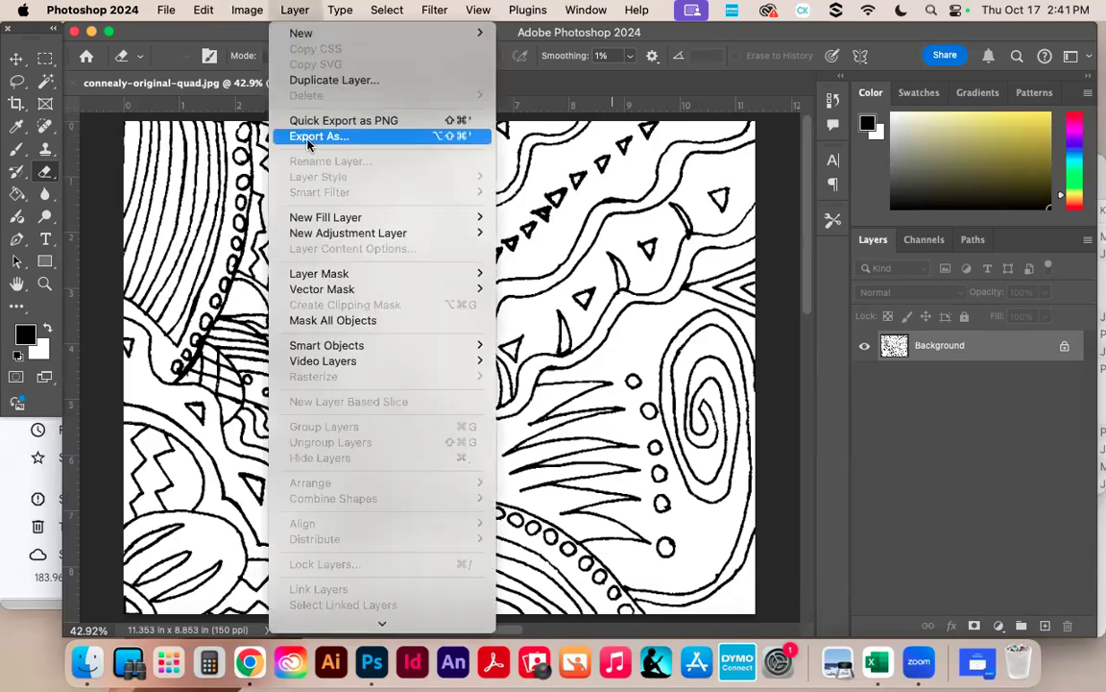
left_click(320, 82)
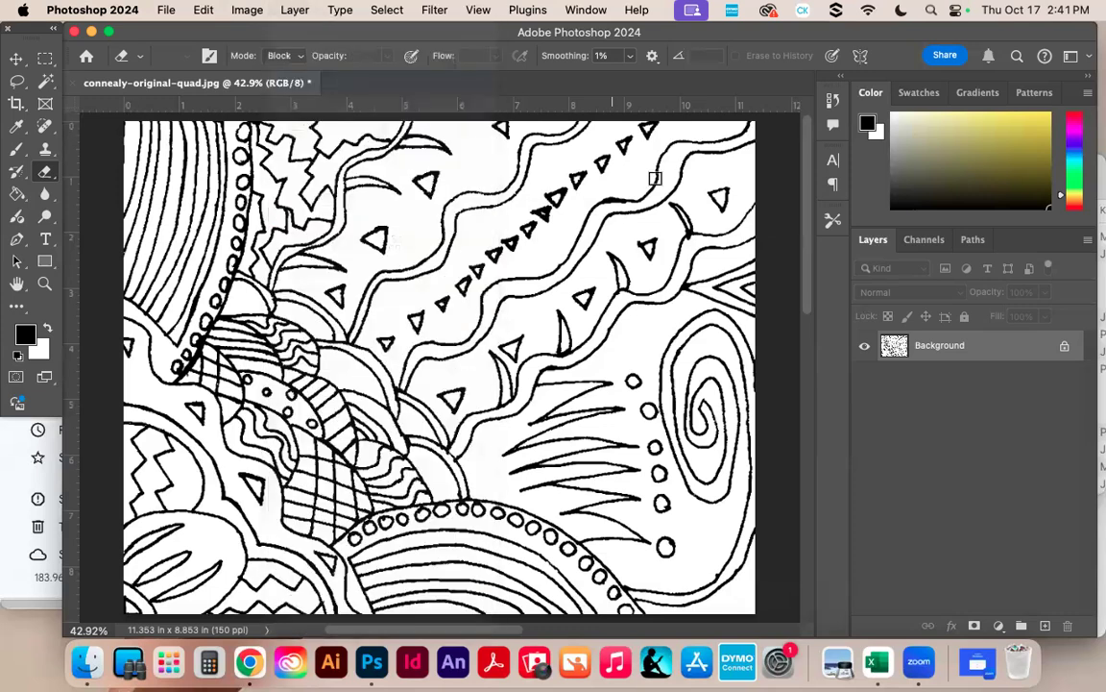
key("Escape")
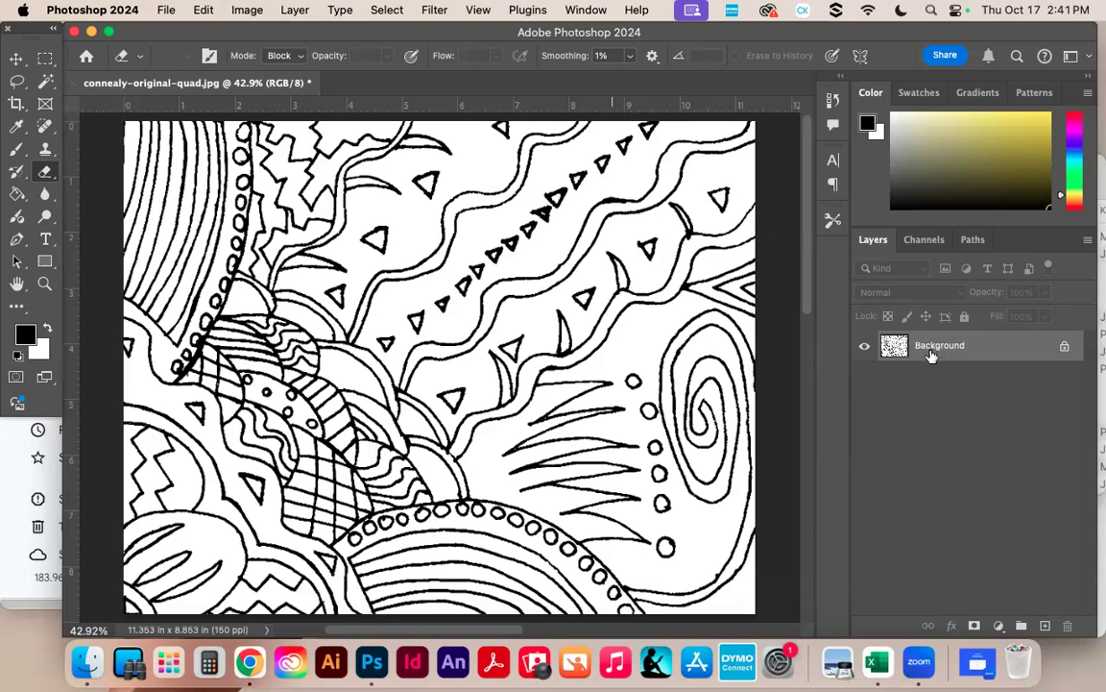
right_click(930, 348)
left_click(974, 381)
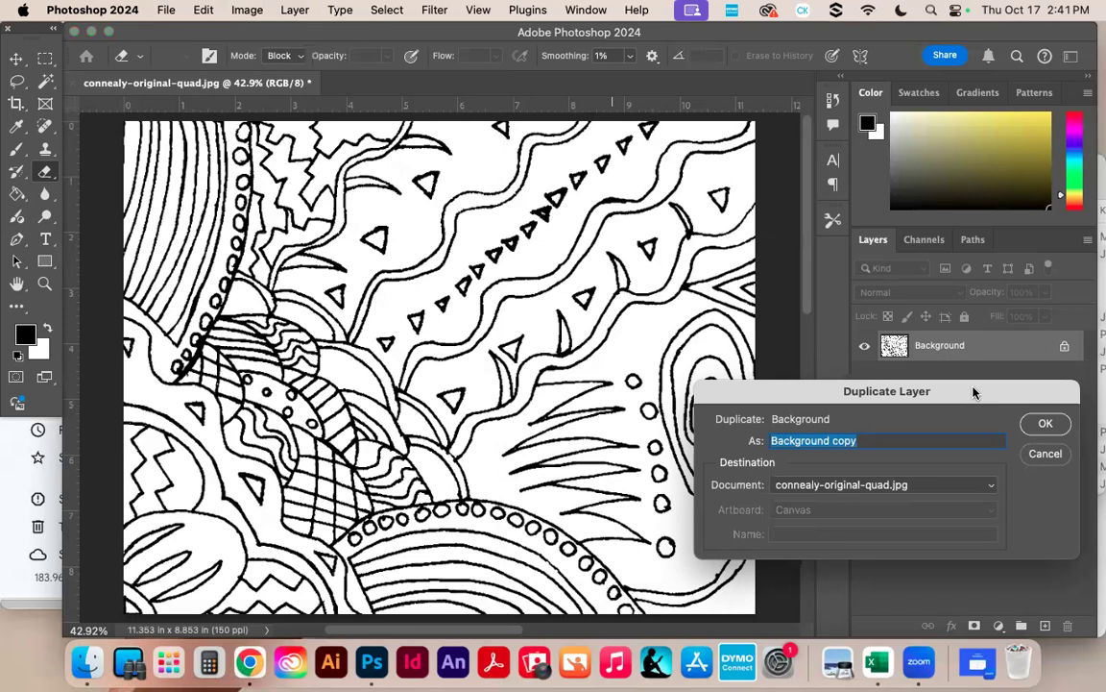
left_click(1045, 454)
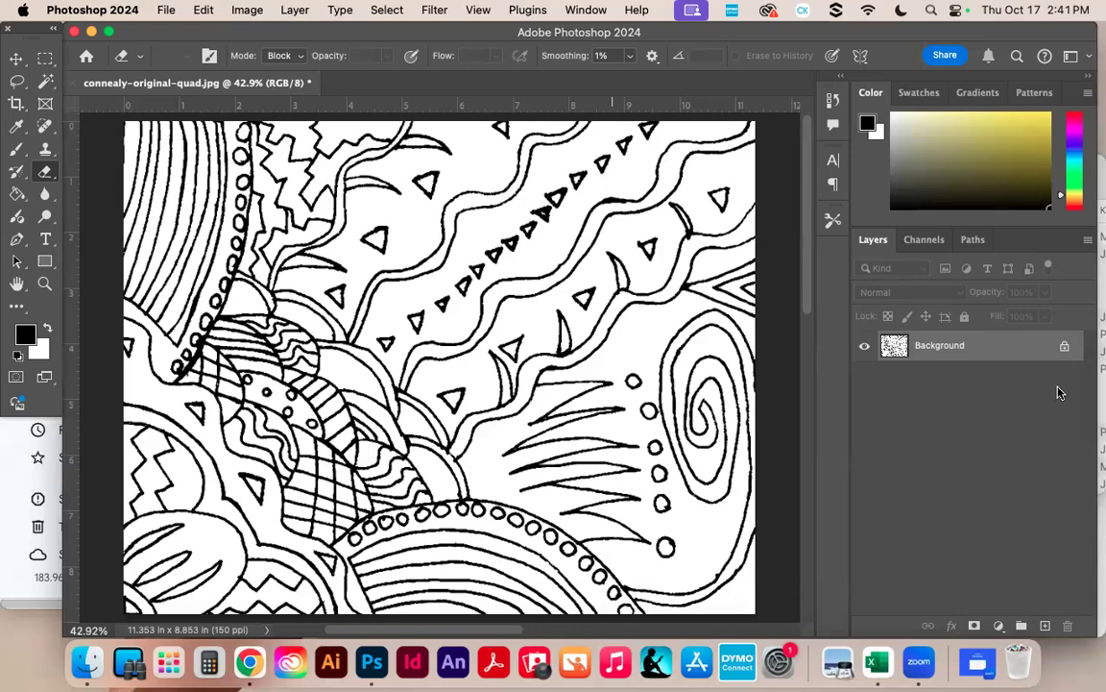
Add a new blank layer above the Background and check its content by temporarily hiding the Background.
left_click(1087, 239)
left_click(977, 258)
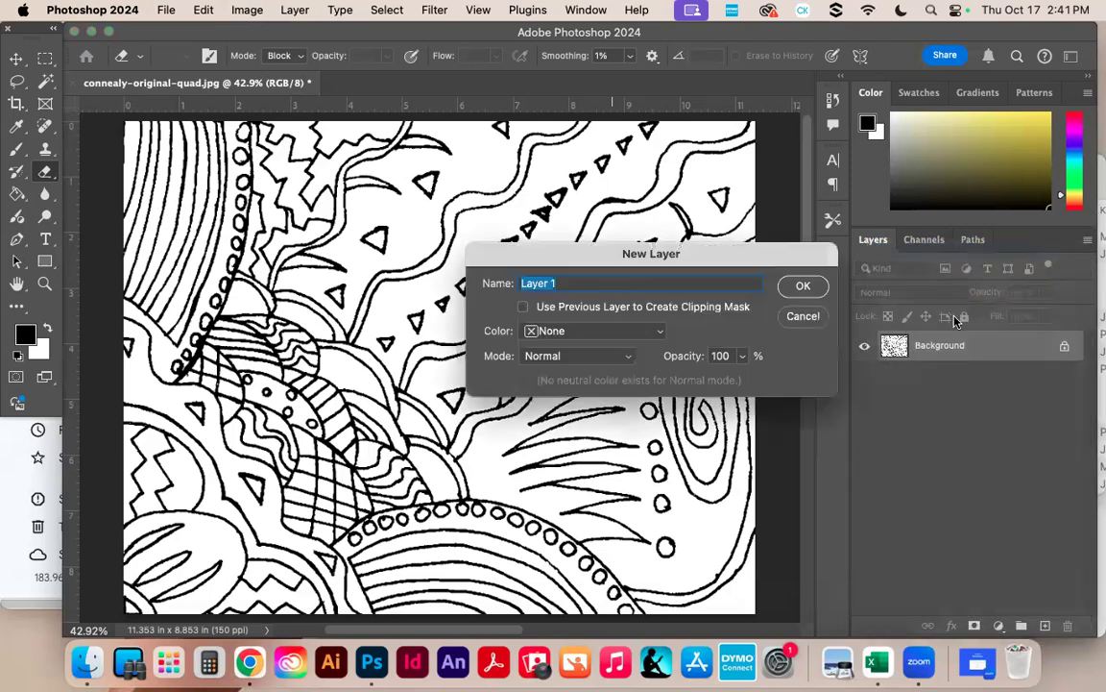
left_click(803, 286)
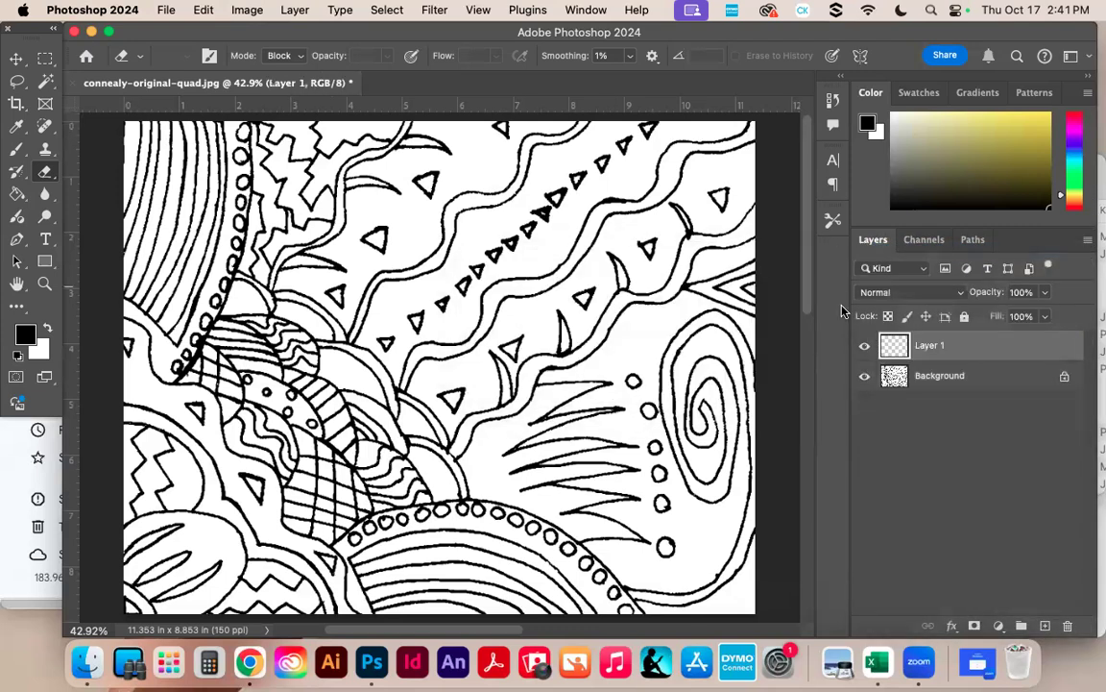
left_click(864, 377)
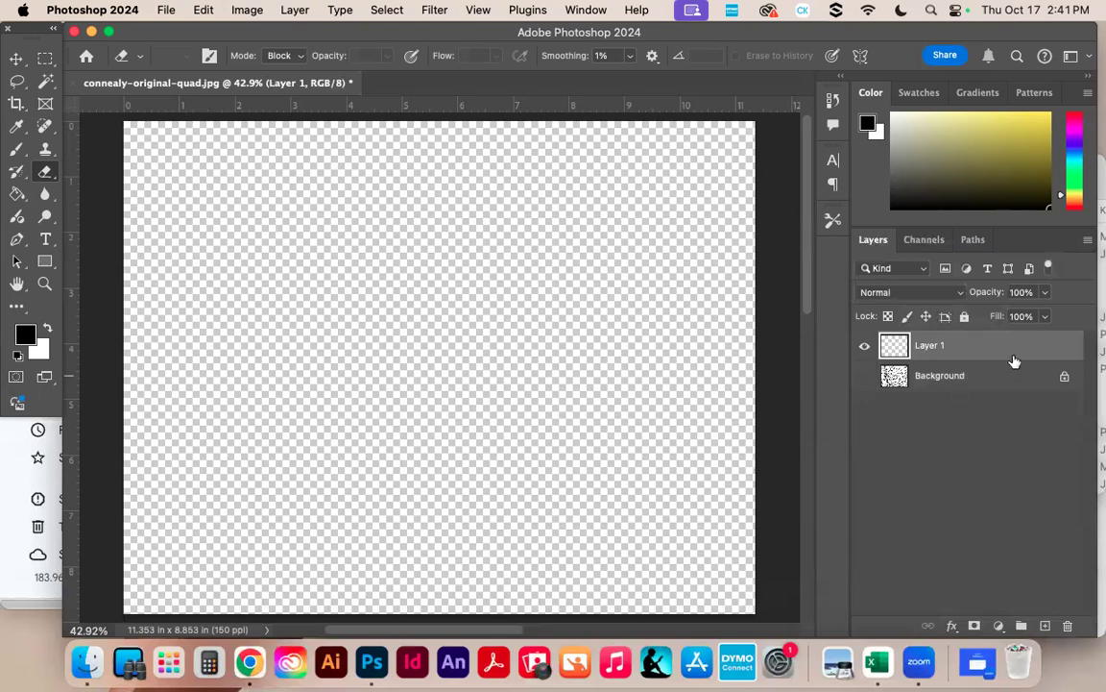
left_click(864, 377)
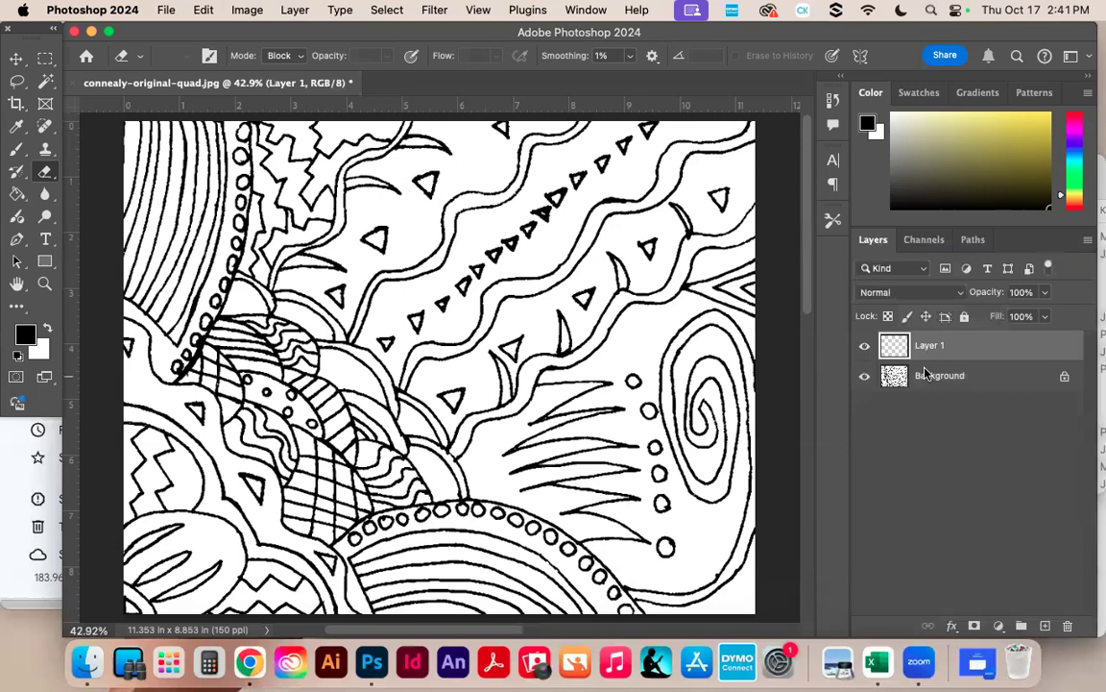
Delete the blank layer above the Background.
right_click(970, 347)
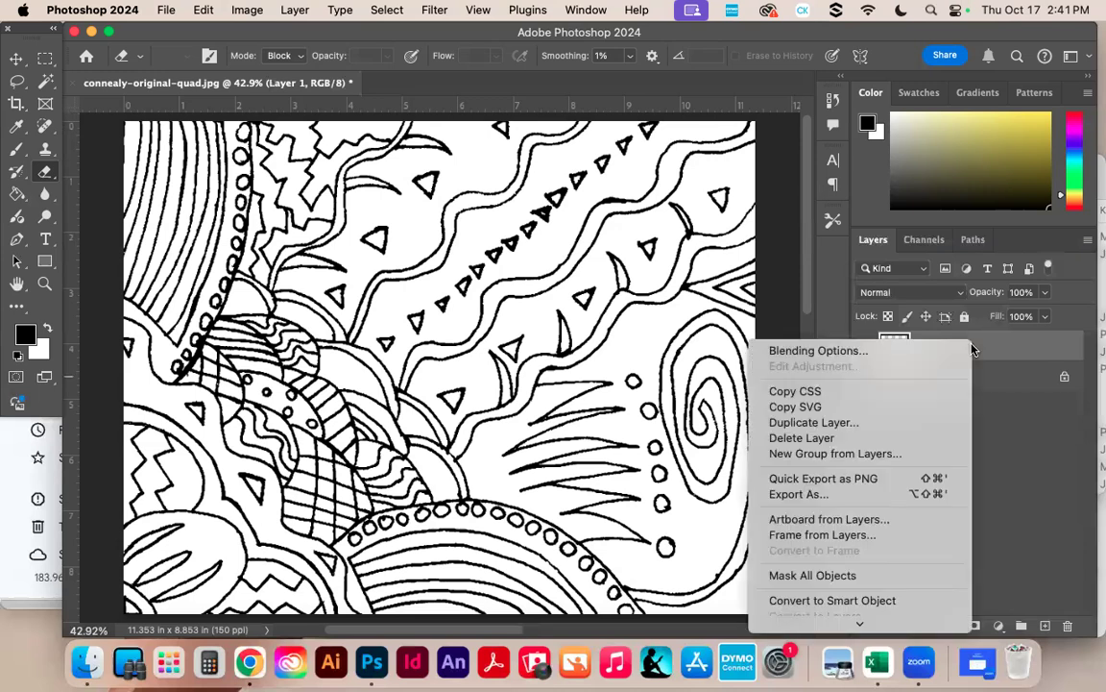
left_click(826, 438)
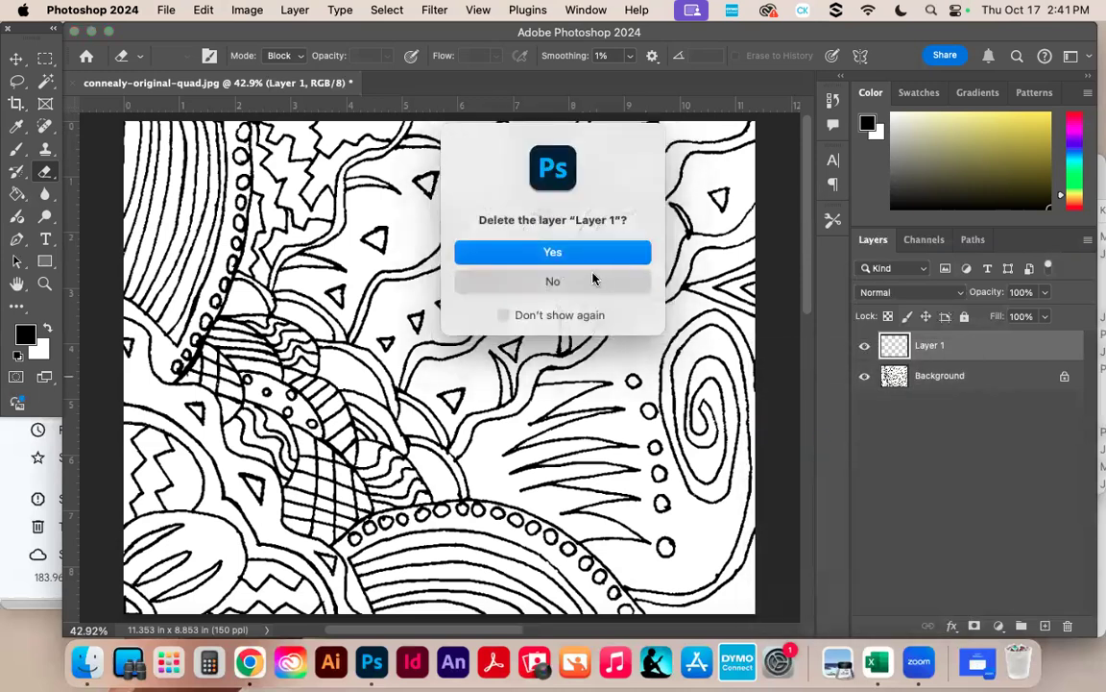
left_click(542, 251)
Duplicate the Background layer within the same document and name the copy "My Choice".
right_click(949, 353)
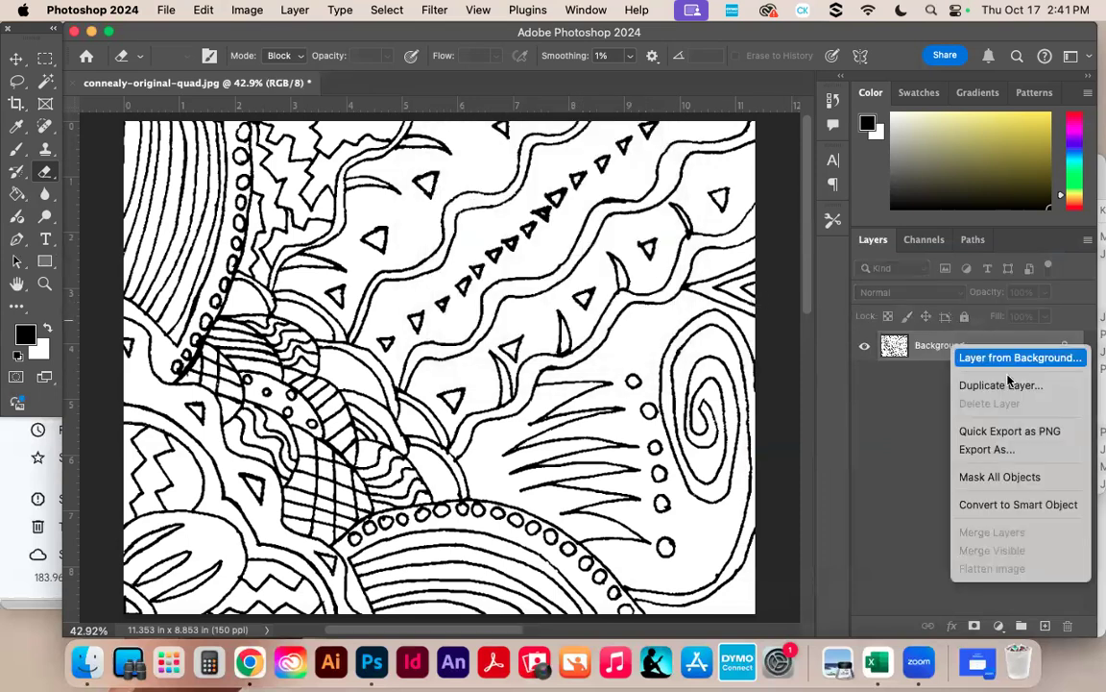
left_click(1003, 385)
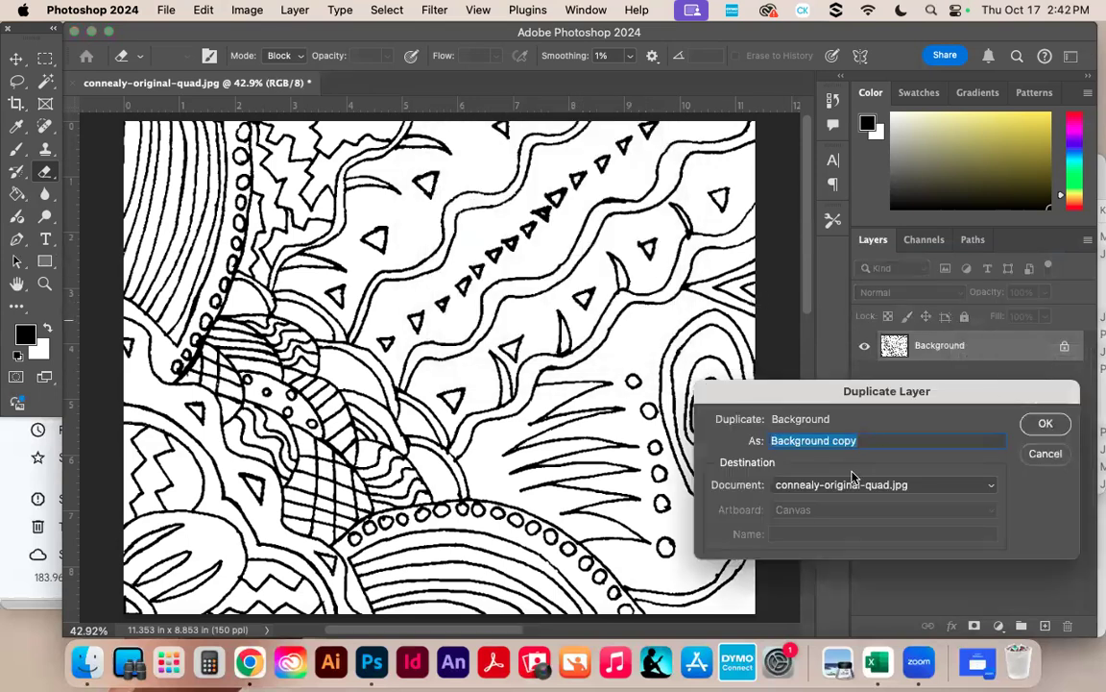
type("My Choice")
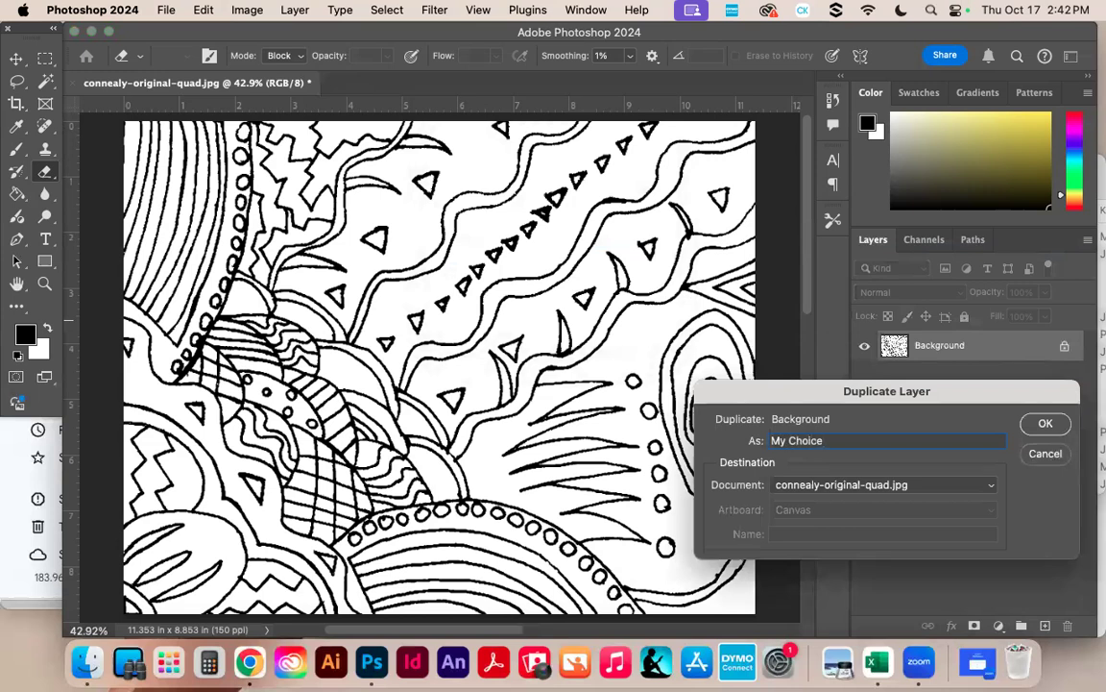
left_click(1046, 422)
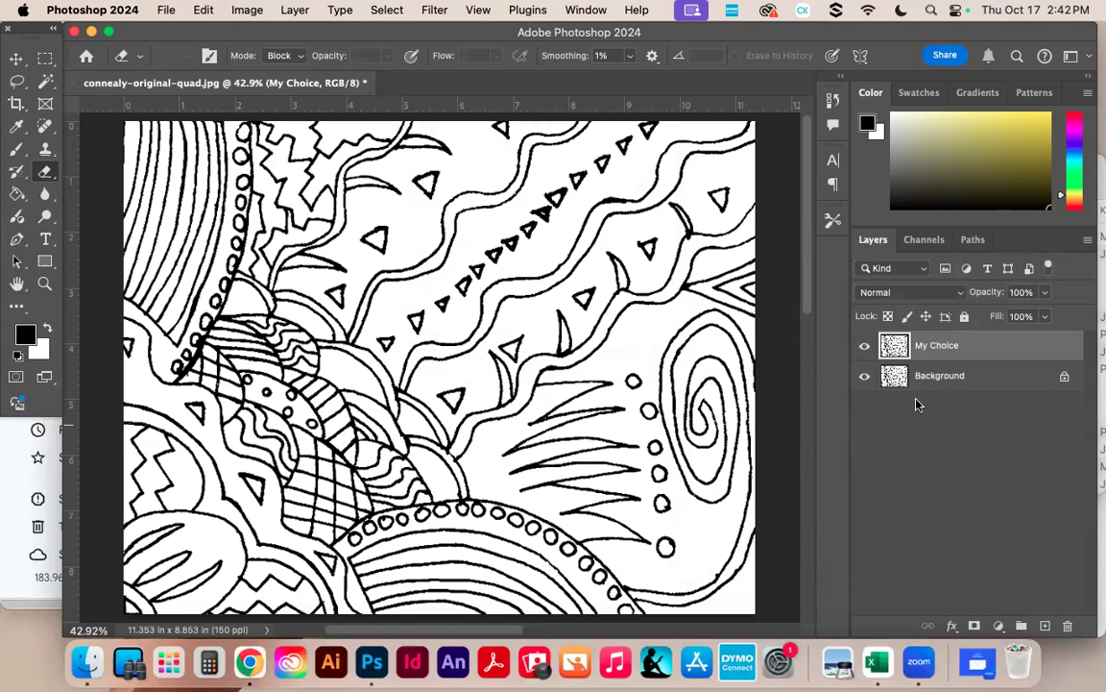
Duplicate the My Choice layer and name the copy "Color Theory".
right_click(941, 352)
left_click(805, 426)
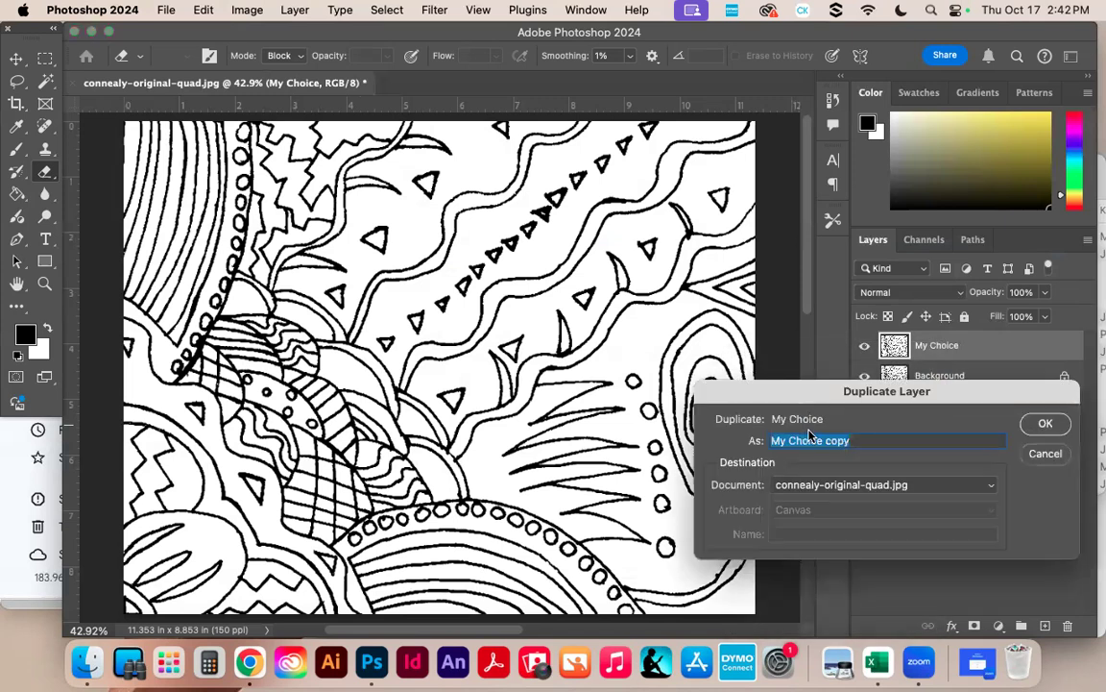
type("Color Th")
key("Return")
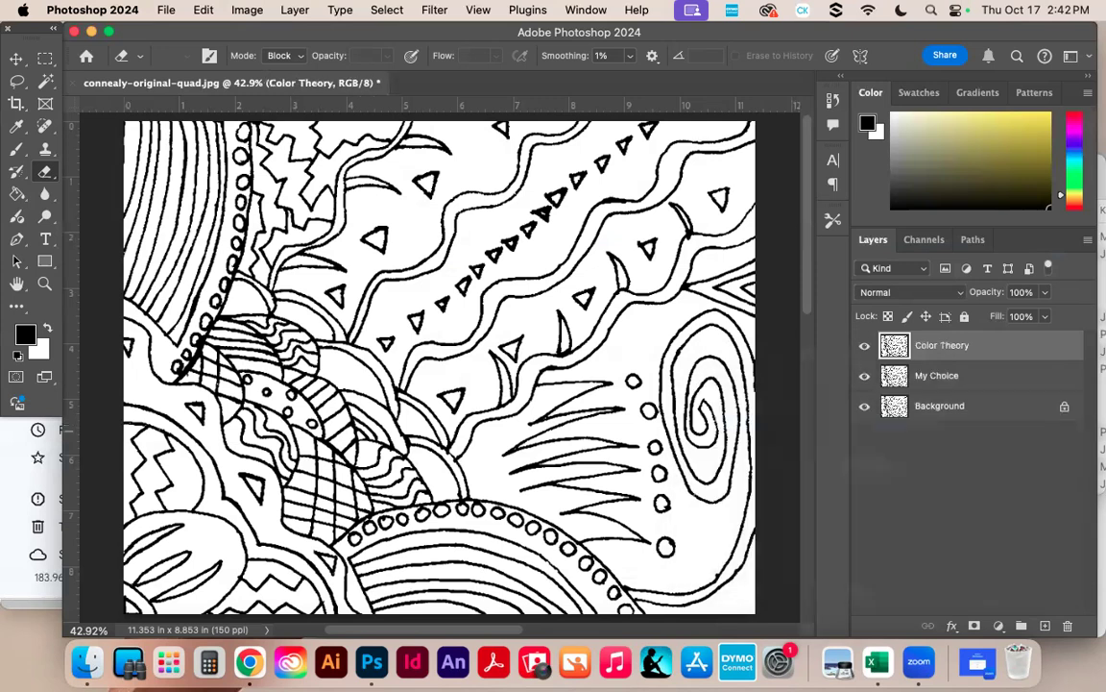
Duplicate the Color Theory layer and name the copy "Texture".
right_click(948, 349)
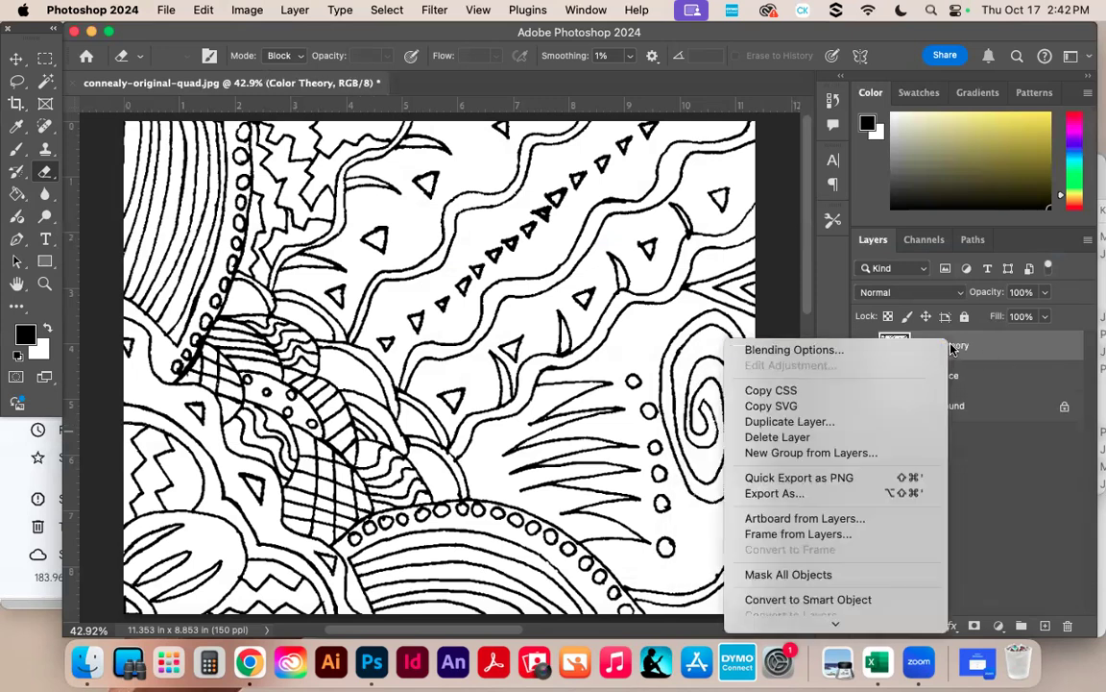
left_click(786, 422)
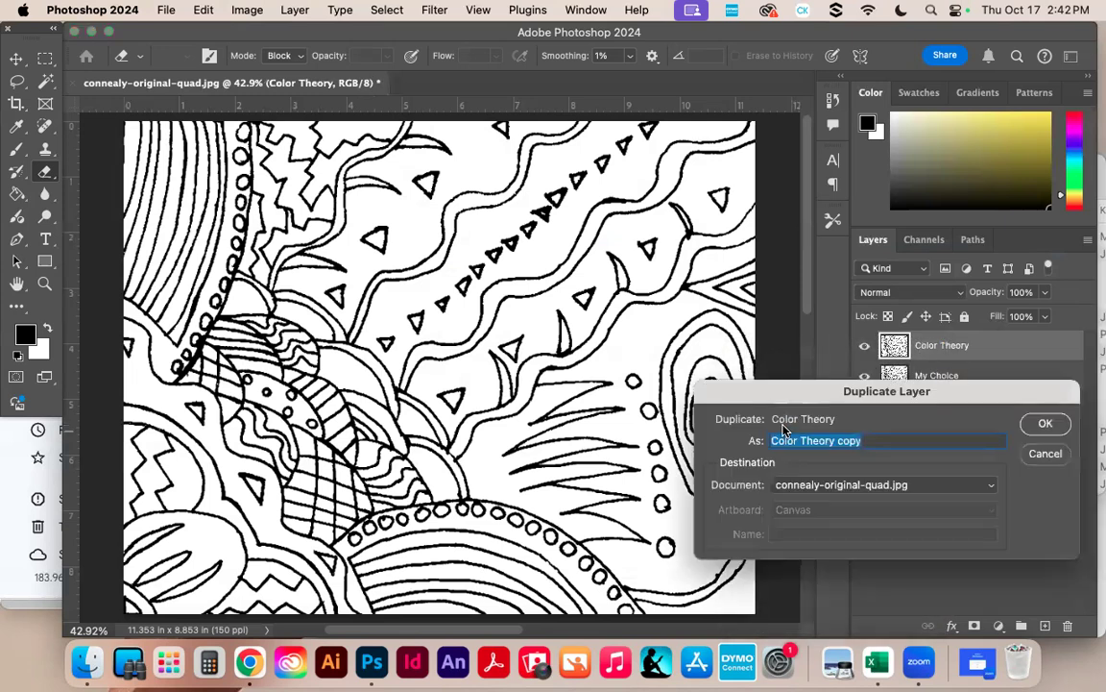
type("Texture")
key("Return")
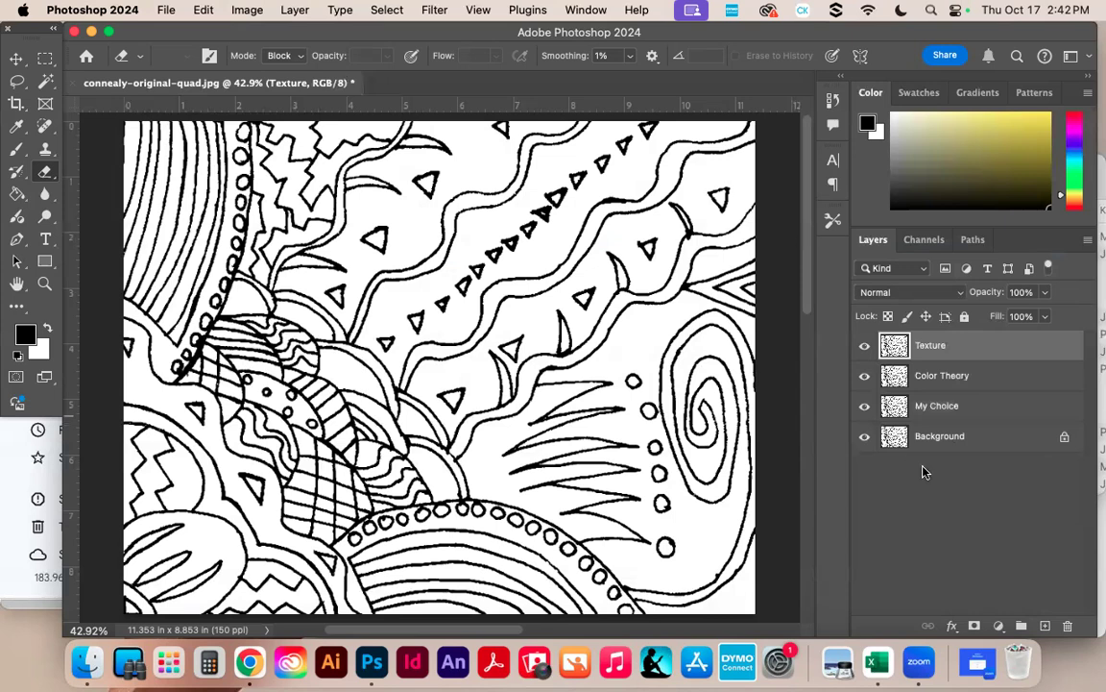
Select the My Choice layer and set the foreground color to bright red (#f30808).
left_click(971, 410)
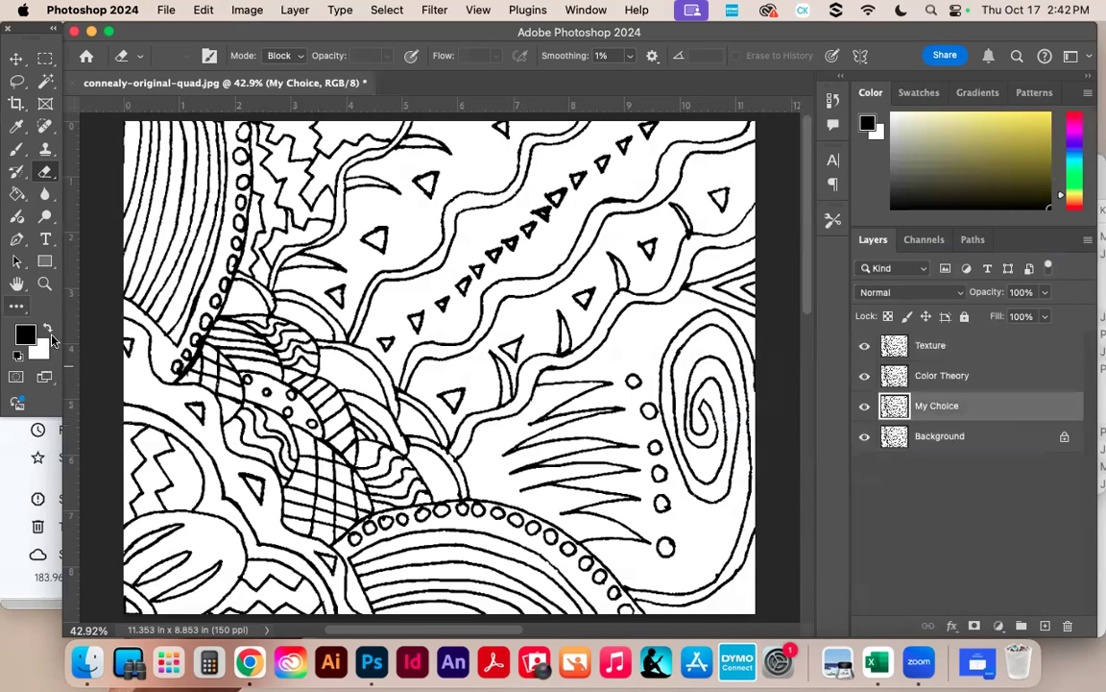
left_click(25, 333)
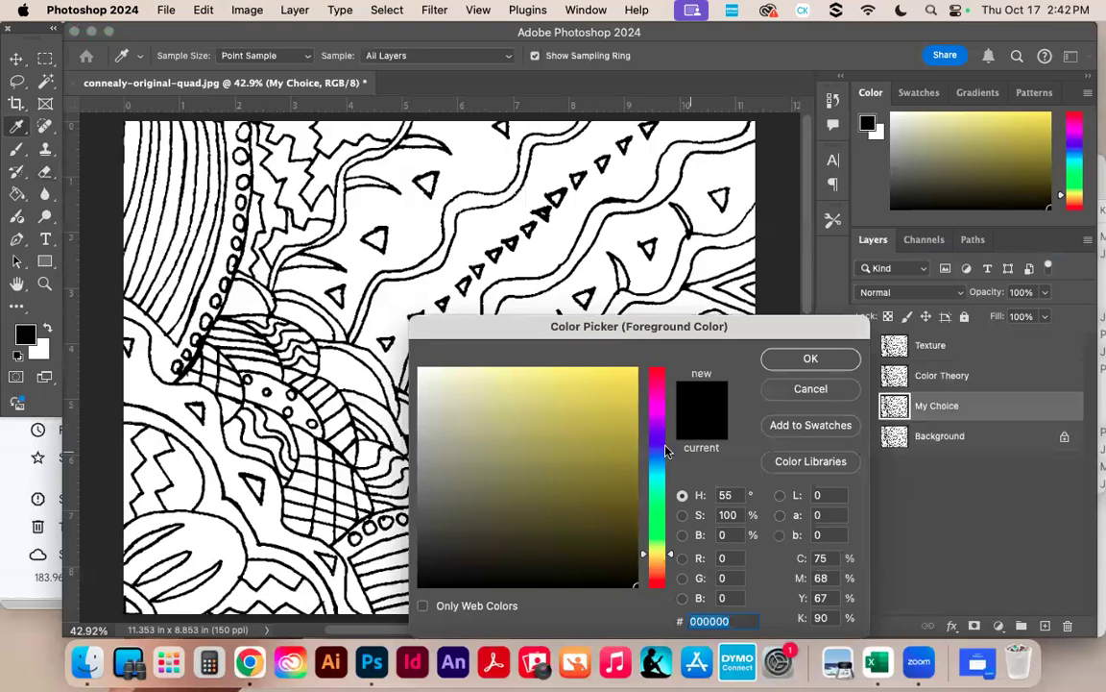
left_click(657, 409)
left_click(636, 366)
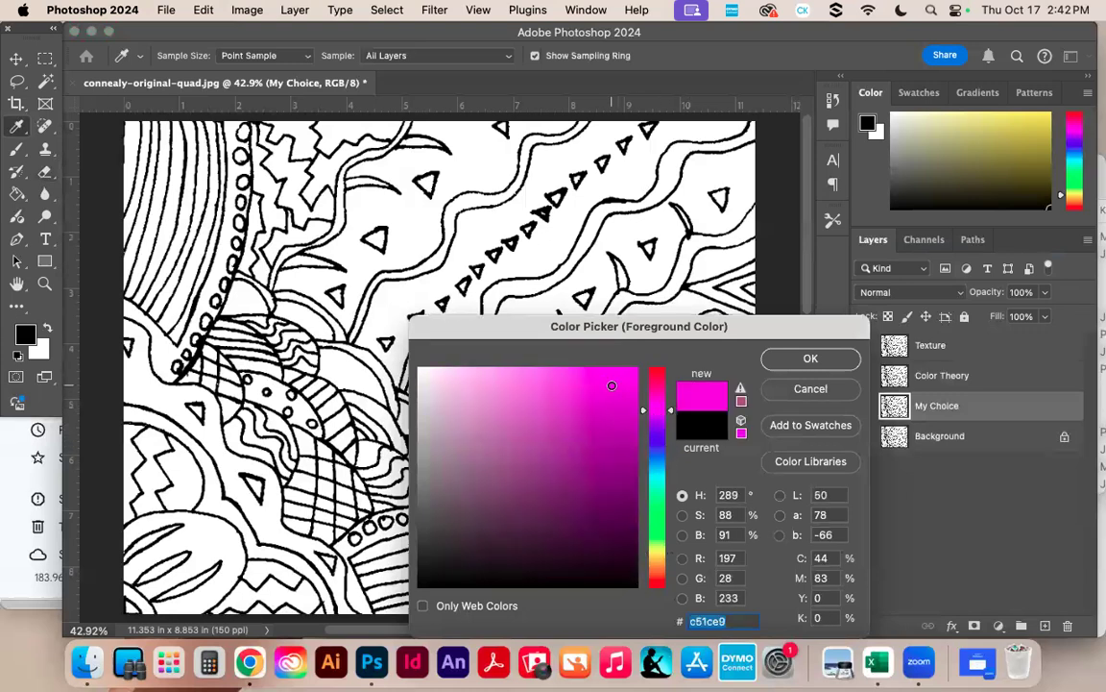
left_click_drag(657, 413, 670, 363)
left_click(598, 394)
left_click(539, 381)
left_click(594, 434)
left_click(496, 431)
left_click(632, 375)
left_click(811, 359)
key("e")
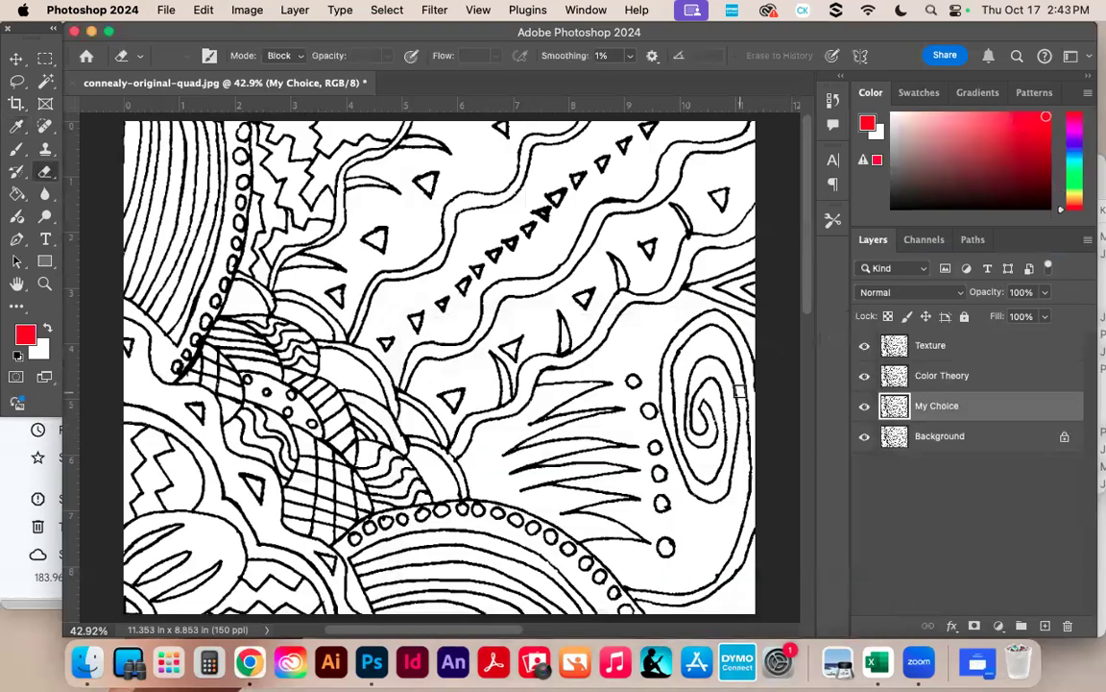
Fill the lower wide wavy band with red using the Paint Bucket, and hide the Texture and Color Theory layers covering it.
left_click(17, 194)
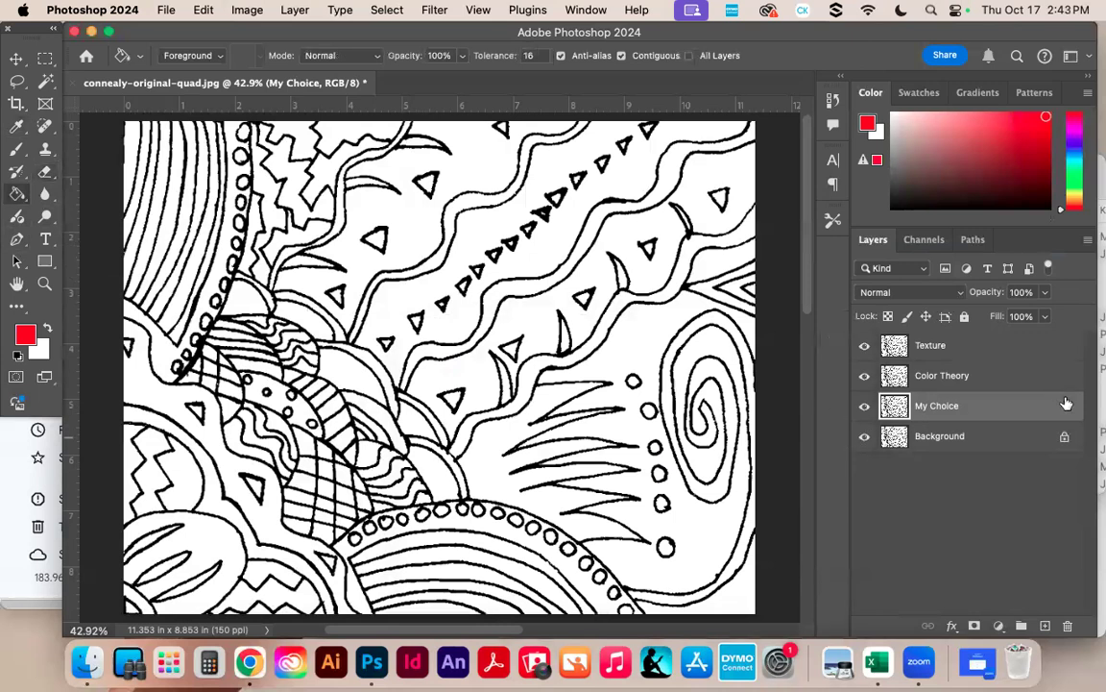
left_click(530, 319)
left_click(864, 344)
left_click(864, 376)
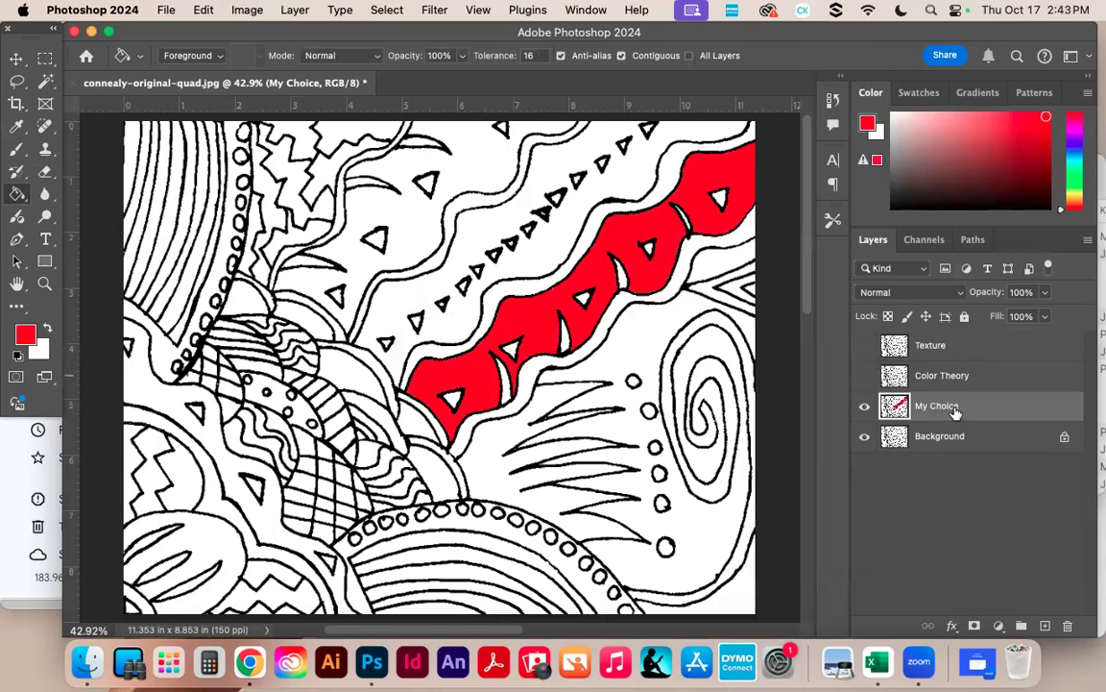
Show and rehide the Texture and Color Theory layers, hide the Background layer, and make My Choice the active layer.
left_click(865, 344)
left_click(864, 376)
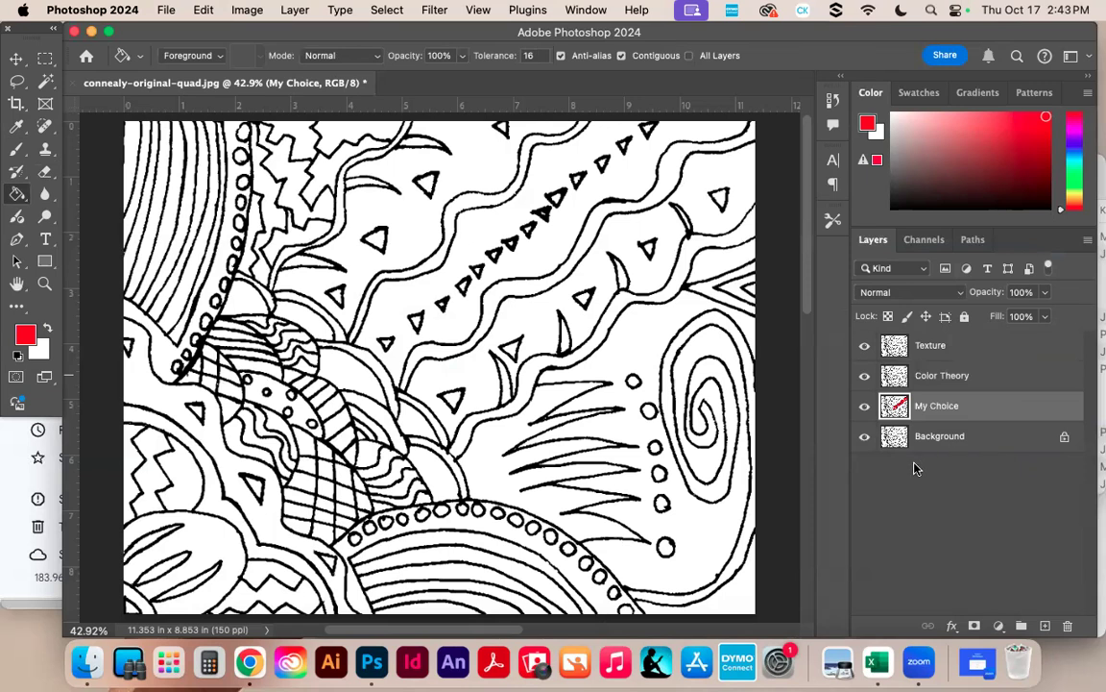
left_click_drag(867, 347, 865, 378)
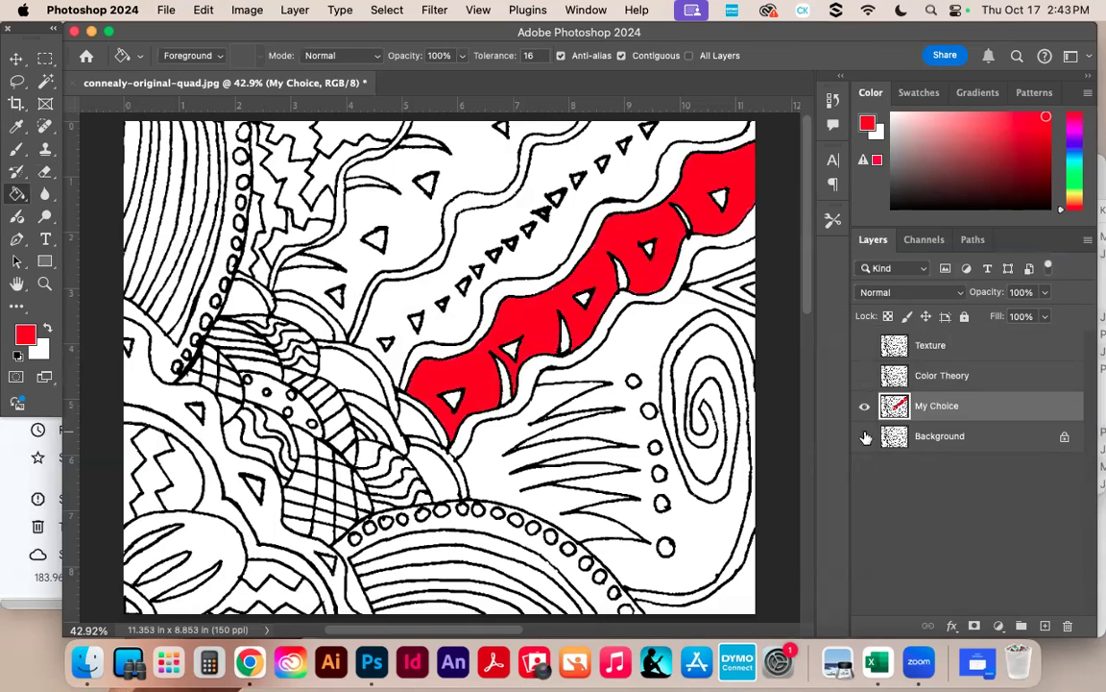
left_click(961, 377)
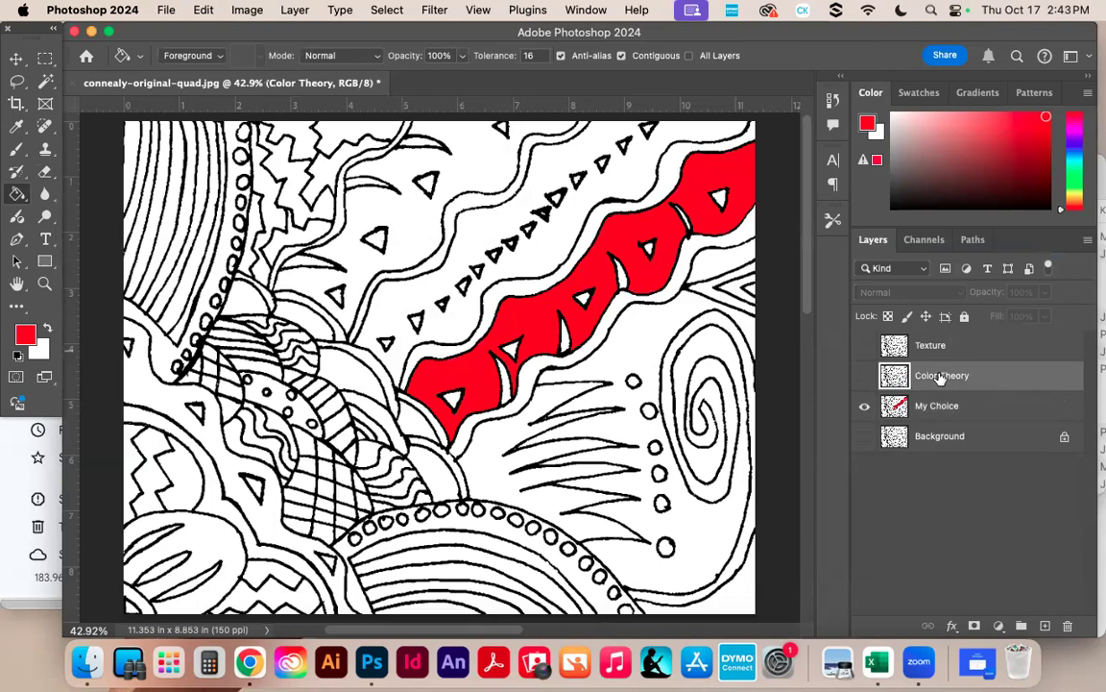
left_click(964, 406)
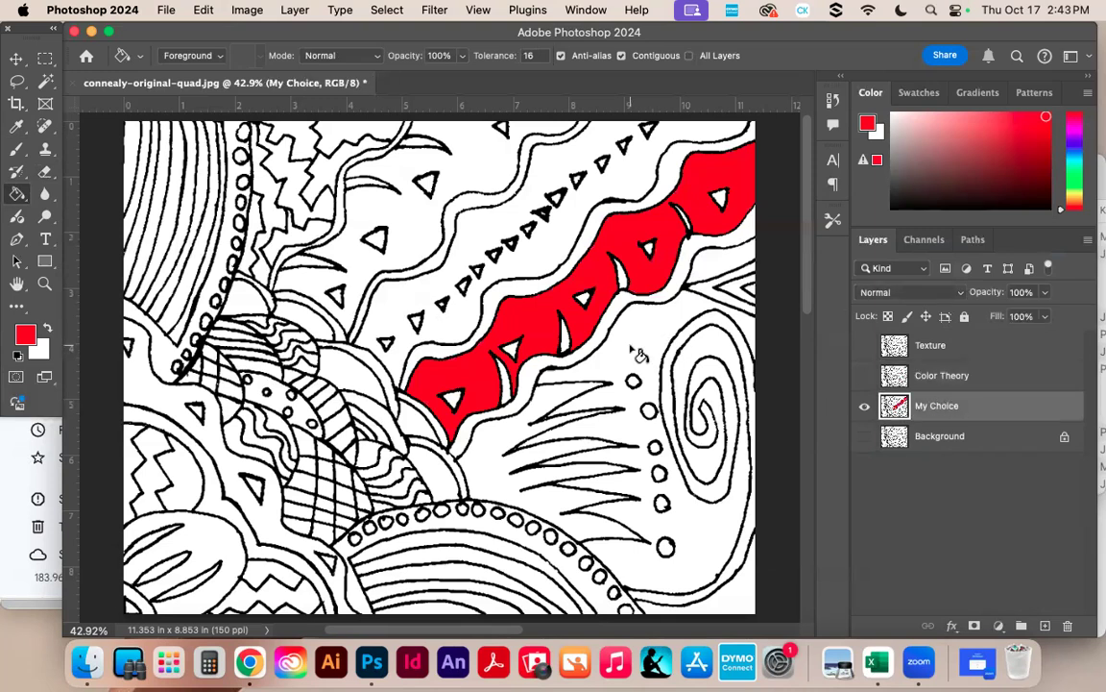
Fill the upper wide wavy band, the spiral, the small oval's wavy strips and the lower-left zigzag shapes with red.
left_click(366, 195)
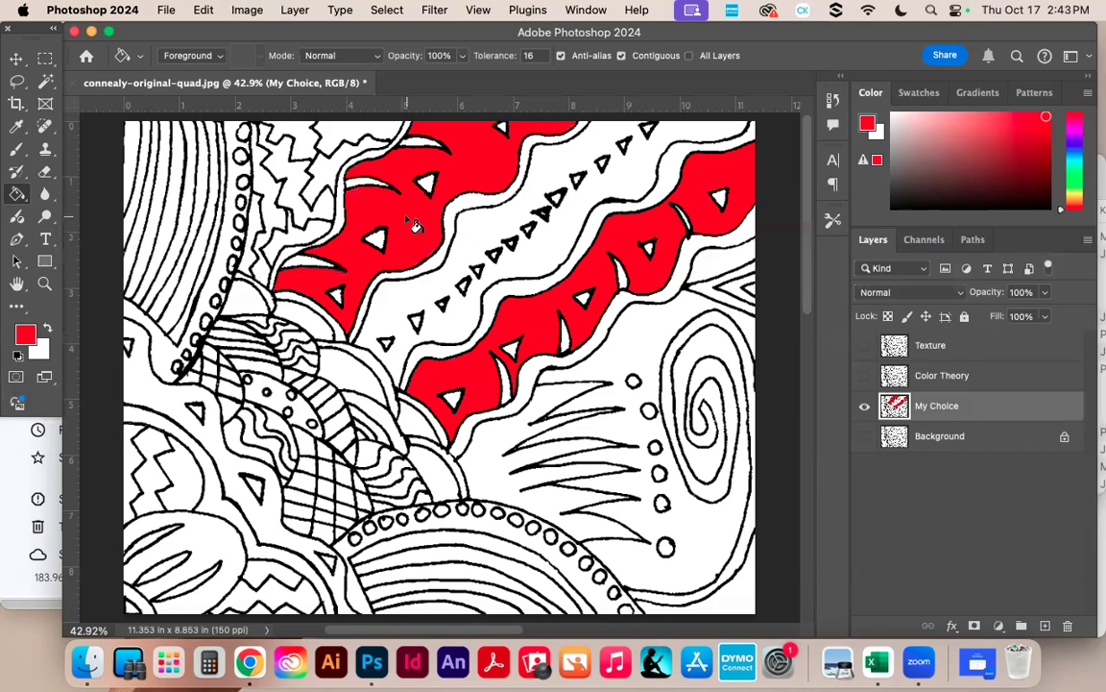
left_click(746, 577)
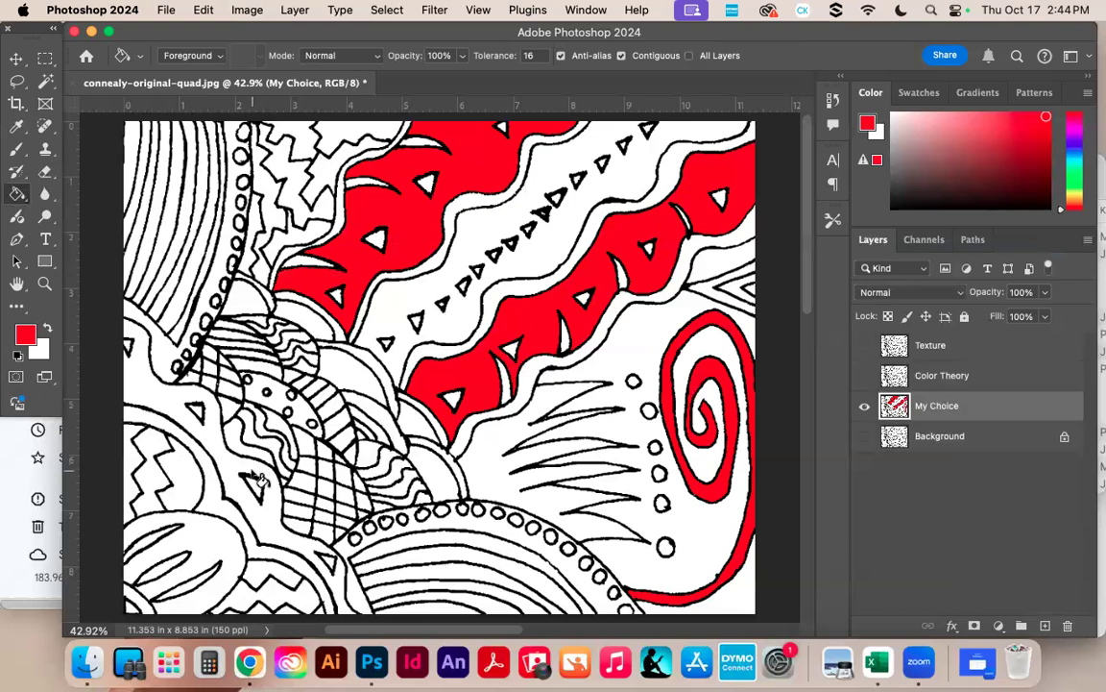
left_click(279, 447)
left_click(258, 416)
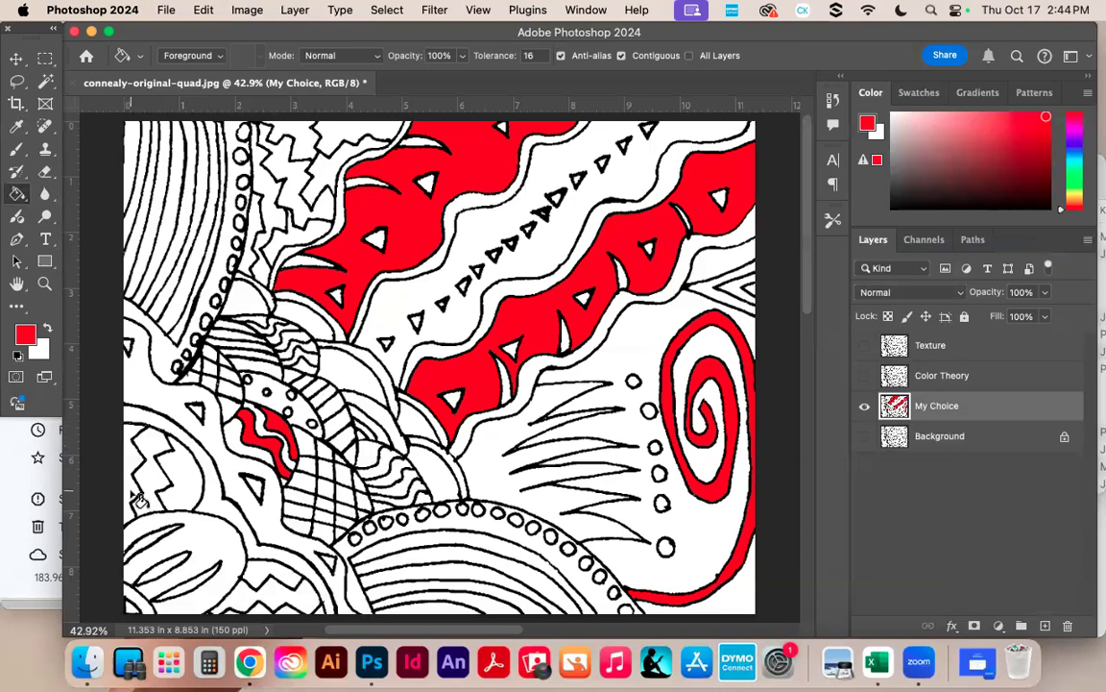
left_click(171, 450)
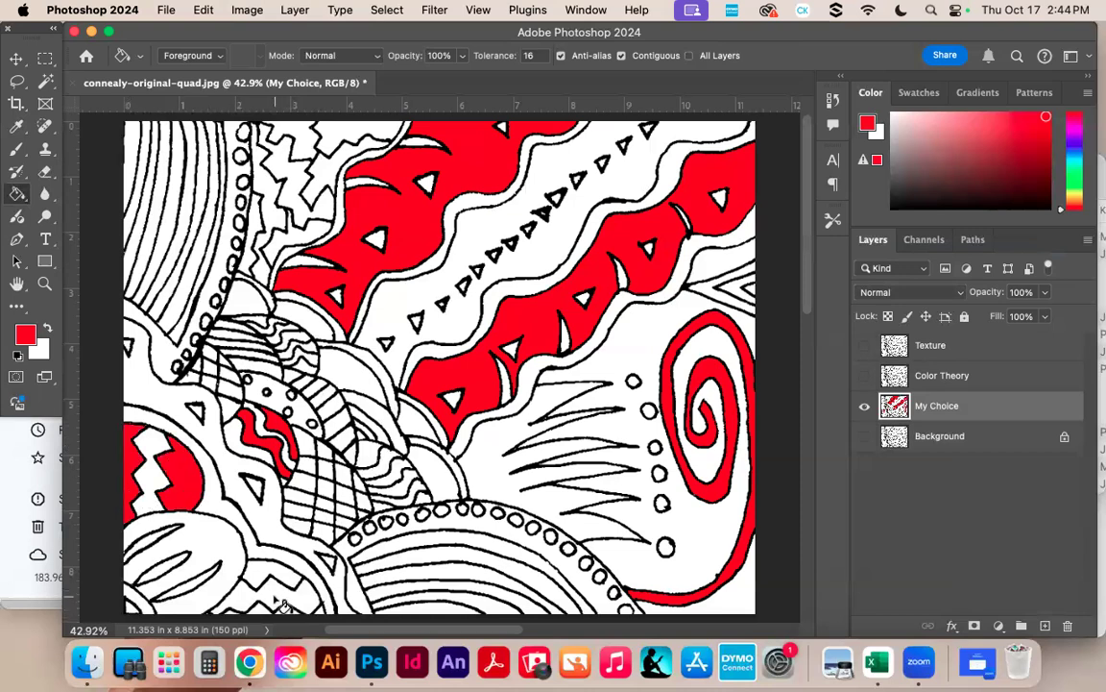
left_click(276, 601)
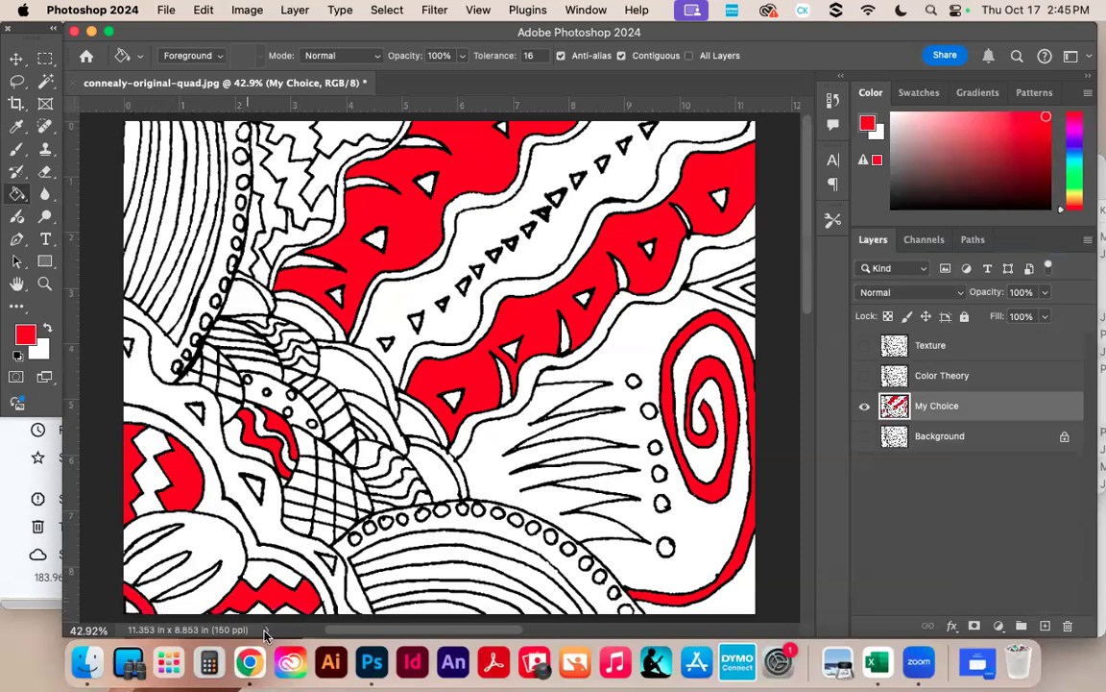
Set the foreground color to light blue (#59c2ff) for the Paint Bucket.
scroll(432, 384, "left", 2)
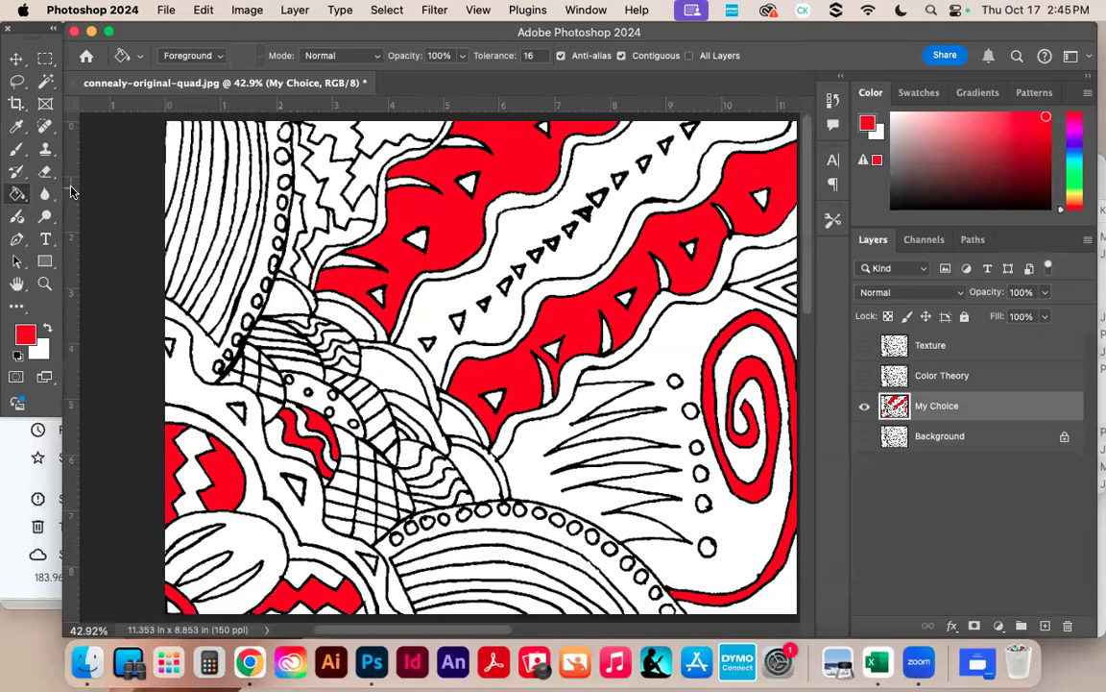
left_click(26, 335)
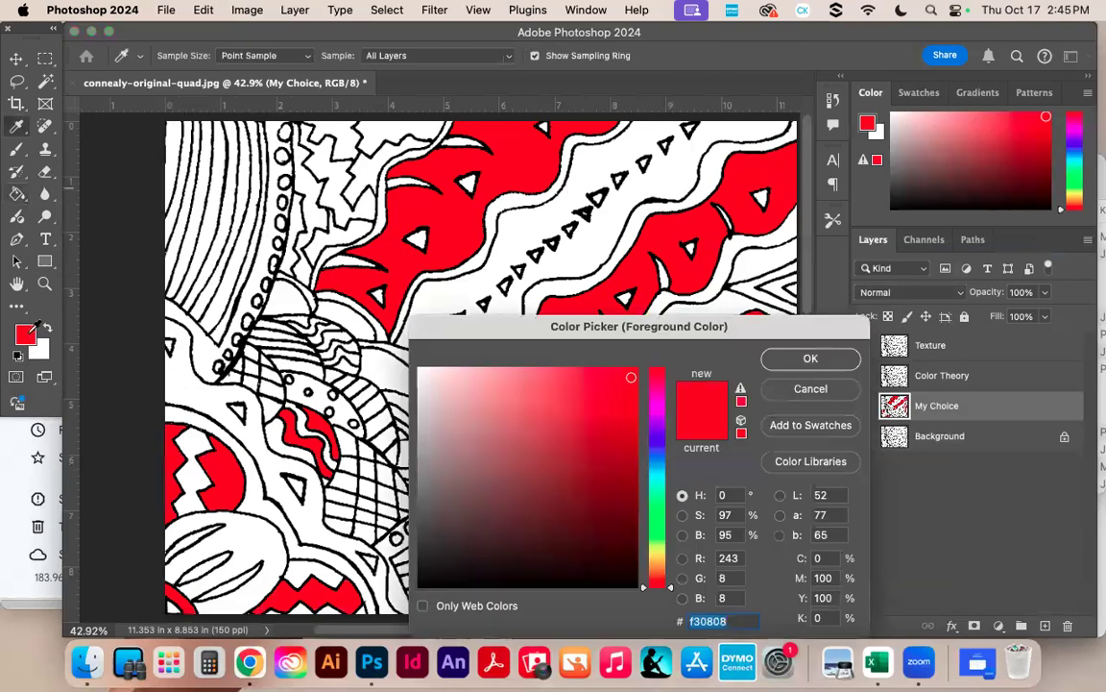
left_click(661, 443)
mouse_move(625, 415)
left_mouse_down()
mouse_move(568, 365)
mouse_move(582, 362)
mouse_move(561, 368)
left_mouse_up()
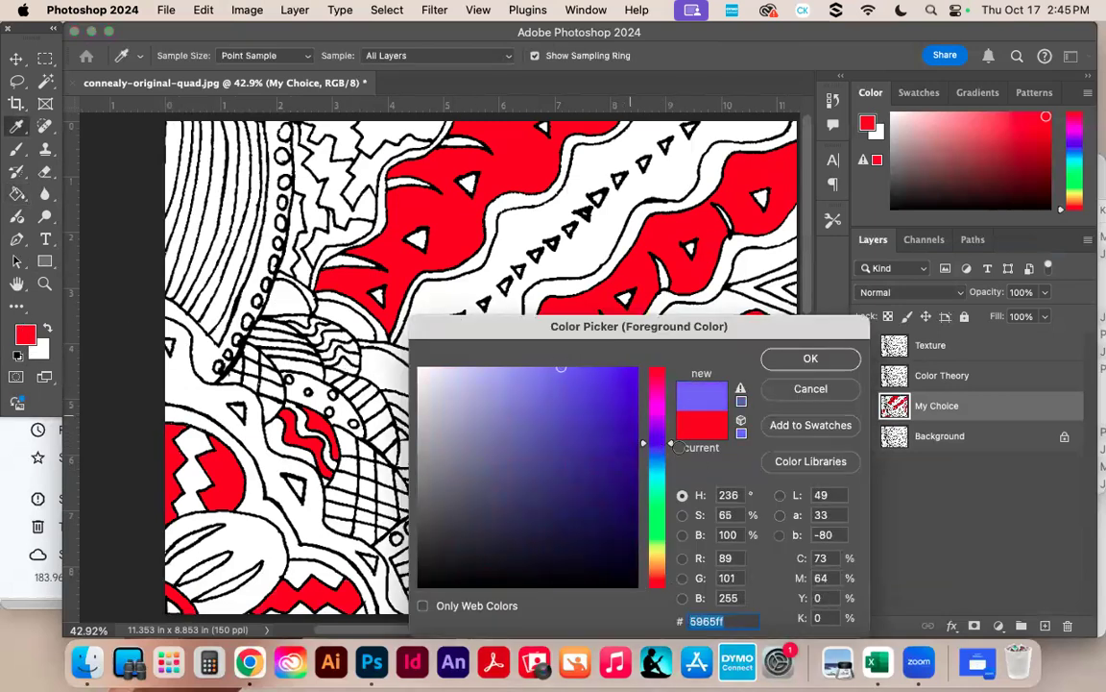
left_click_drag(672, 447, 672, 464)
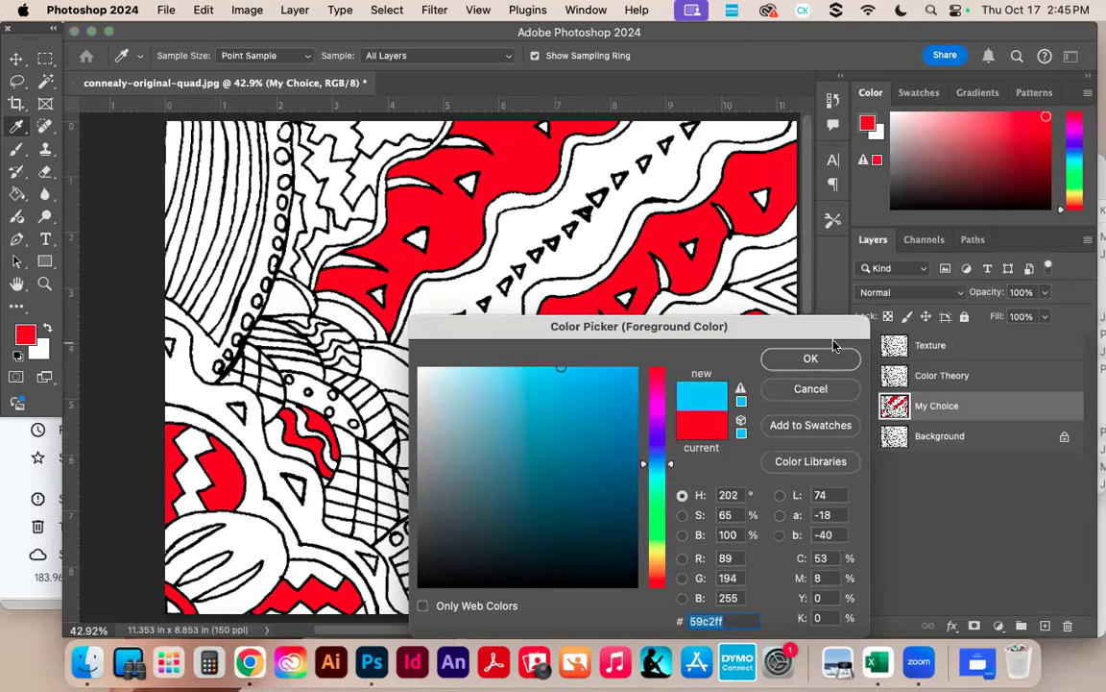
left_click(811, 358)
key("g")
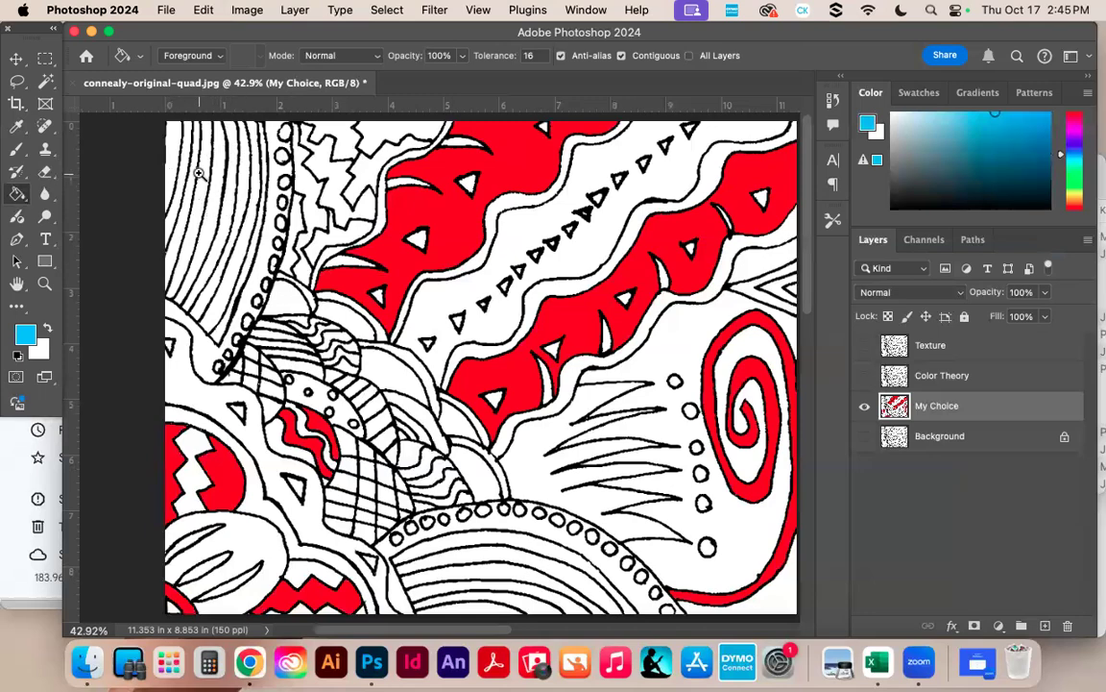
Fill the leftmost stripe of the drawing's upper-left arch with light blue.
scroll(192, 168, "up", 1)
scroll(259, 195, "up", 4)
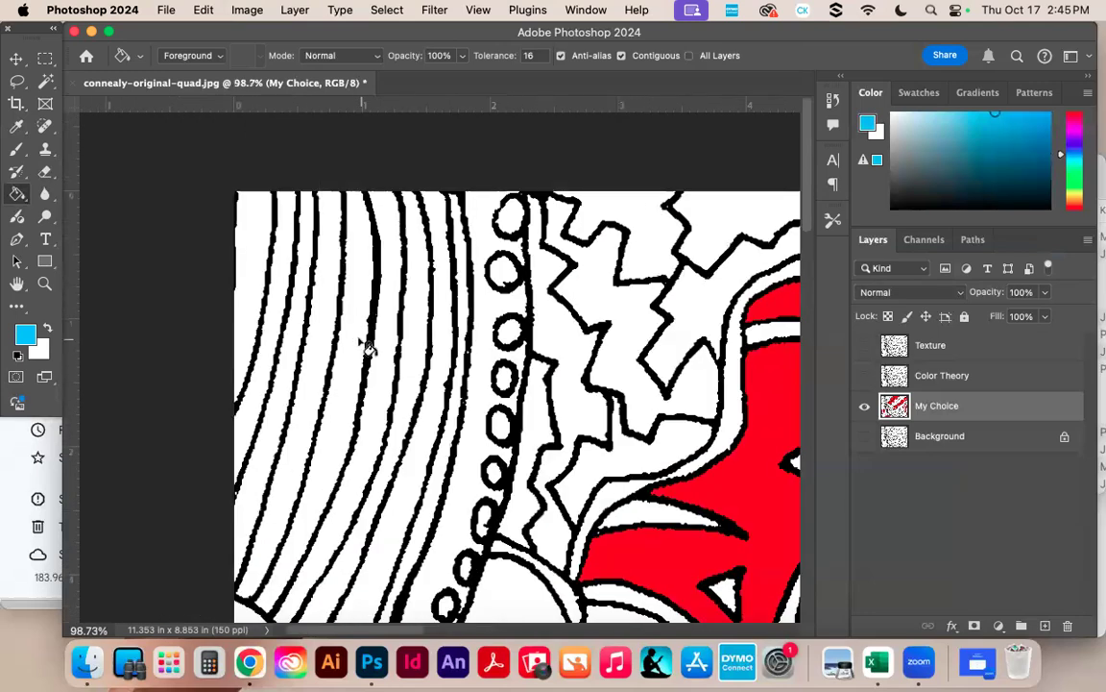
left_click(242, 225)
Fill all the remaining stripes of the upper-left arch with light blue.
left_click(271, 236)
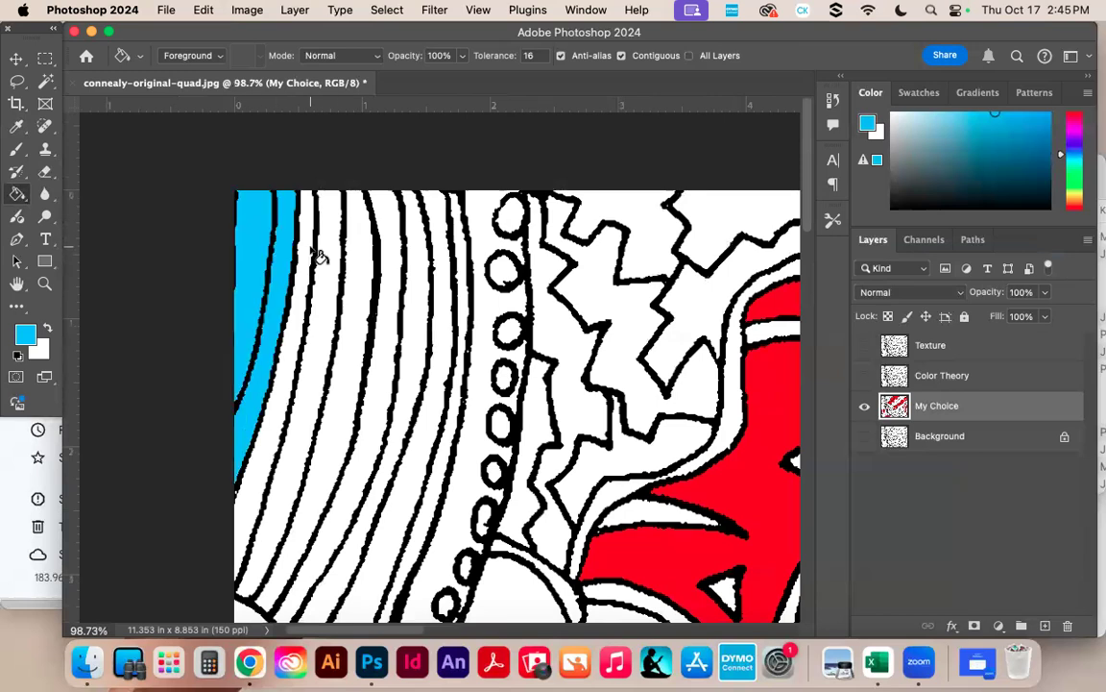
left_click(307, 249)
left_click(331, 253)
left_click(358, 253)
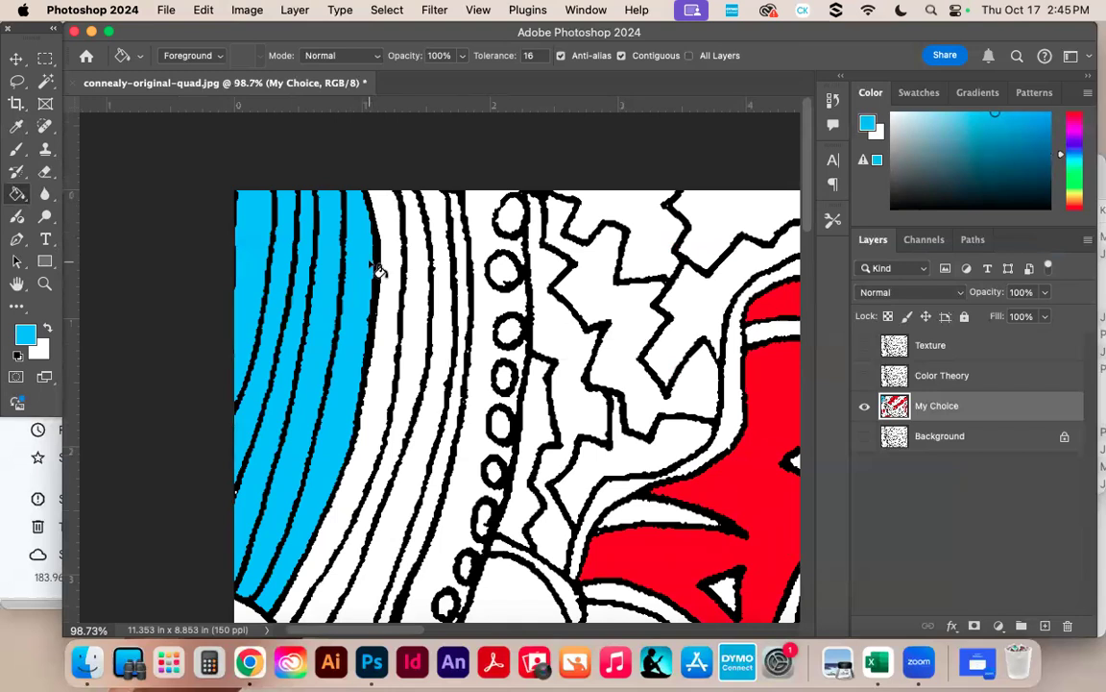
left_click(392, 237)
left_click(419, 237)
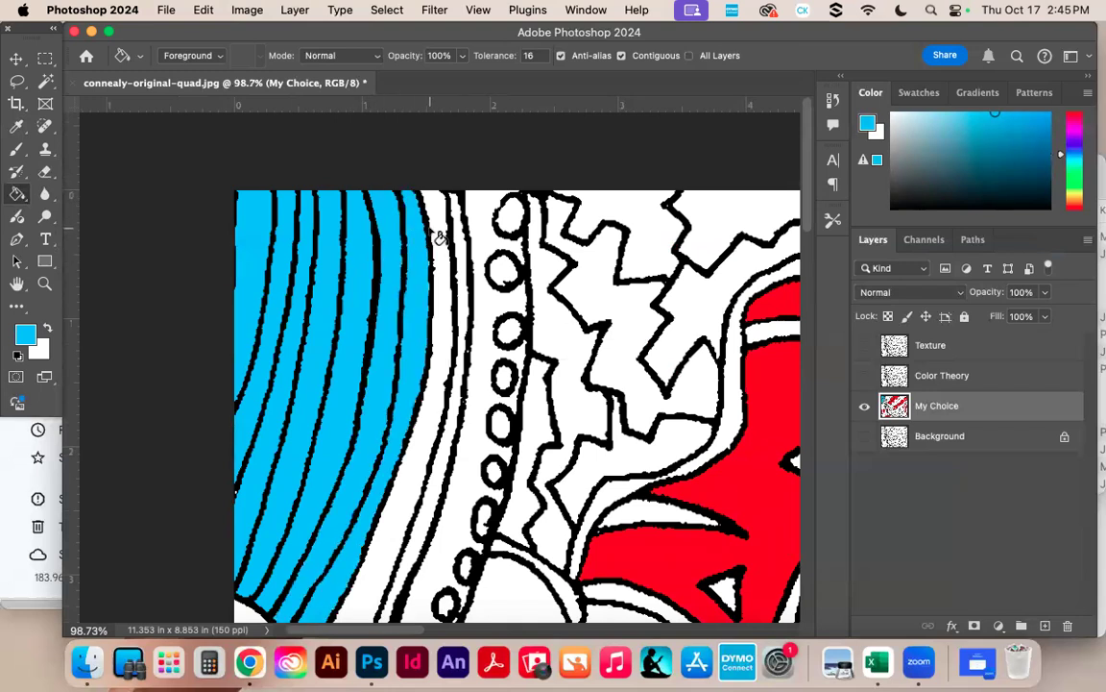
left_click(443, 235)
left_click(464, 242)
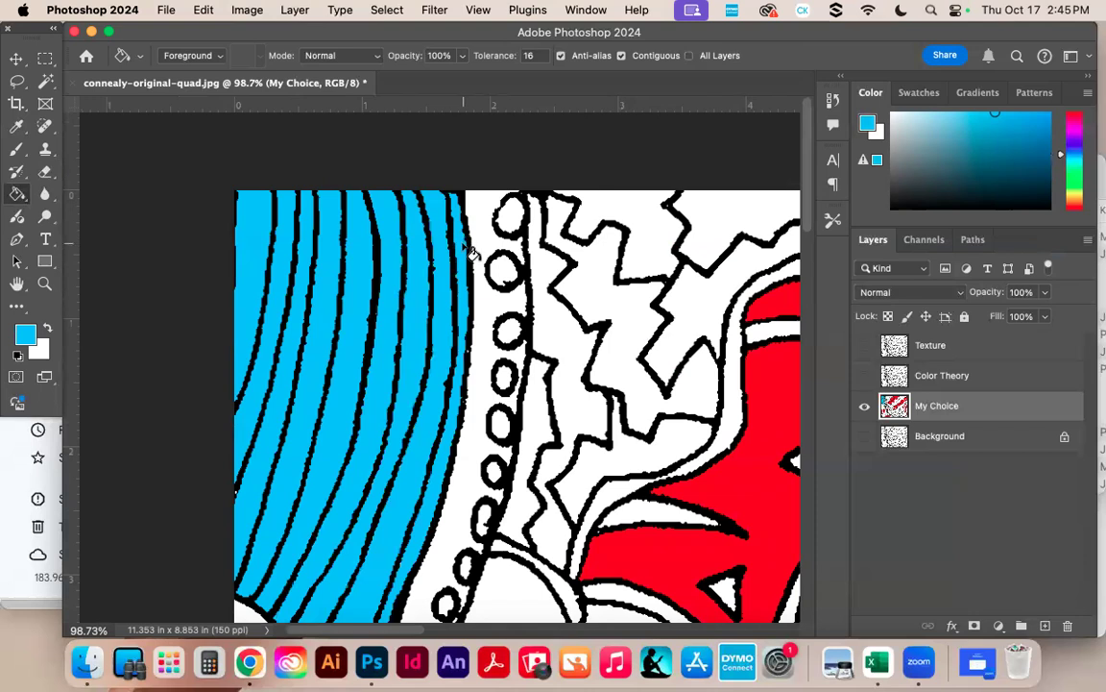
Undo the last eight stripe fills in the upper-left arch, keeping only the leftmost stripe blue.
key("super+z")
key("super+z")
key("super+z")
key("super+z")
key("super+z")
key("super+z")
key("super+z")
key("super+z")
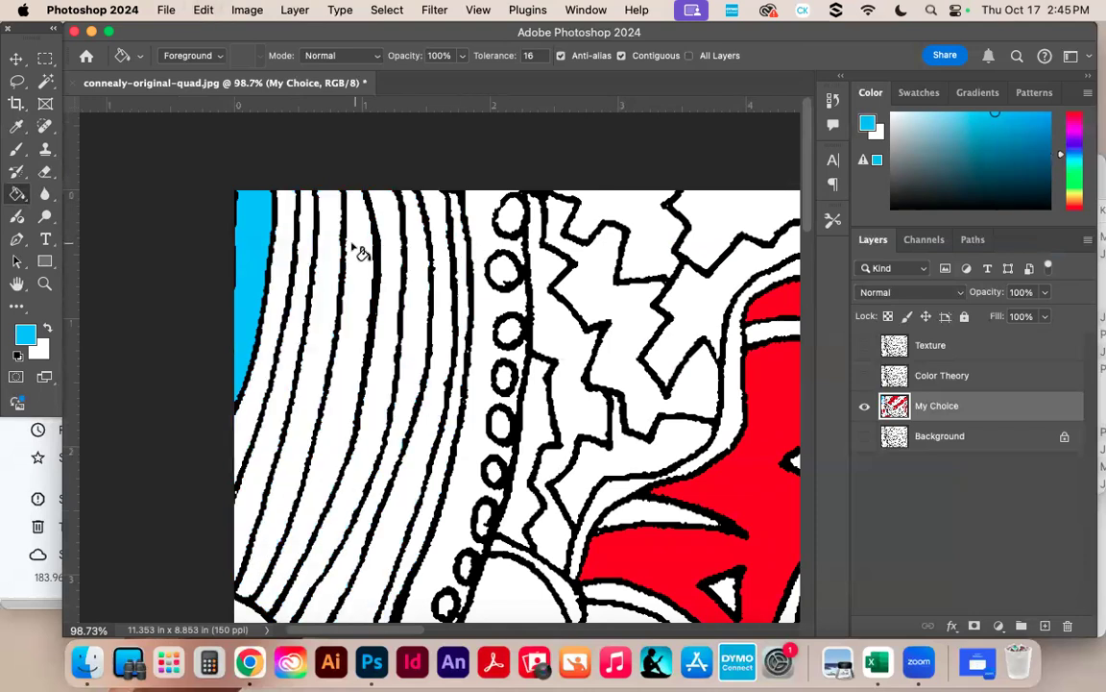
Fill every other stripe of the upper-left arch with light blue, starting from the third stripe.
left_click(308, 207)
left_click(336, 212)
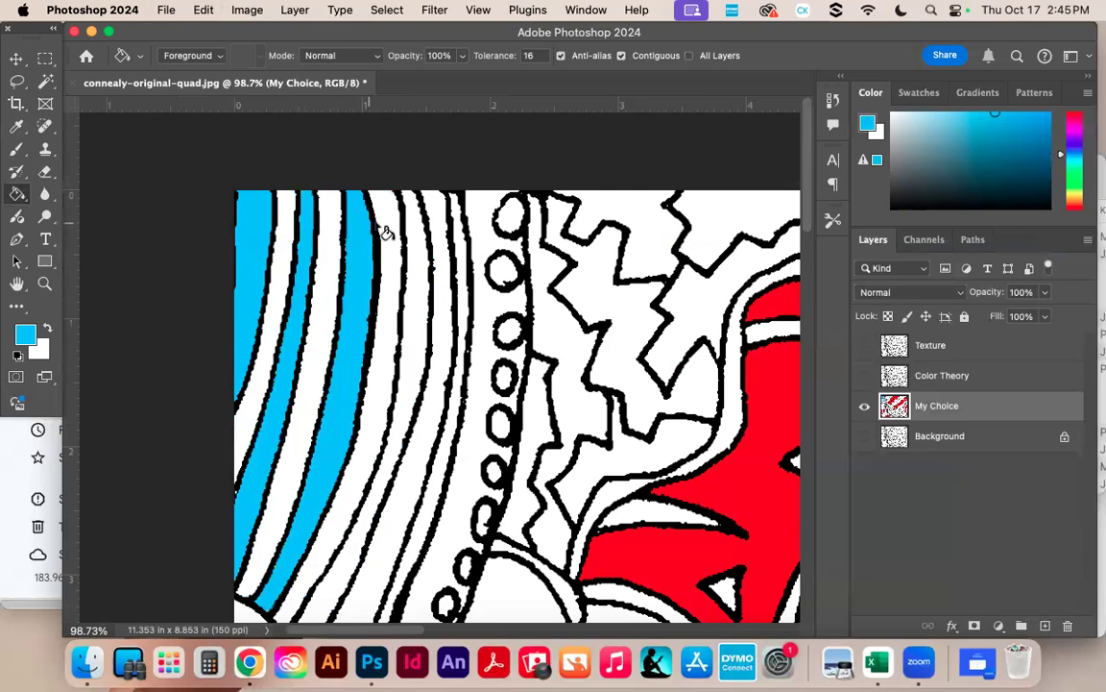
left_click(398, 216)
left_click(447, 231)
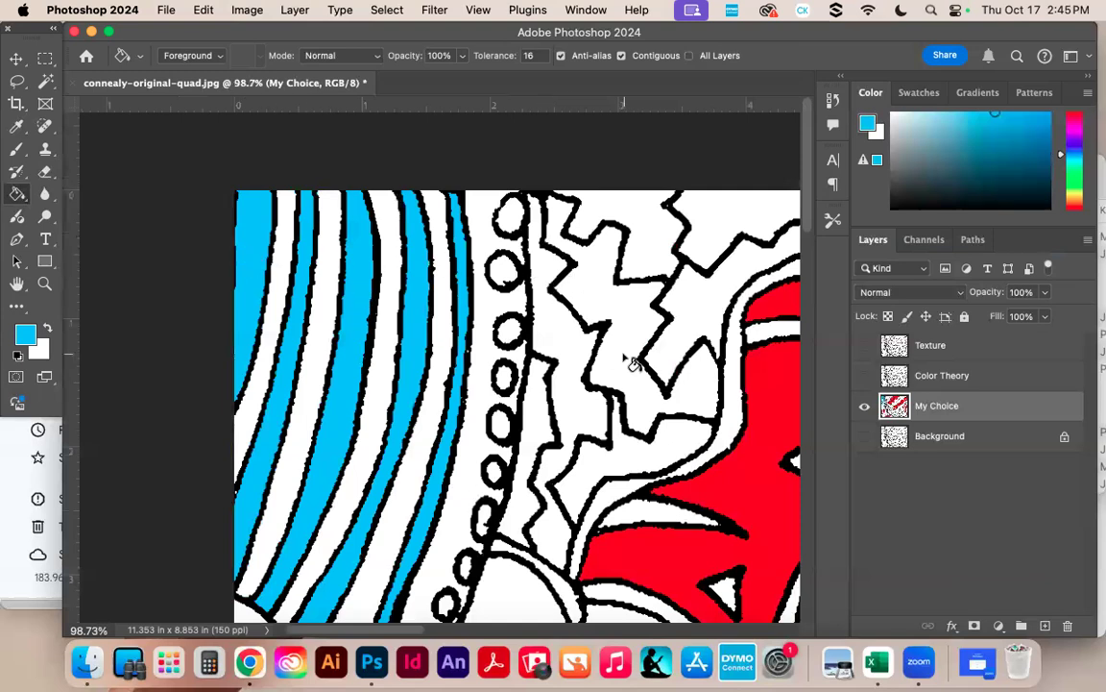
Fill alternating bands of the large striped arch at the drawing's lower edge with light blue, starting from its outermost band.
key("super+0")
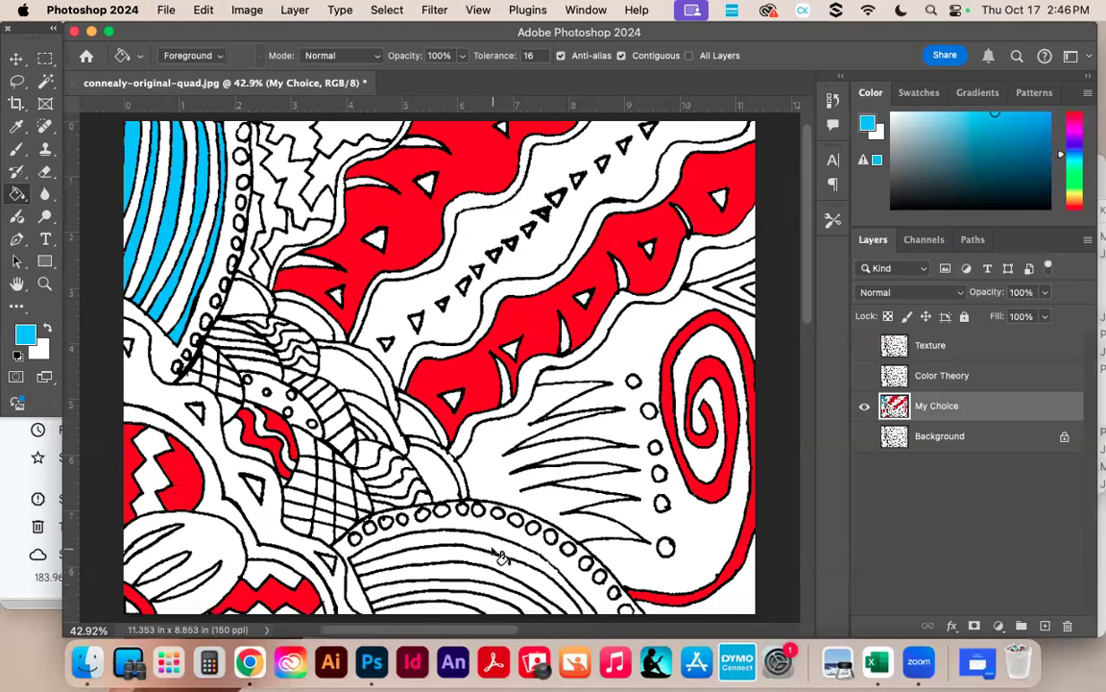
scroll(499, 556, "down", 3)
scroll(499, 556, "left", 3)
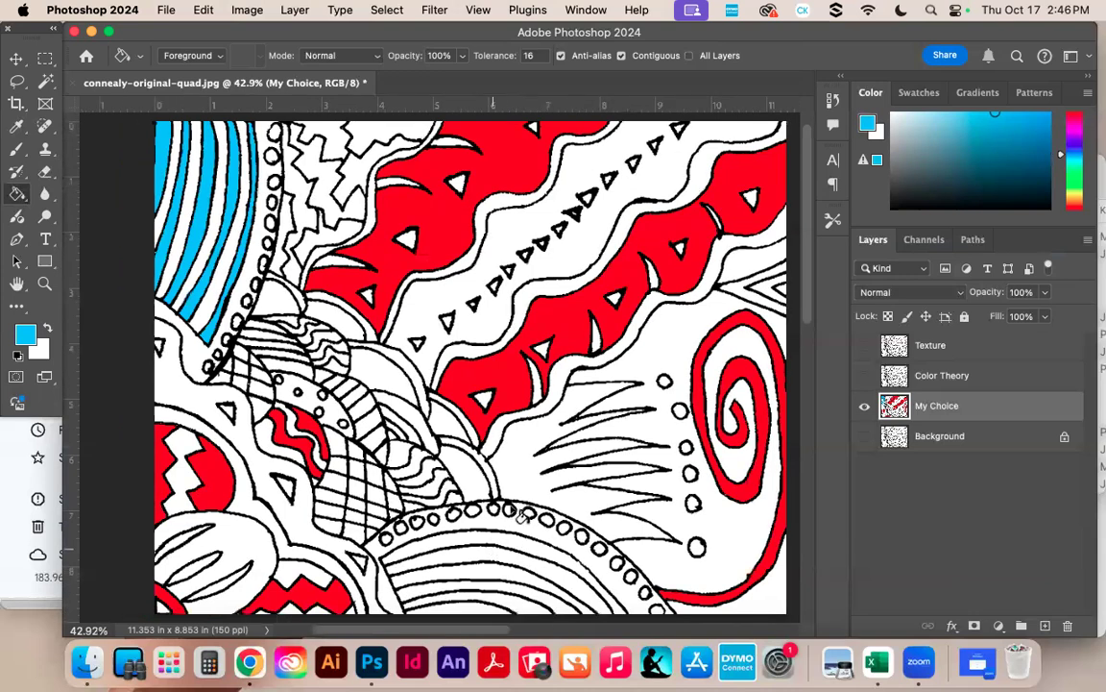
left_click(523, 492)
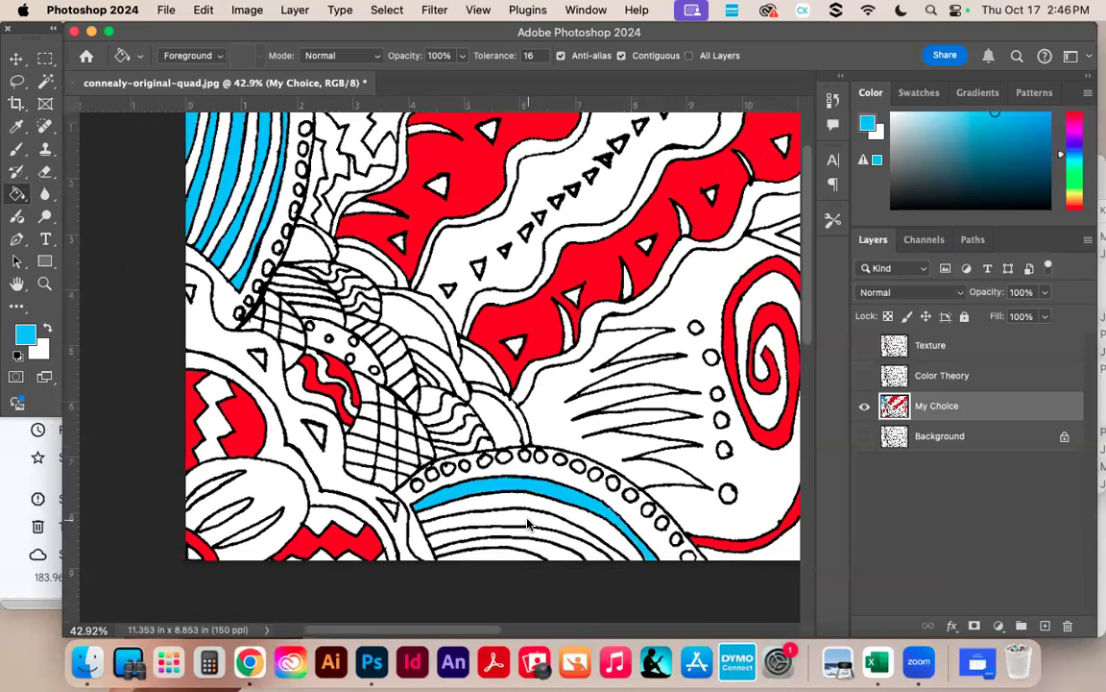
left_click(527, 520)
left_click(539, 547)
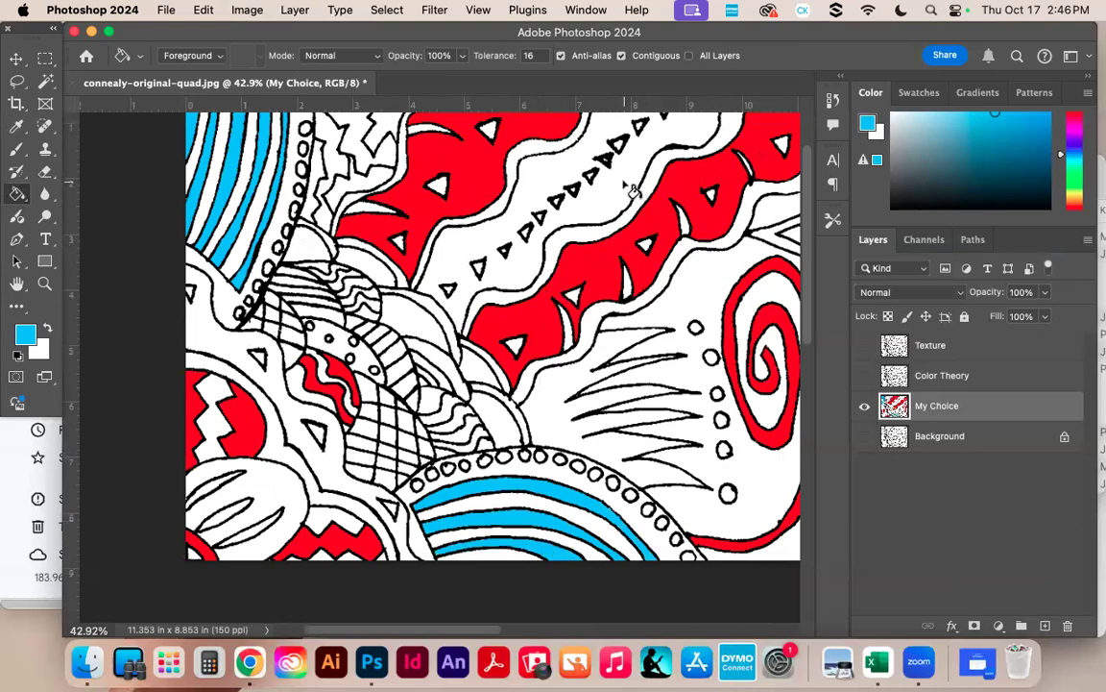
Fill the two narrow wavy strips between the red bands and the lower-left oval with light blue.
left_click(494, 144)
left_click(593, 171)
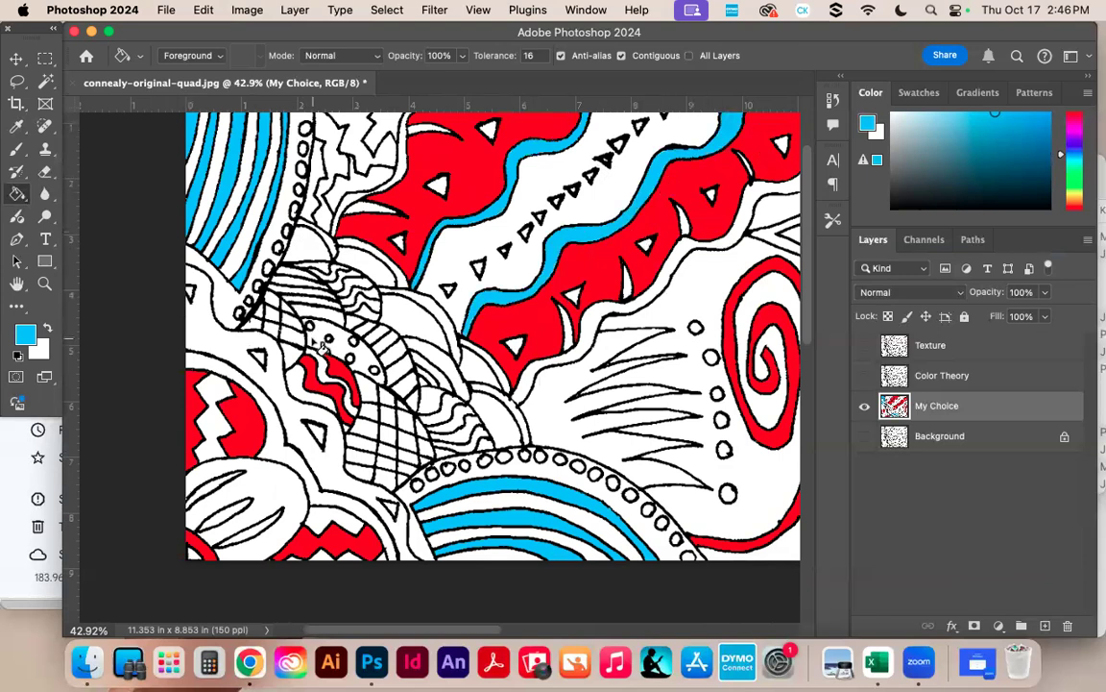
left_click(250, 492)
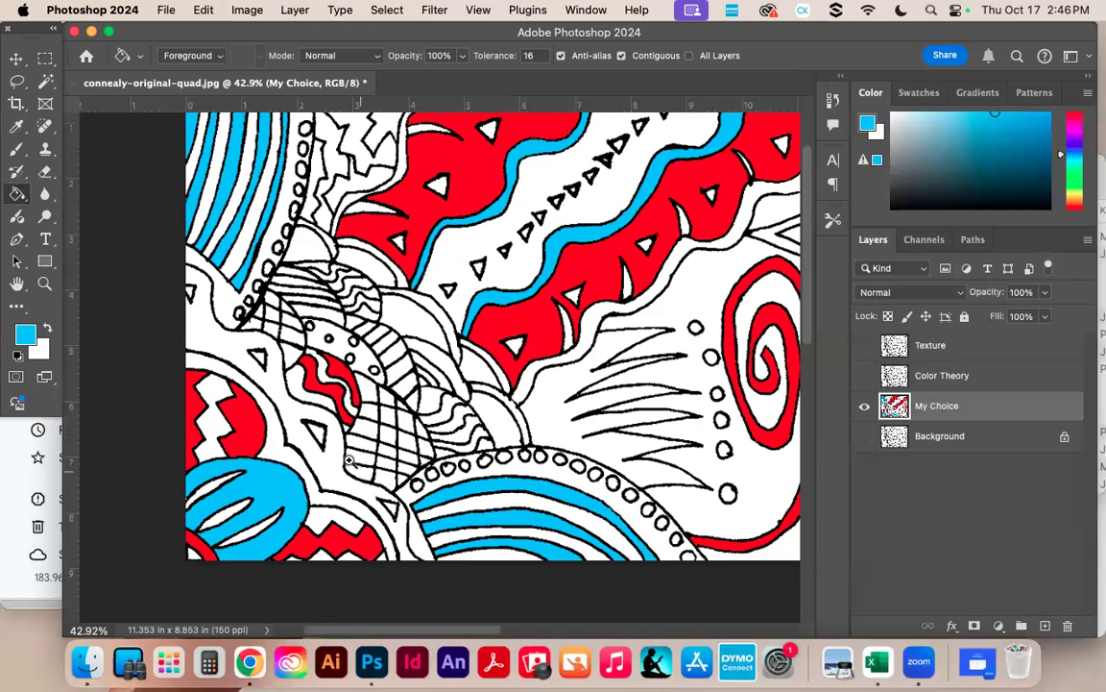
Fill alternating cells in the upper and right part of the grid-patterned shape above the large striped arch with light blue.
scroll(382, 440, "up", 2)
scroll(451, 440, "up", 5)
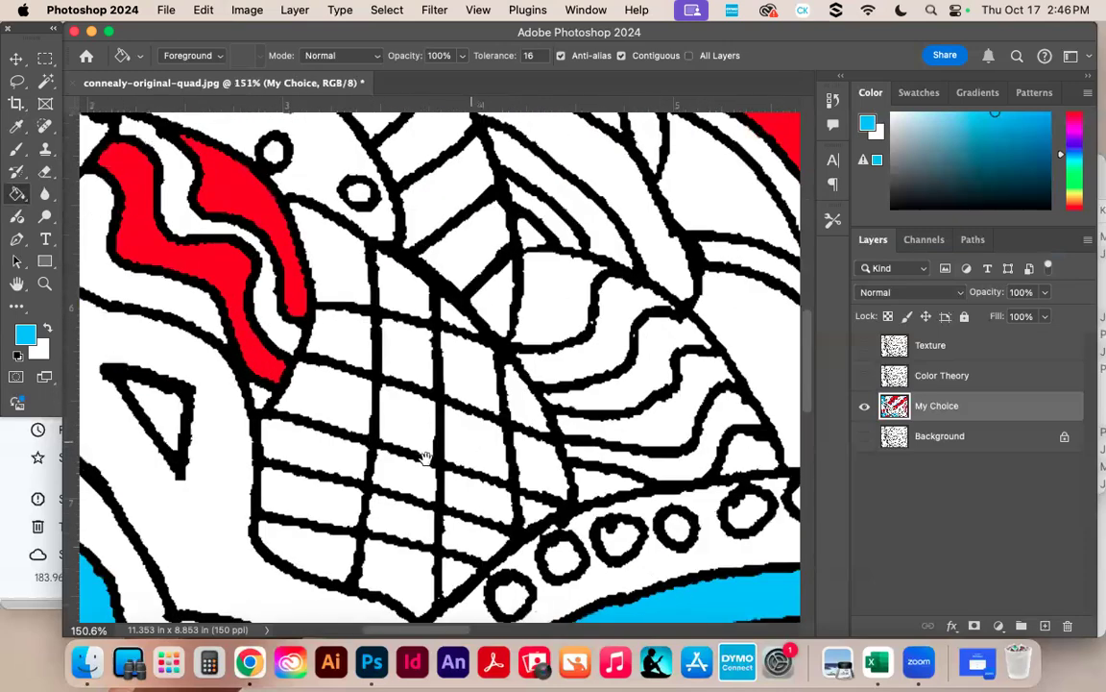
scroll(410, 407, "down", 3)
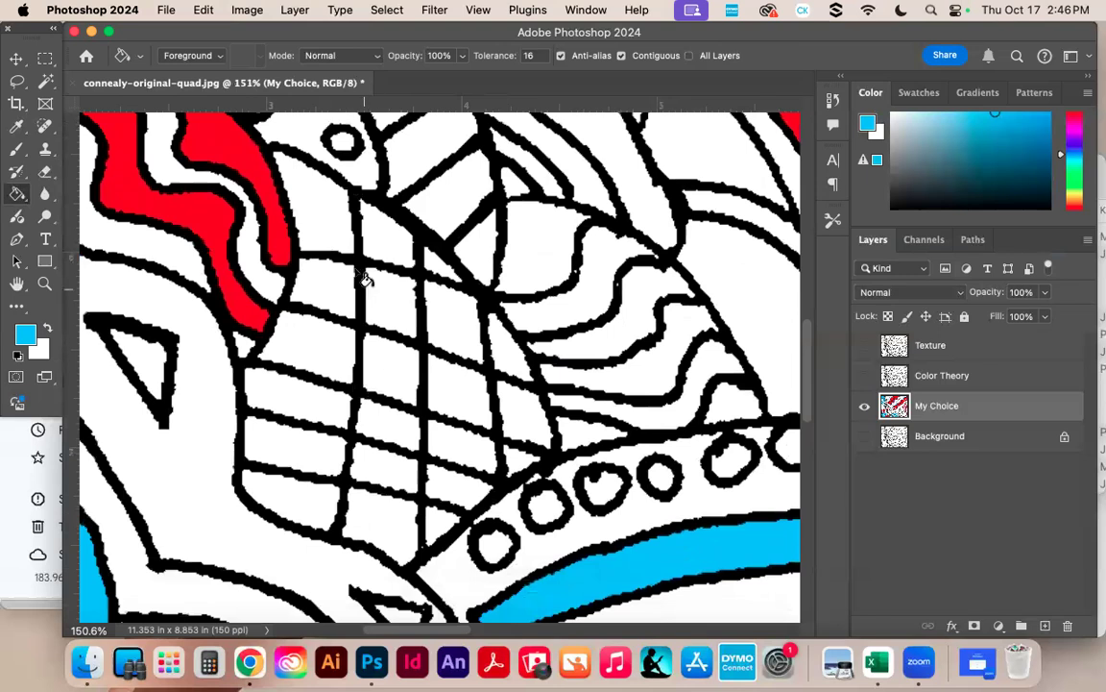
left_click(306, 197)
left_click(437, 271)
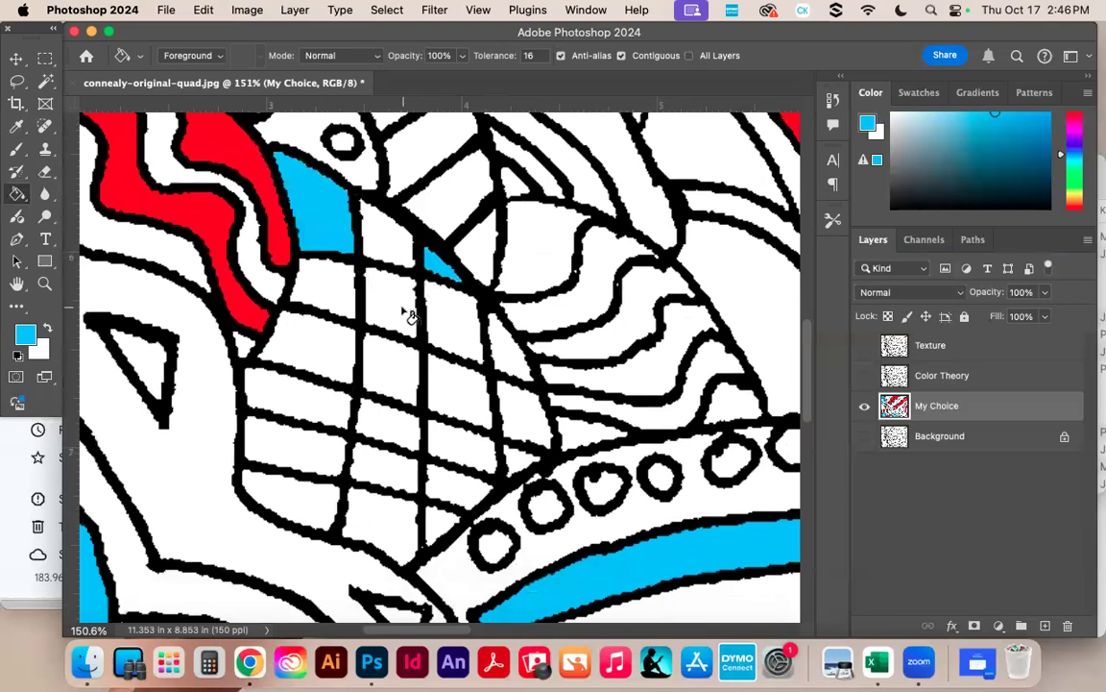
left_click(399, 305)
left_click(509, 354)
left_click(466, 399)
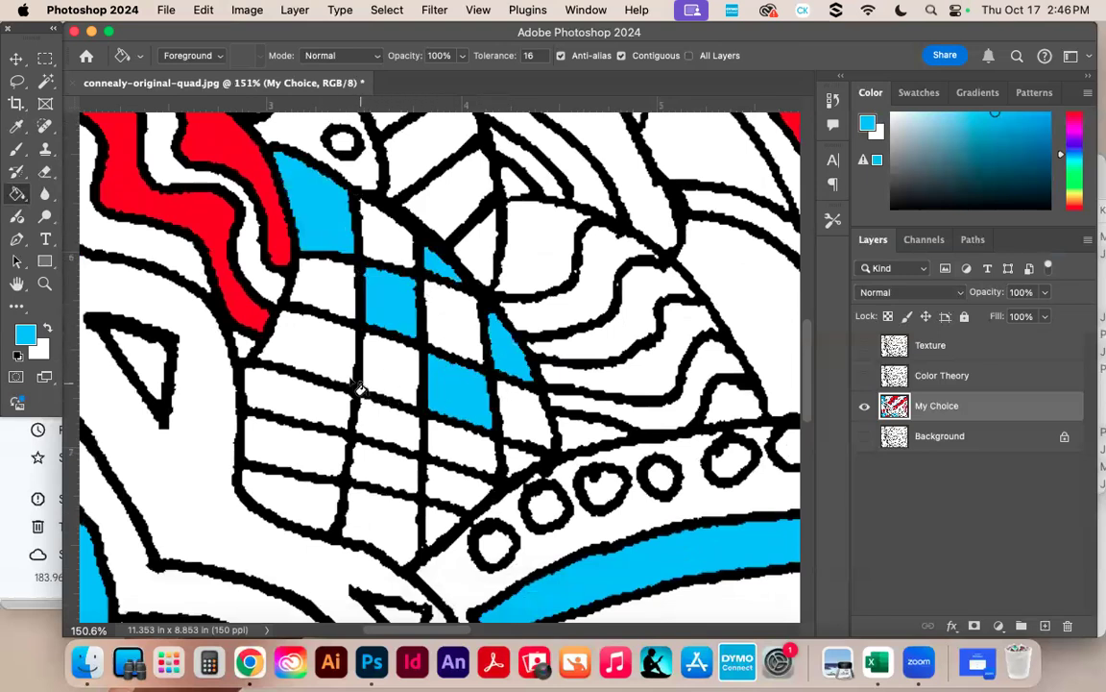
Continue the light blue checkerboard through the left and lower cells of the grid-patterned shape.
left_click(336, 370)
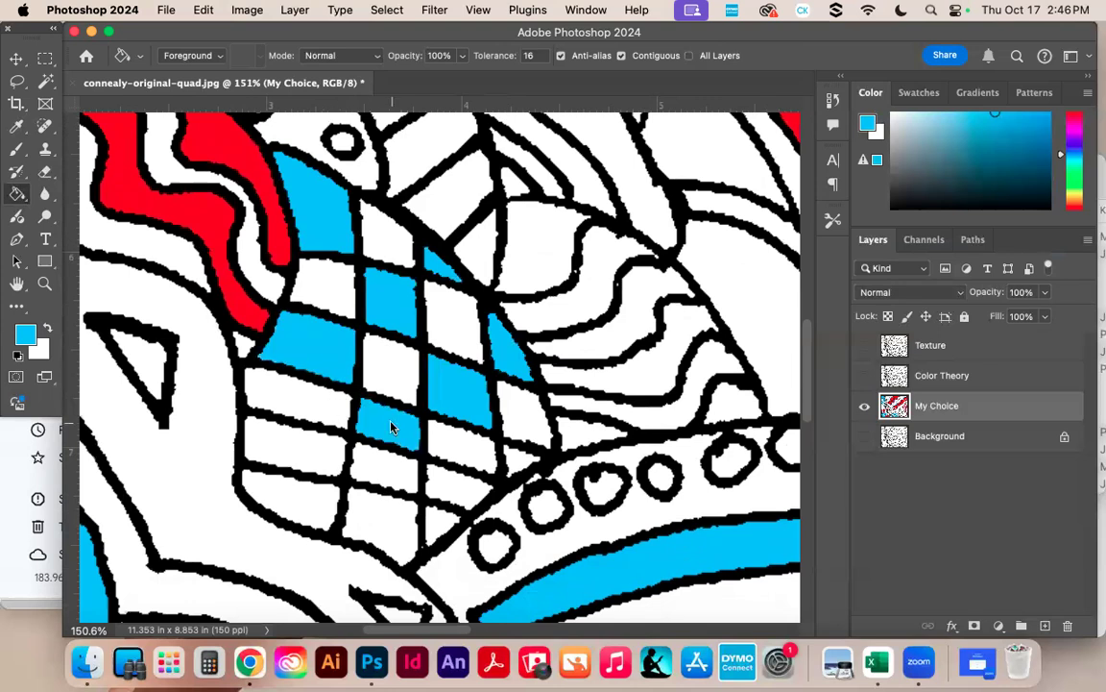
left_click(519, 457)
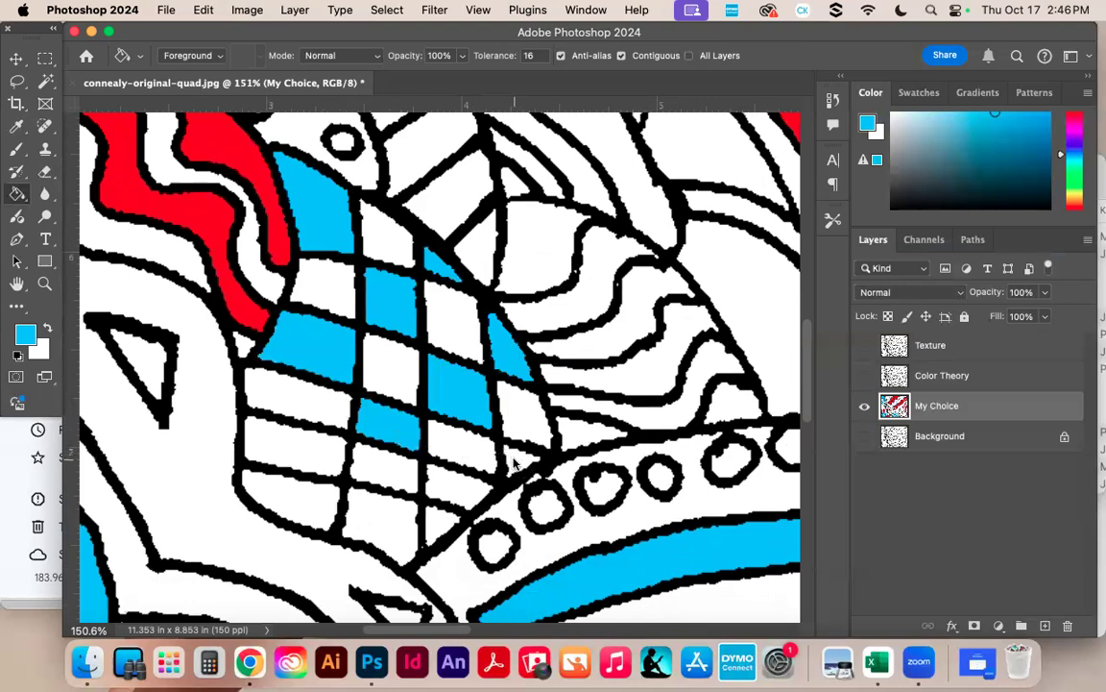
left_click(459, 497)
left_click(284, 446)
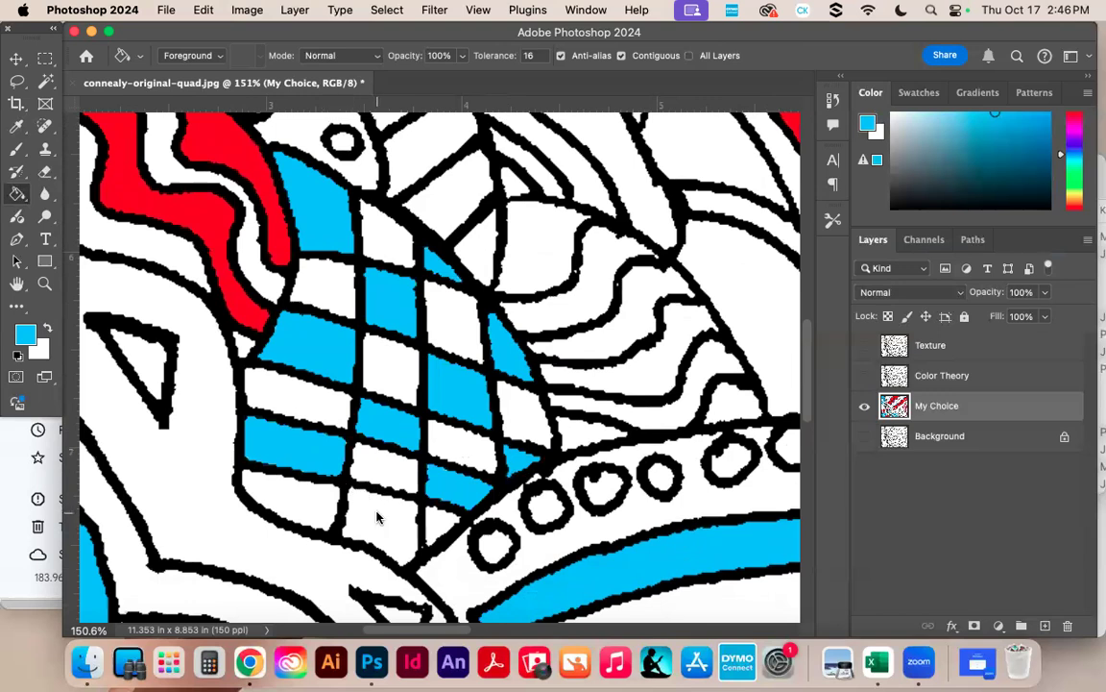
left_click(378, 519)
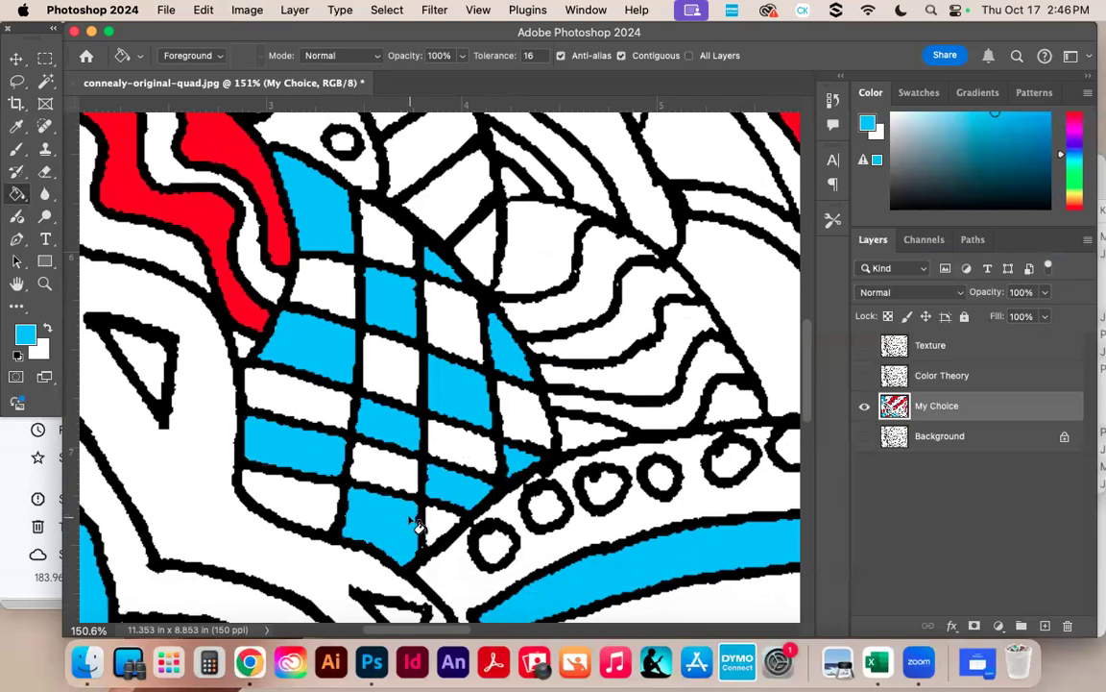
left_click(27, 334)
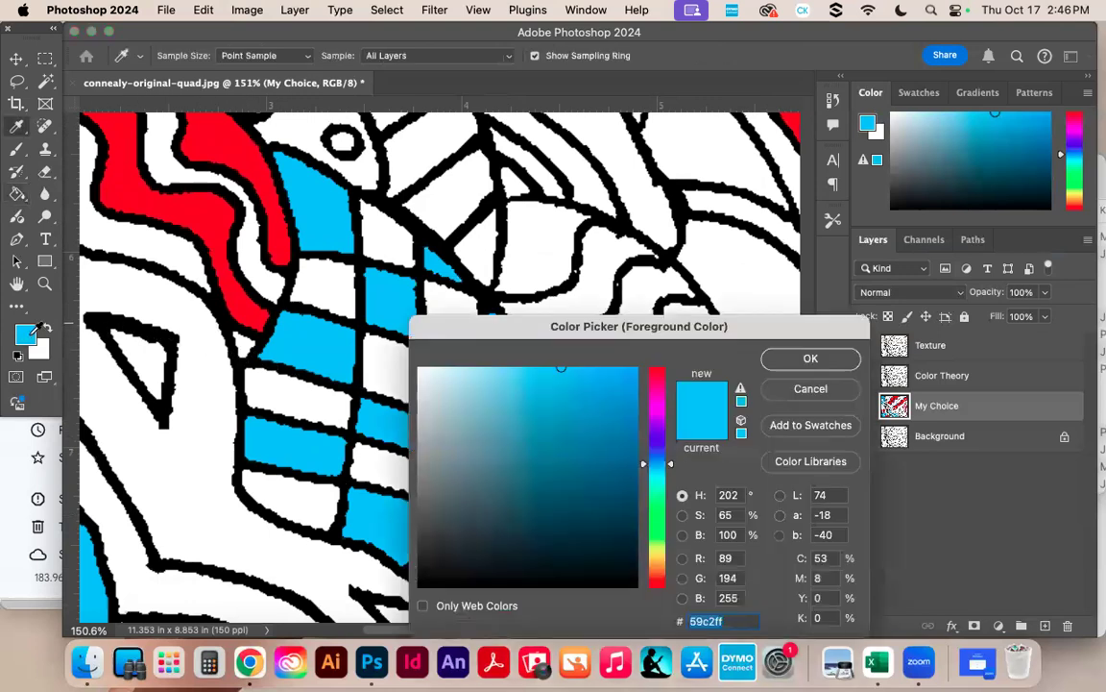
scroll(31, 334, "left", 3)
scroll(421, 228, "right", 6)
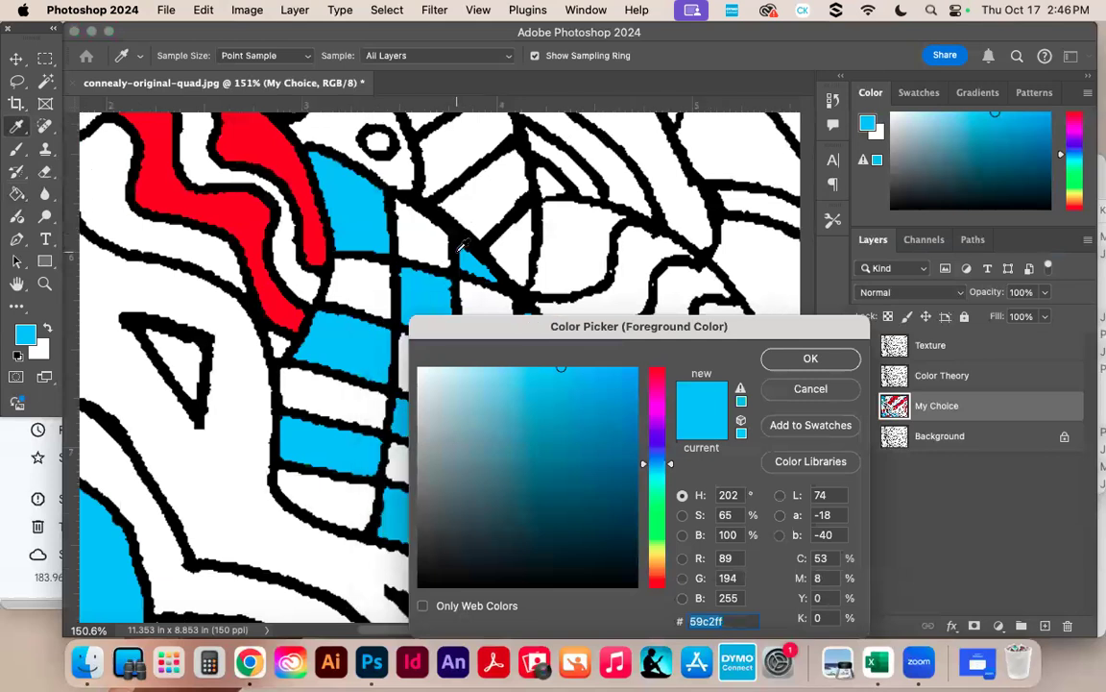
left_click(831, 392)
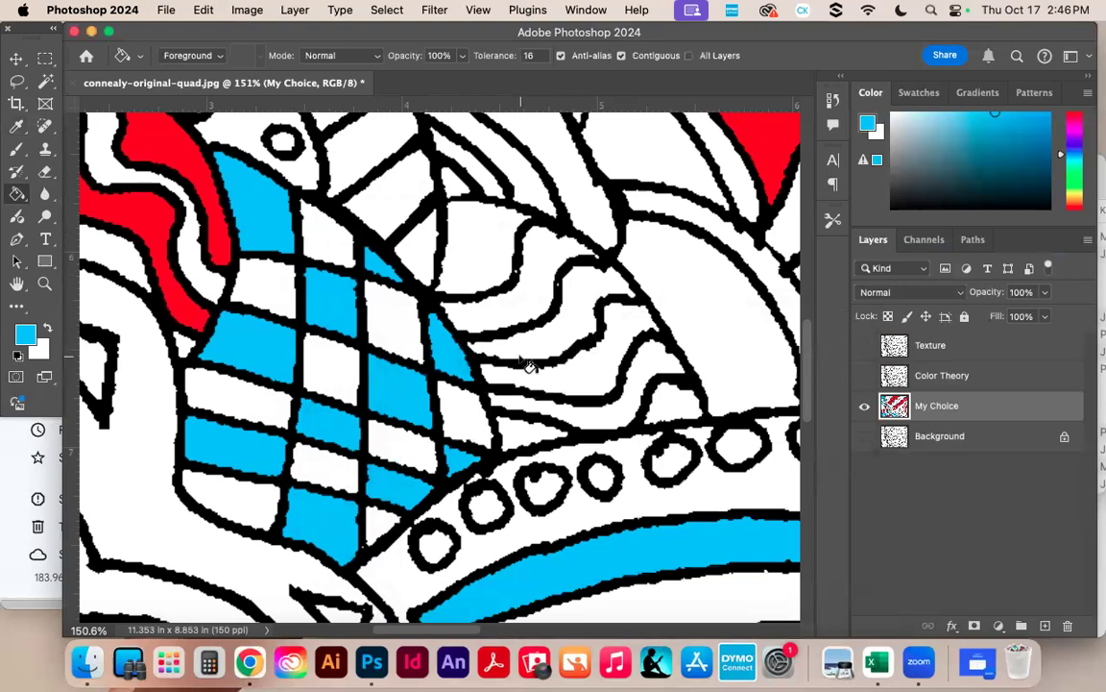
Try a light blue fill on the white center cell between the blue cells of the checkered shape, and undo it.
left_click(326, 371)
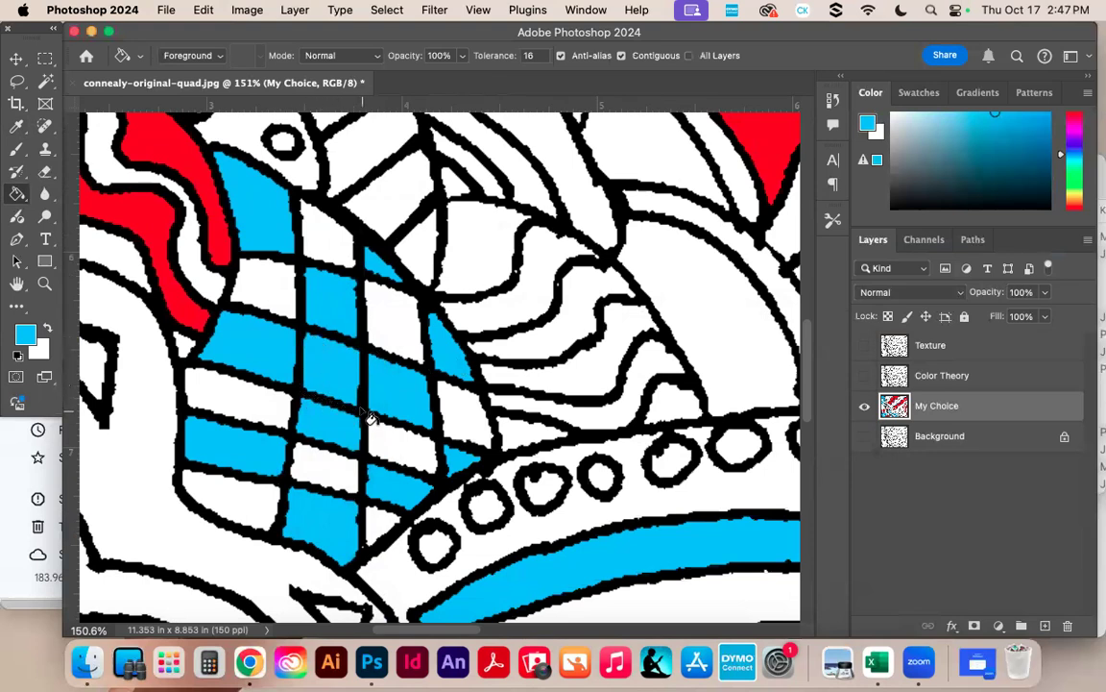
scroll(360, 370, "left", 5)
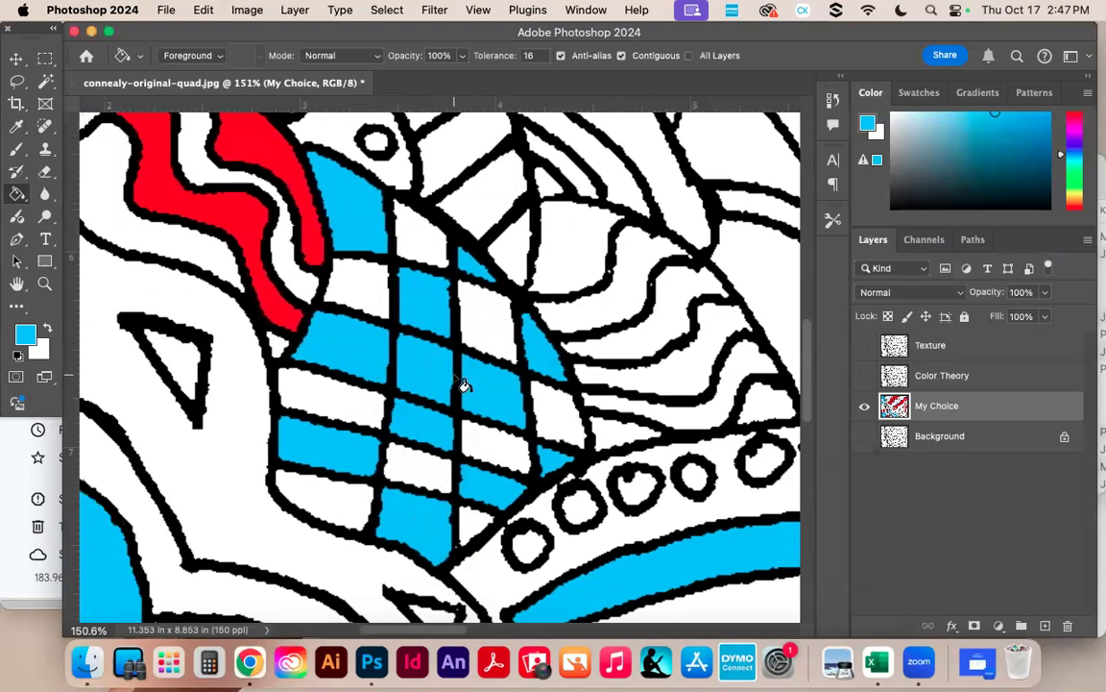
key("super+z")
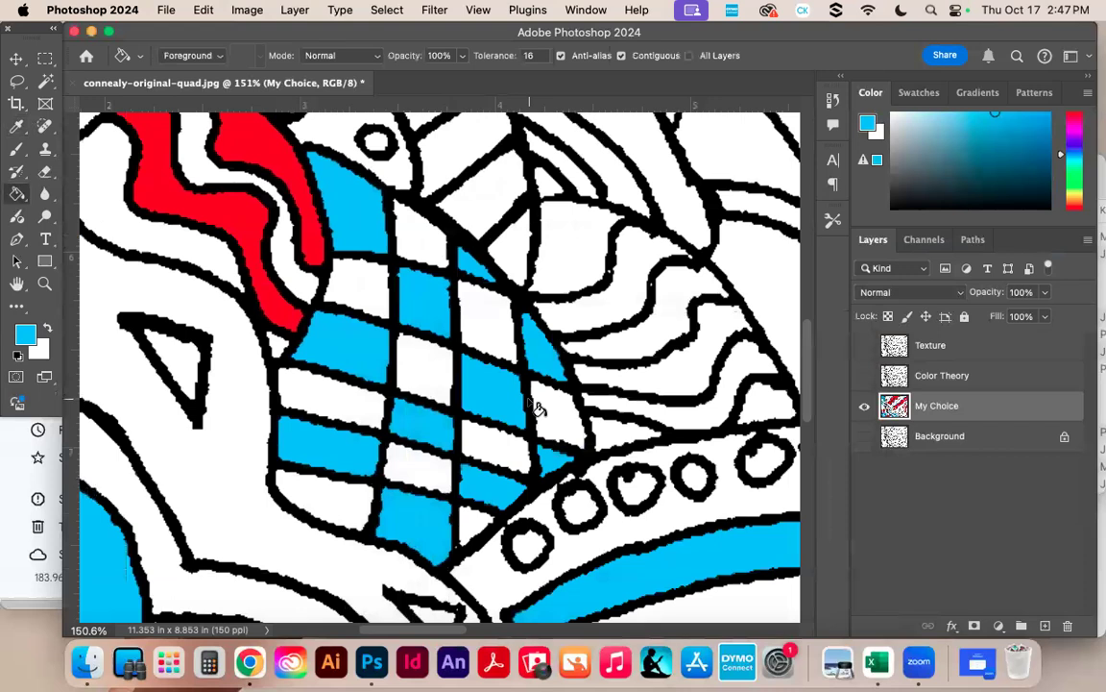
Fill the black outline of the checkered shape with light blue, check the whole drawing, and undo the fill.
left_click(484, 254)
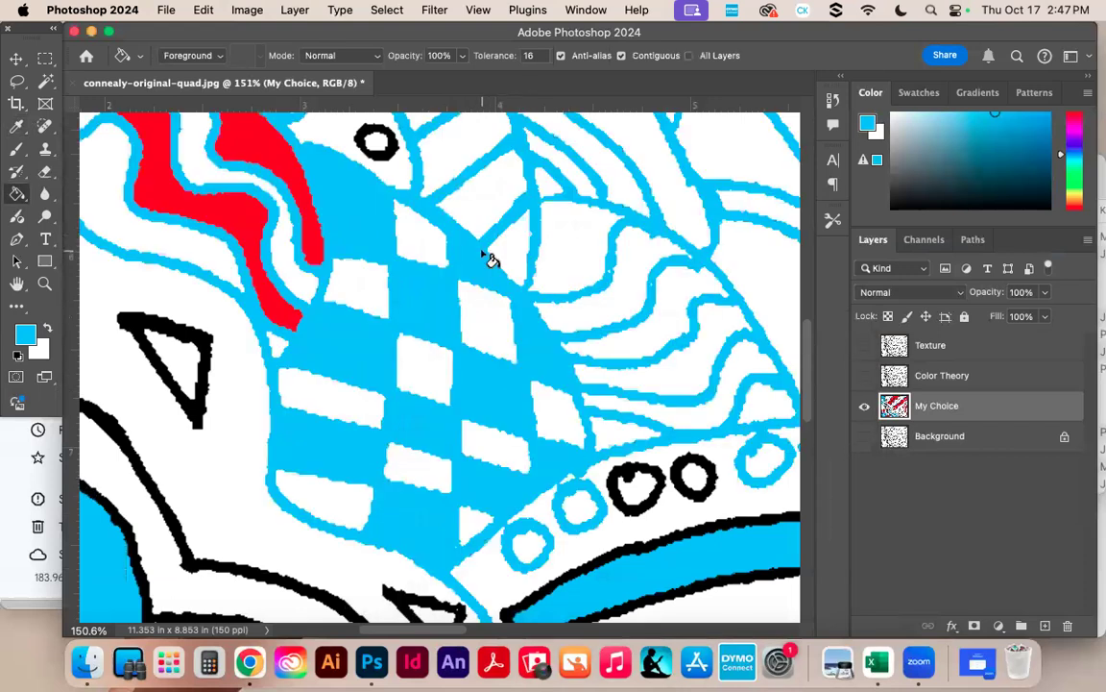
key("super+0")
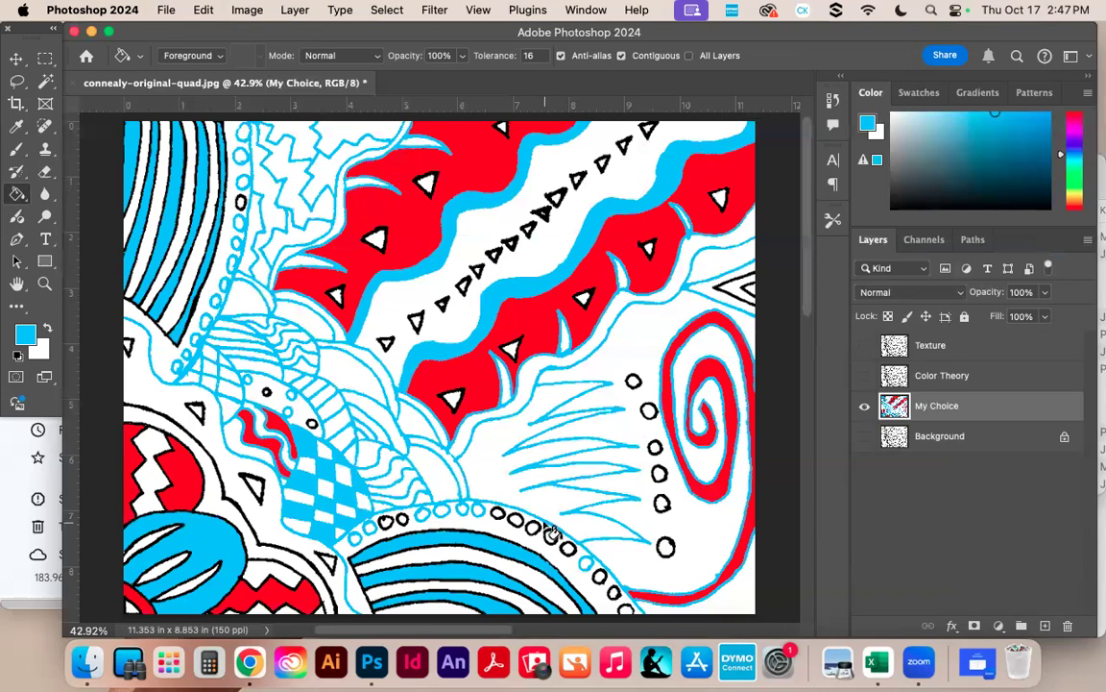
key("super+z")
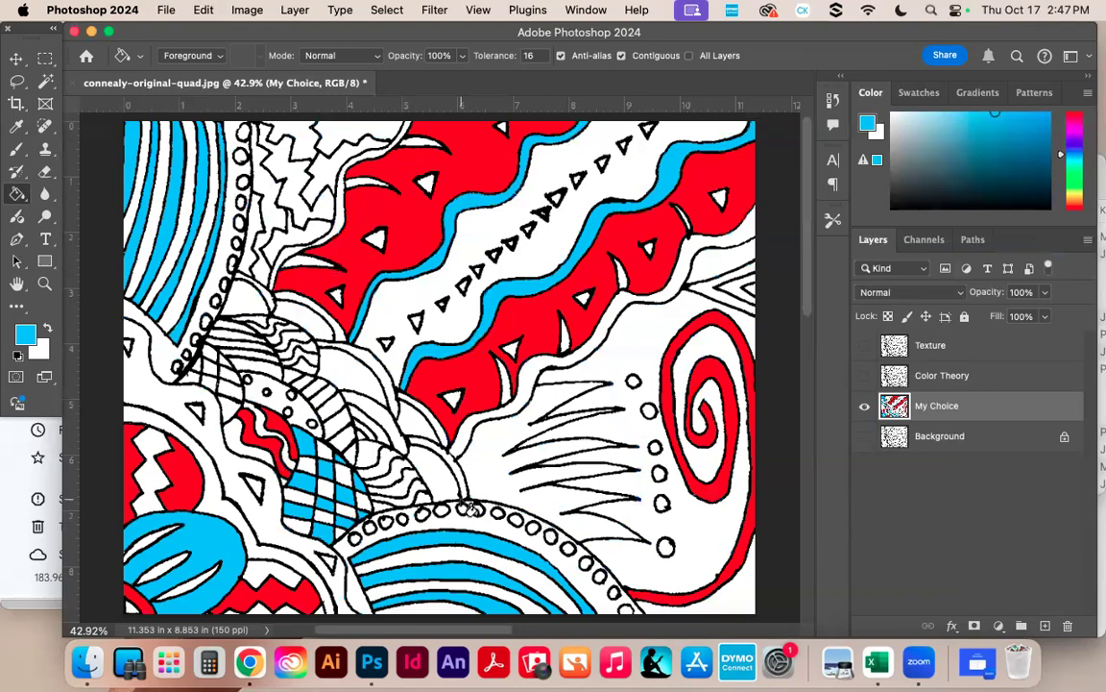
Set the foreground color to black (000000) and fill three upper white cells of the checkered shape with it.
scroll(307, 511, "up", 2)
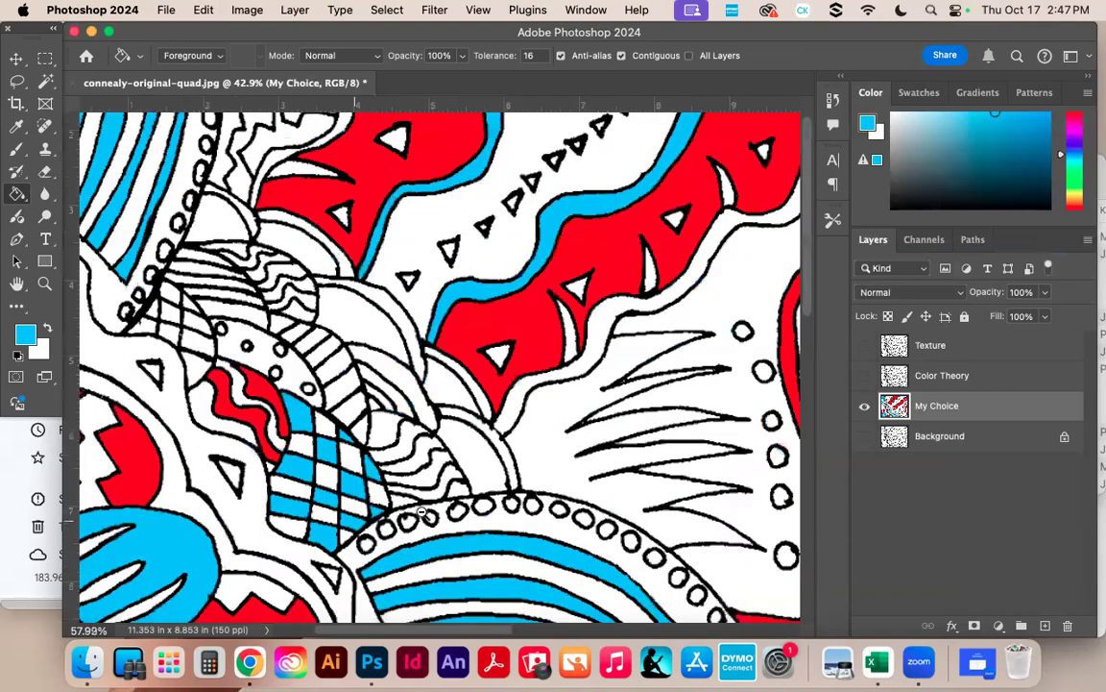
scroll(423, 512, "up", 5)
scroll(407, 462, "down", 4)
left_click_drag(353, 472, 388, 404)
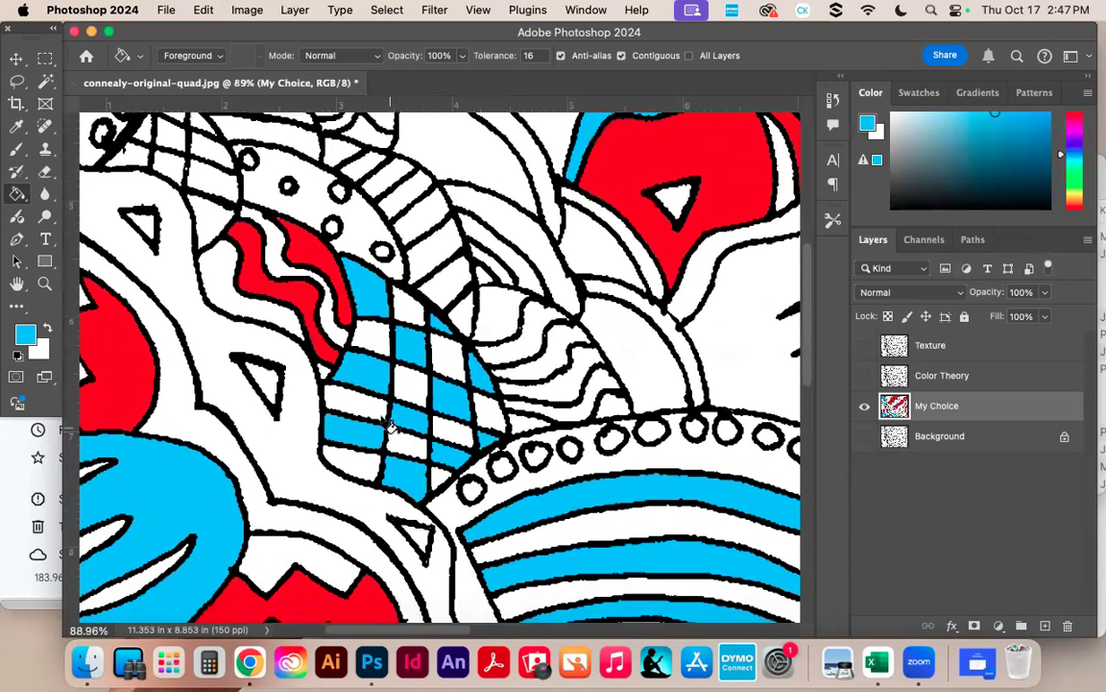
left_click(22, 341)
type("000000")
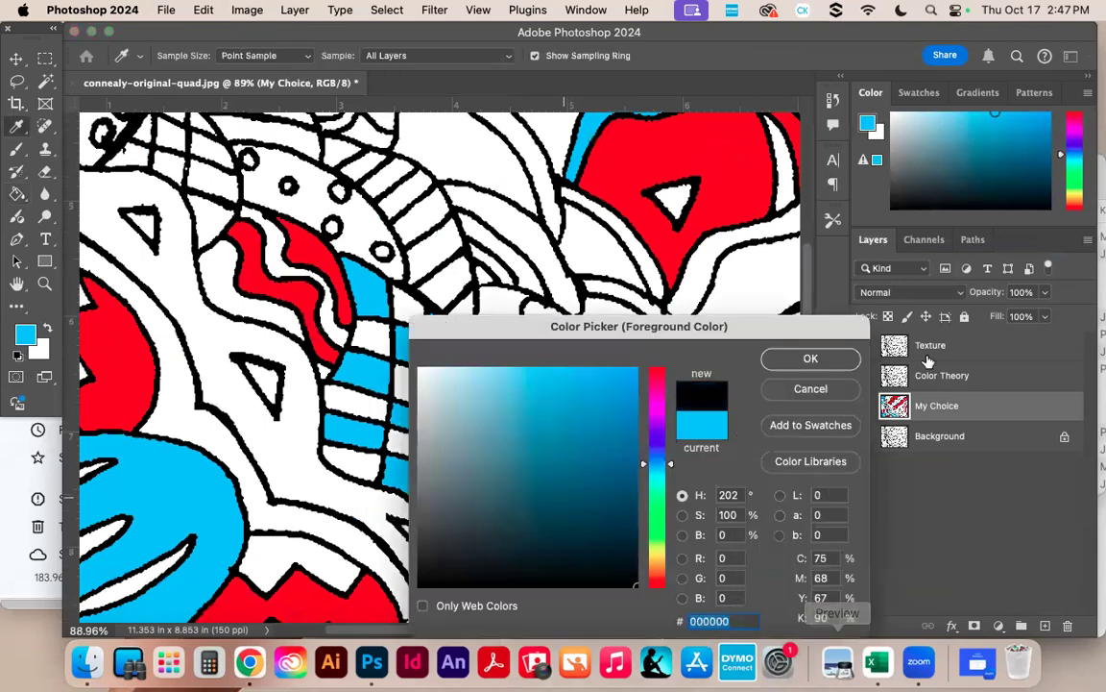
left_click(813, 358)
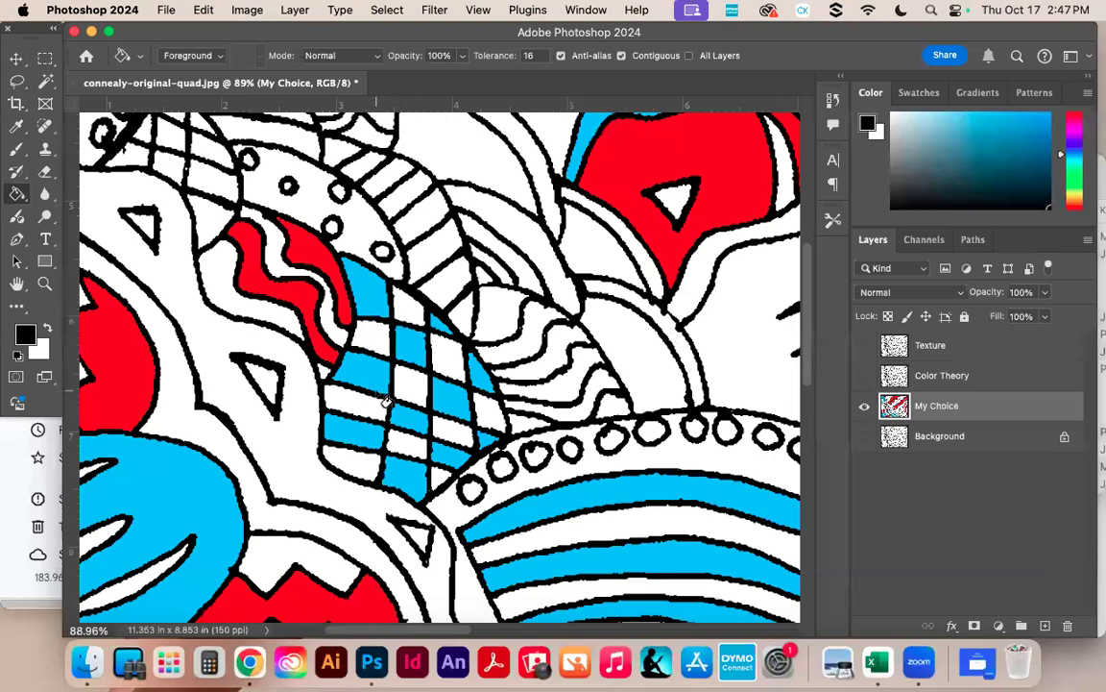
left_click(413, 305)
left_click(378, 338)
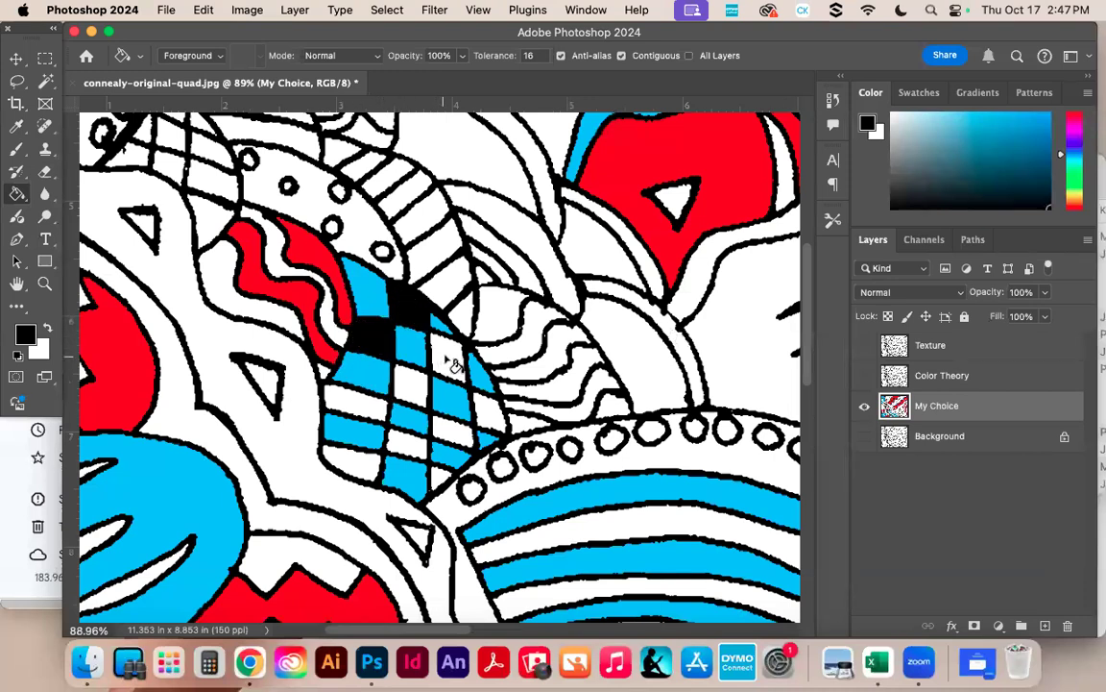
left_click(447, 354)
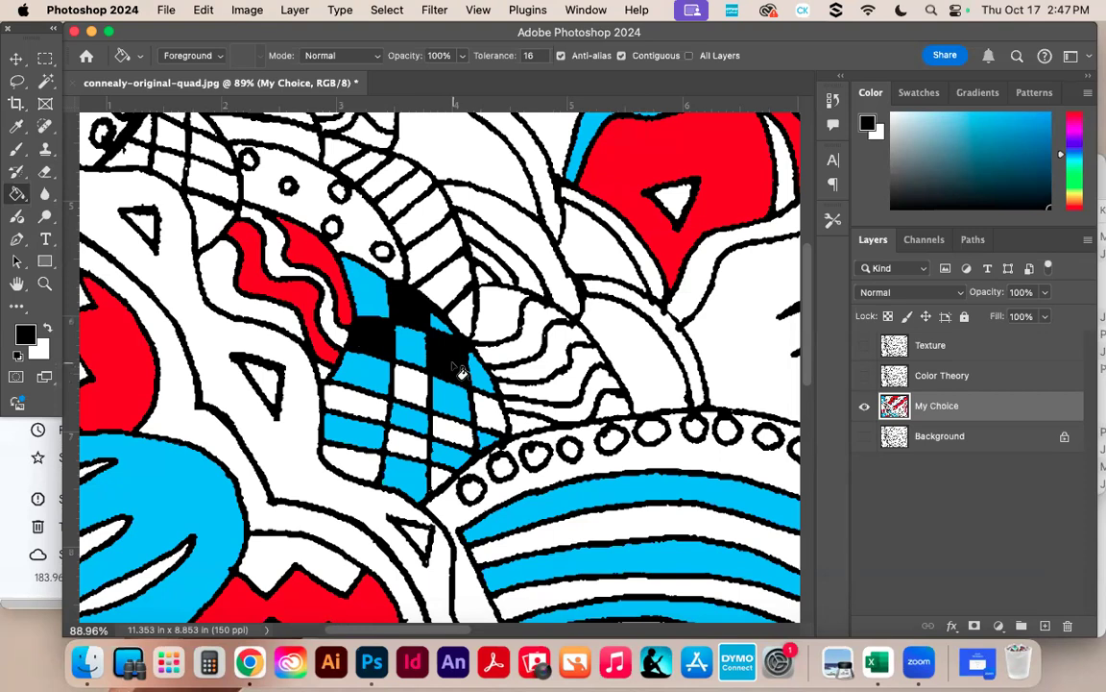
left_click(449, 359)
Sample the drawing's red and try to recolor a black-filled cell of the checkered shape with it.
left_click(630, 156, "alt")
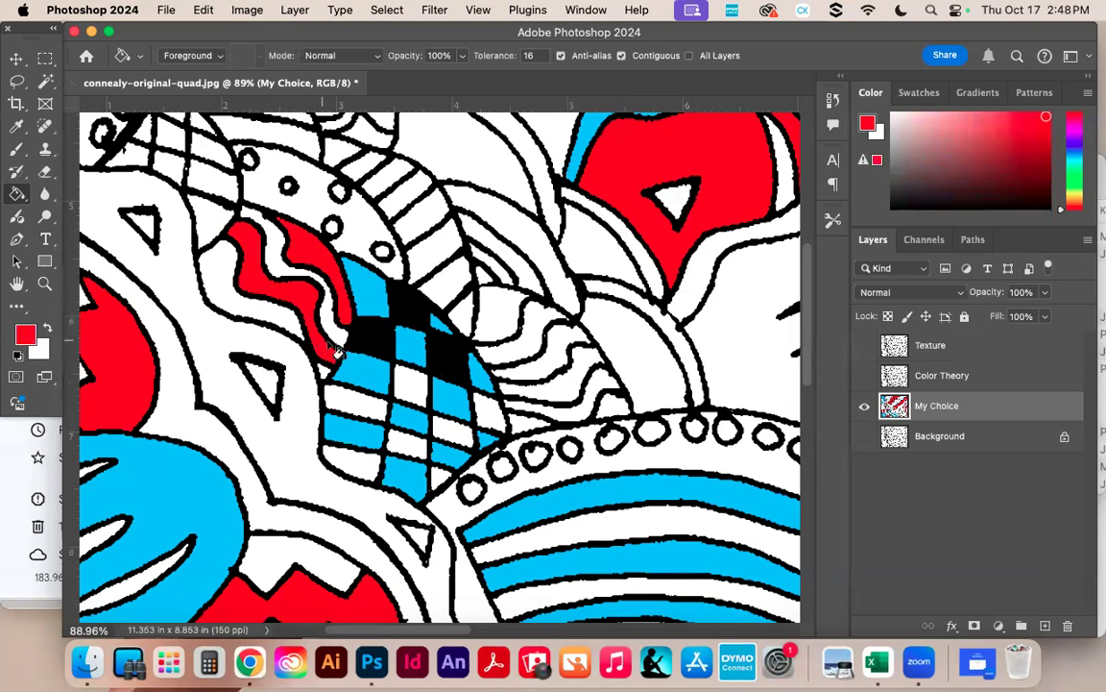
scroll(403, 336, "left", 5)
scroll(437, 345, "right", 7)
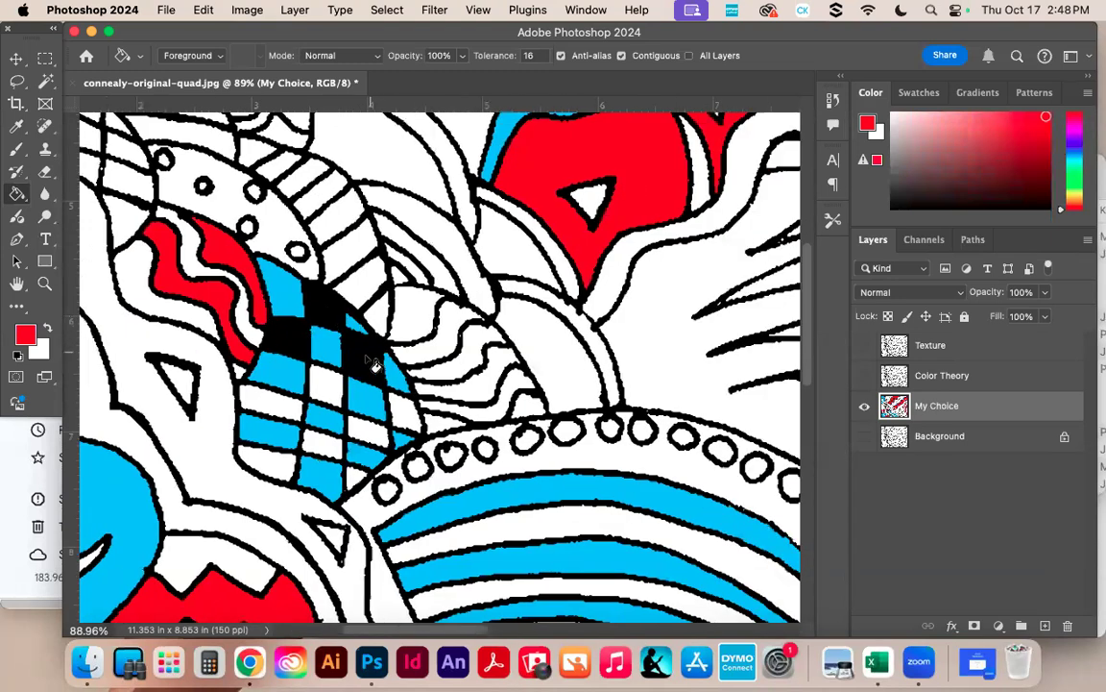
left_click(300, 342)
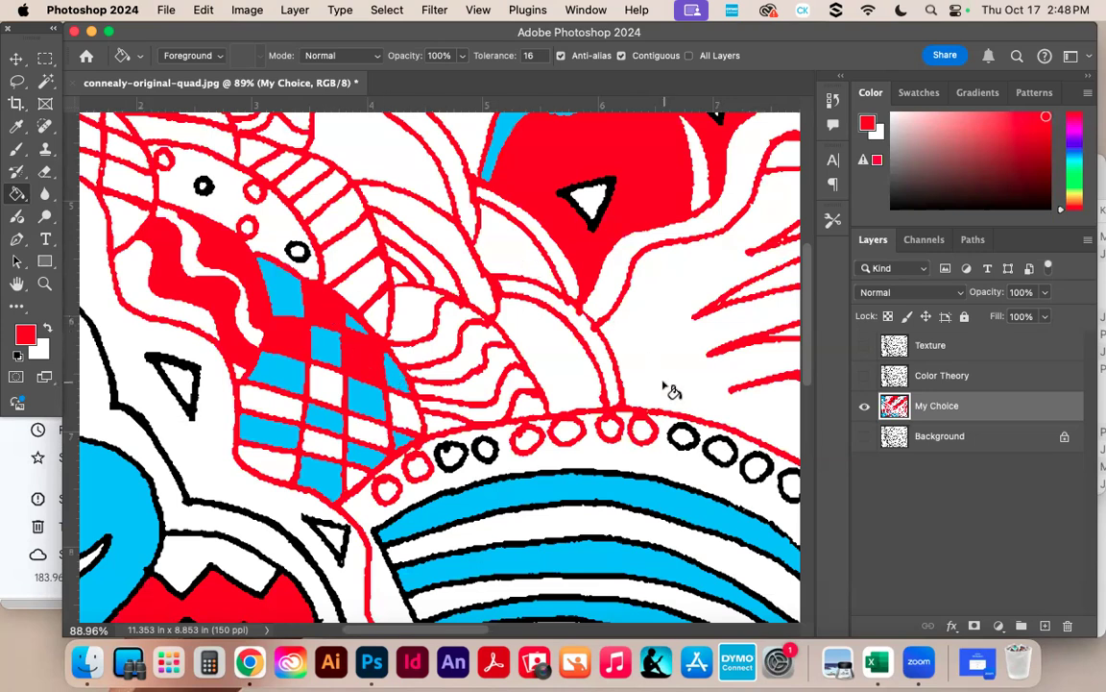
Undo the red and black fills, and try a red fill on the checkered shape's top white cell before undoing it.
key("super+z")
key("super+z")
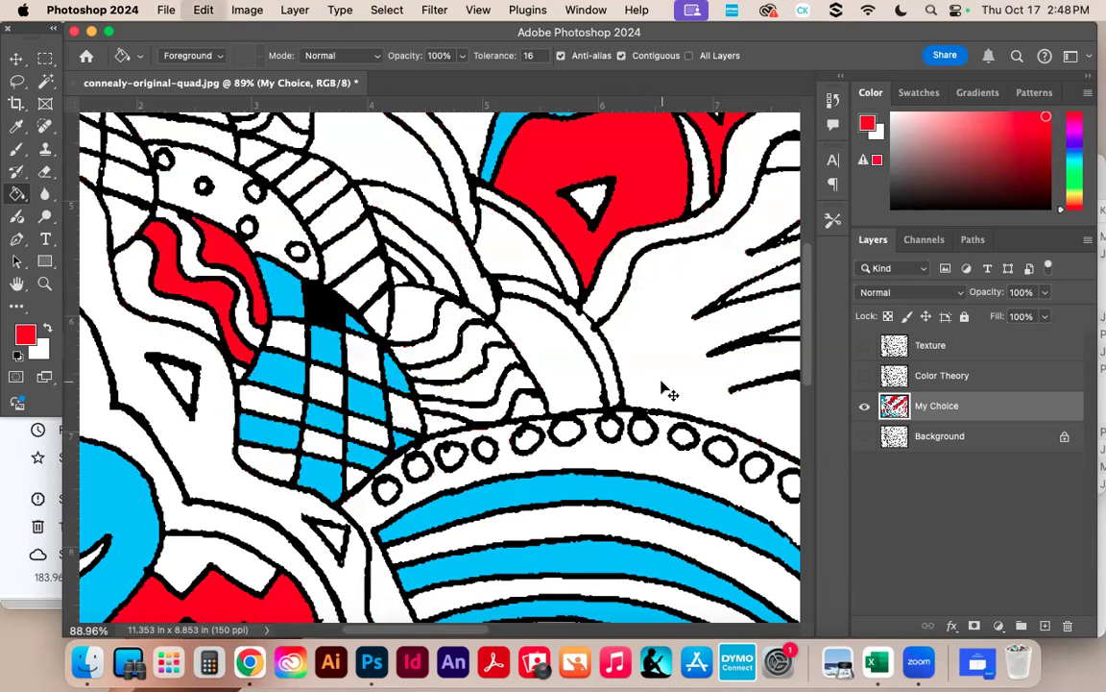
key("super+z")
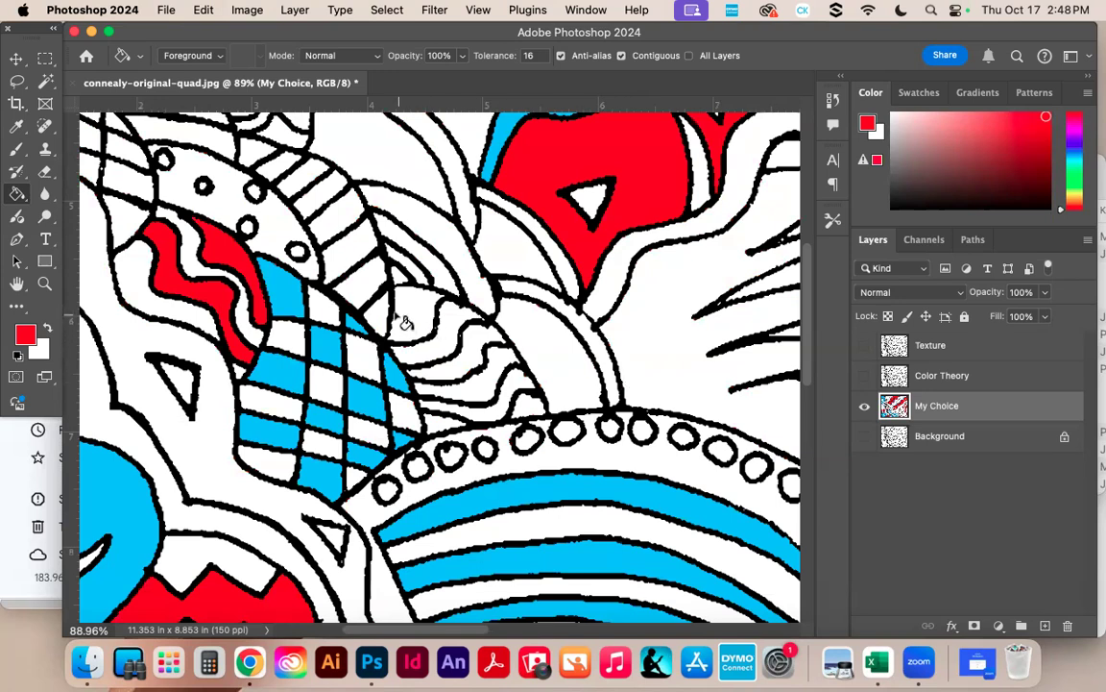
left_click(329, 315)
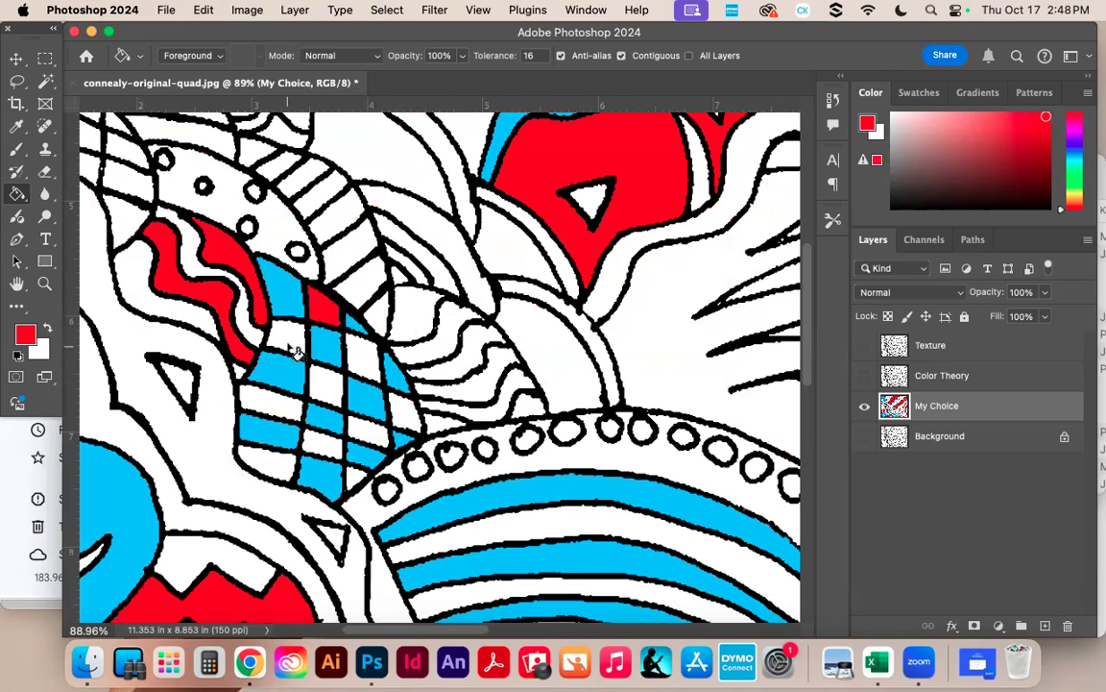
key("super+z")
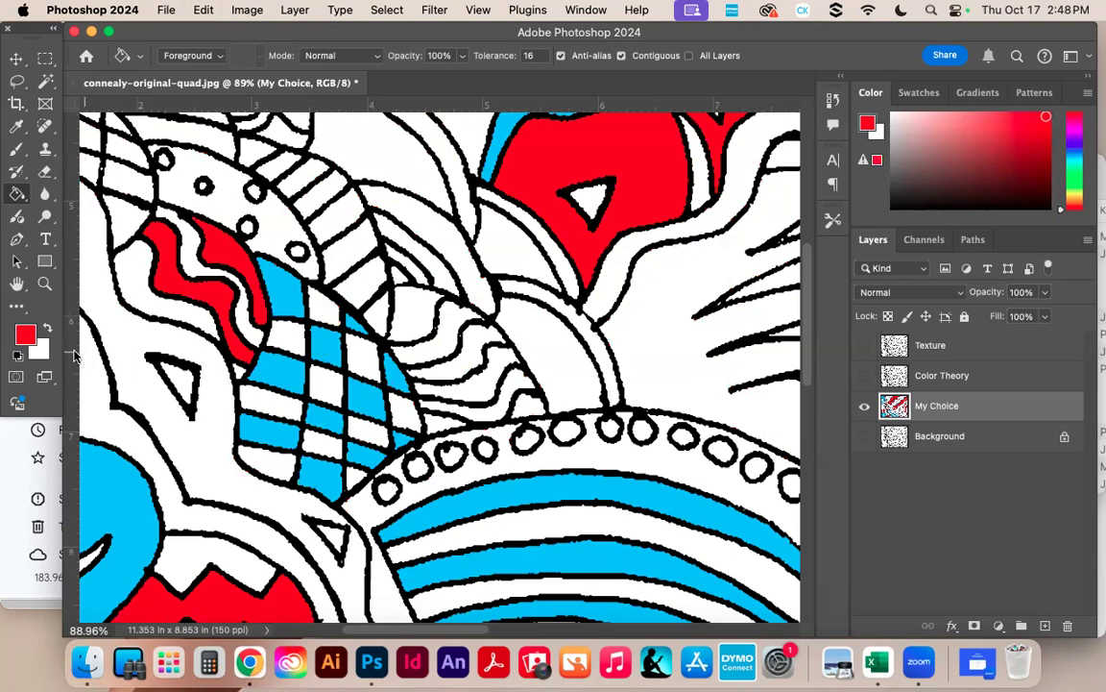
Set the foreground color to dark gray (434343) and fill the upper and center white cells of the checkered shape.
left_click(25, 333)
left_click_drag(459, 499, 401, 529)
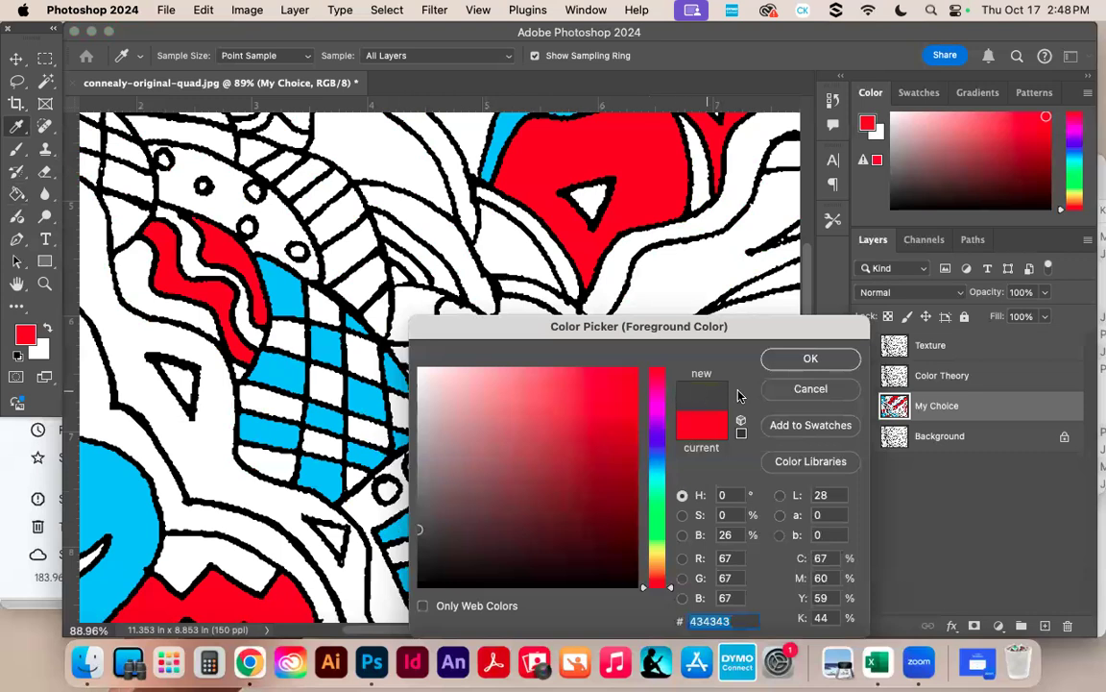
left_click(811, 359)
key("g")
left_click(322, 308)
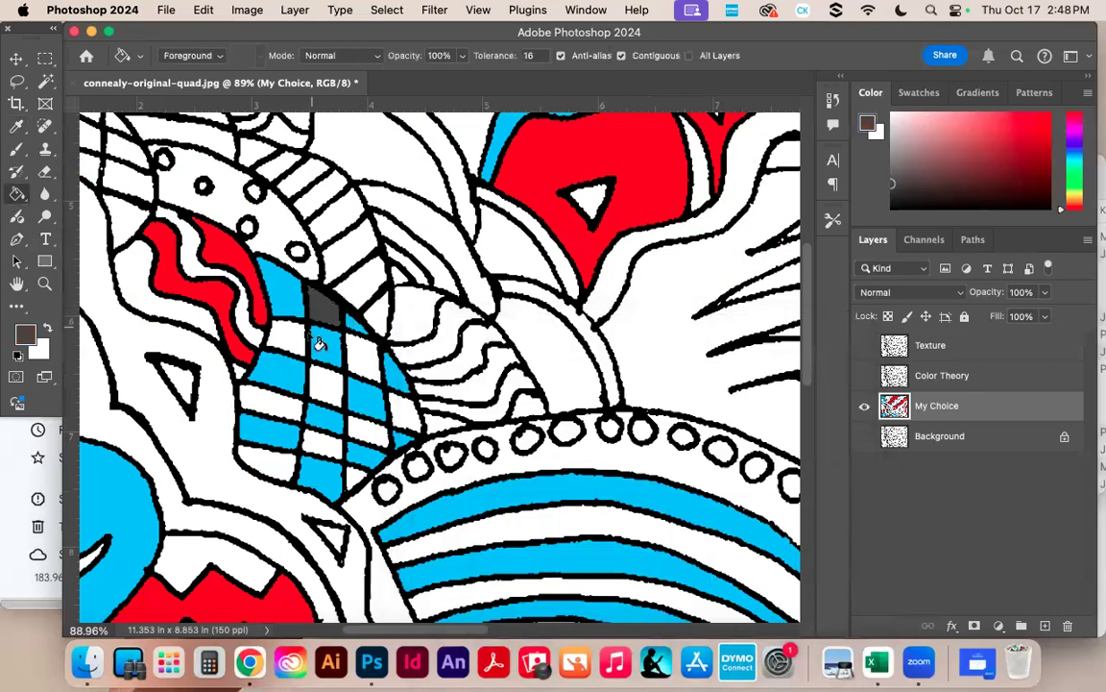
left_click(285, 336)
left_click(351, 330)
left_click(365, 365)
left_click(327, 375)
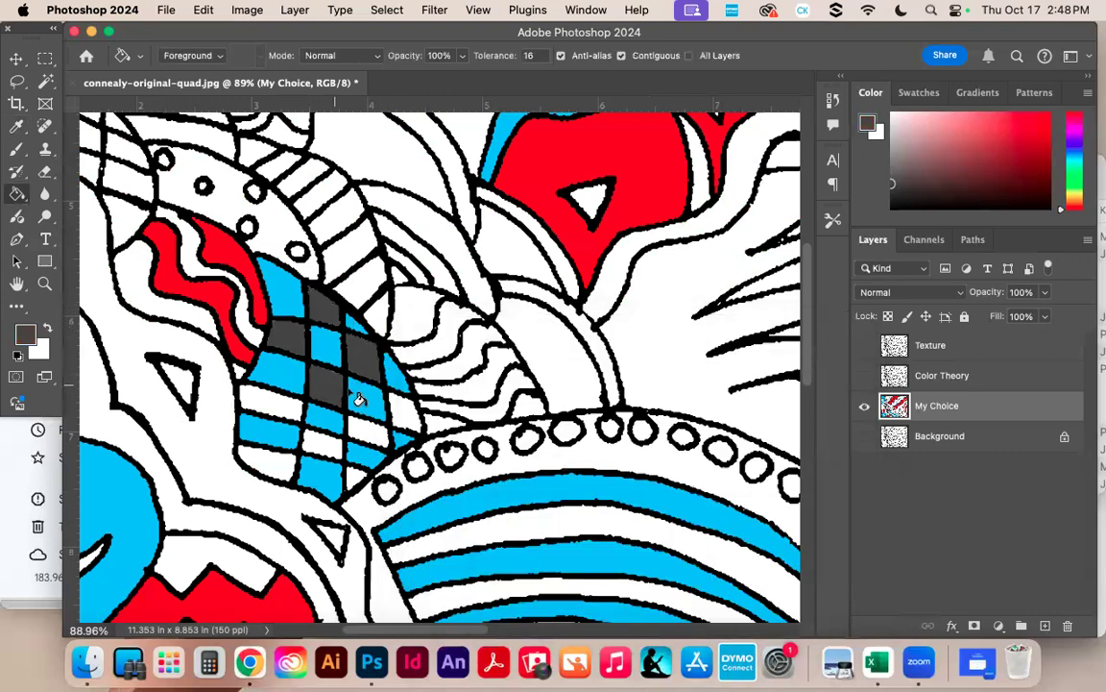
Fill the lower white cells of the checkered shape with dark gray to continue its alternating blue and gray pattern.
left_click(406, 411)
left_click(374, 432)
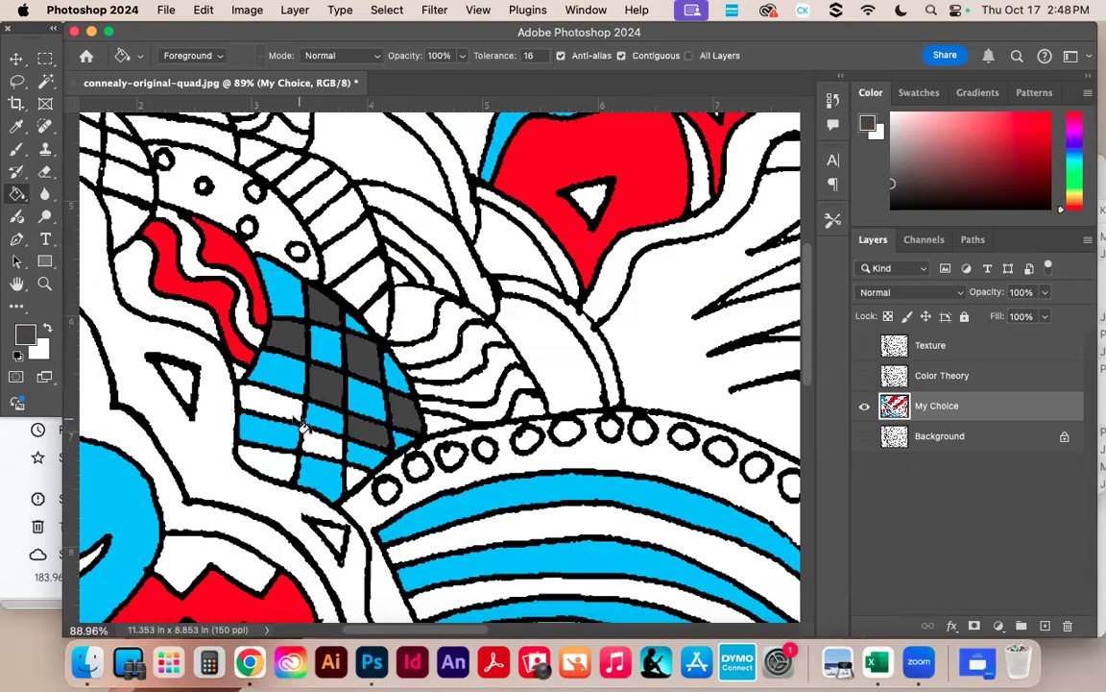
left_click(282, 405)
left_click(318, 438)
left_click(280, 461)
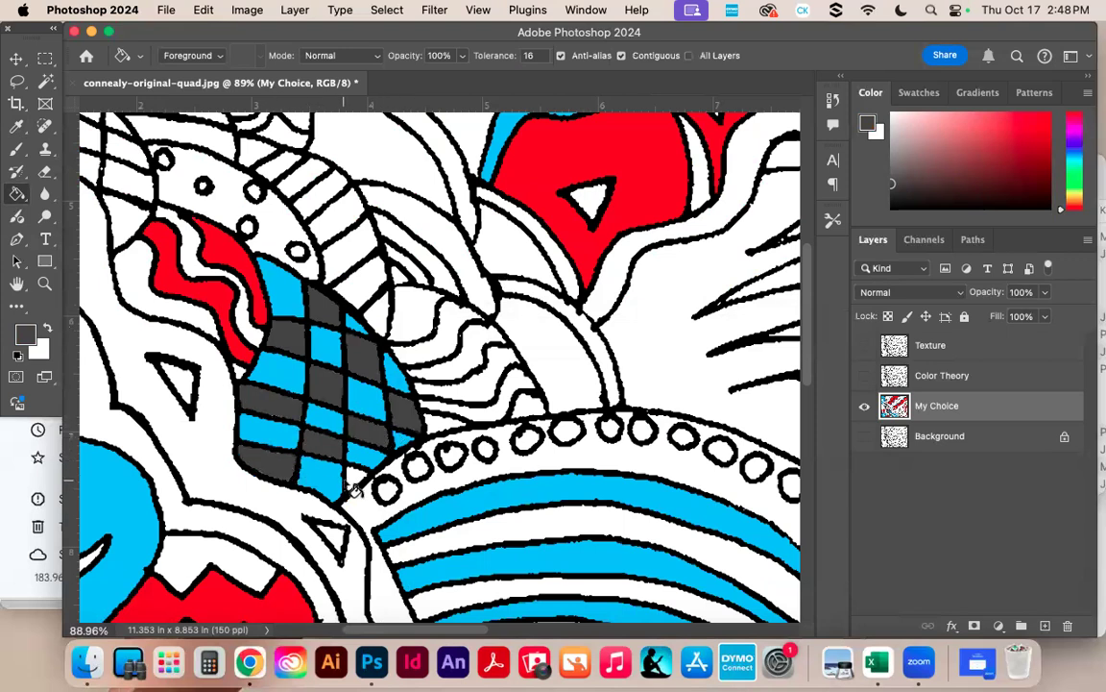
Show the Color Theory, Texture and Background layers and make the application window narrower, with the whole drawing fitted in view.
key("super+0")
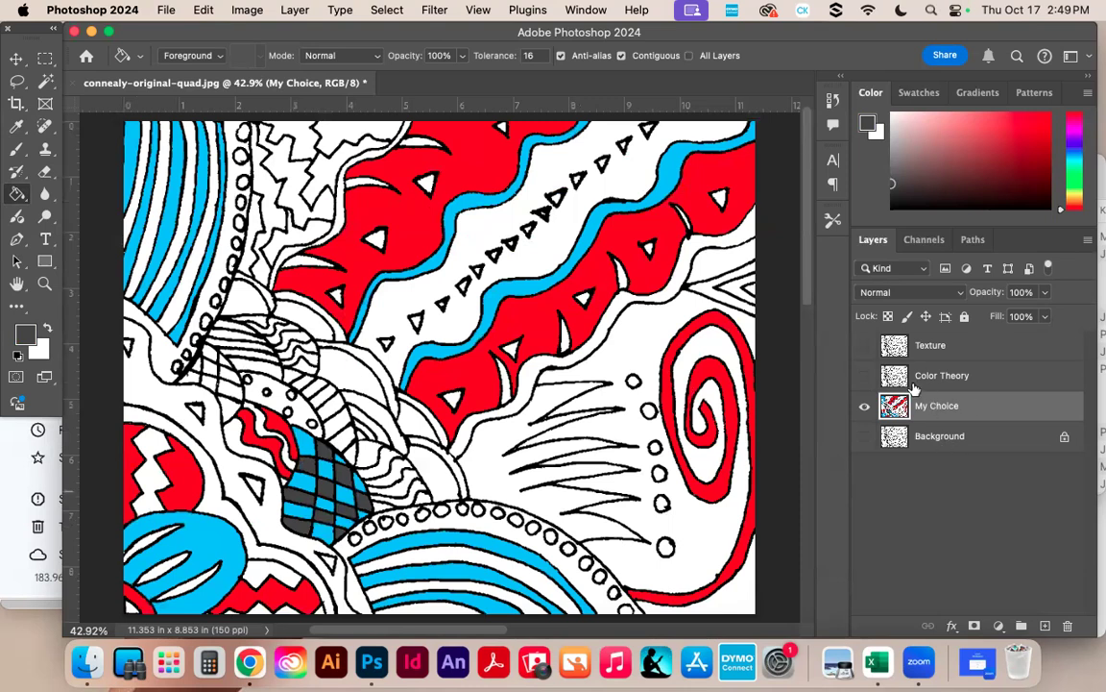
left_click(865, 375)
left_click(868, 347)
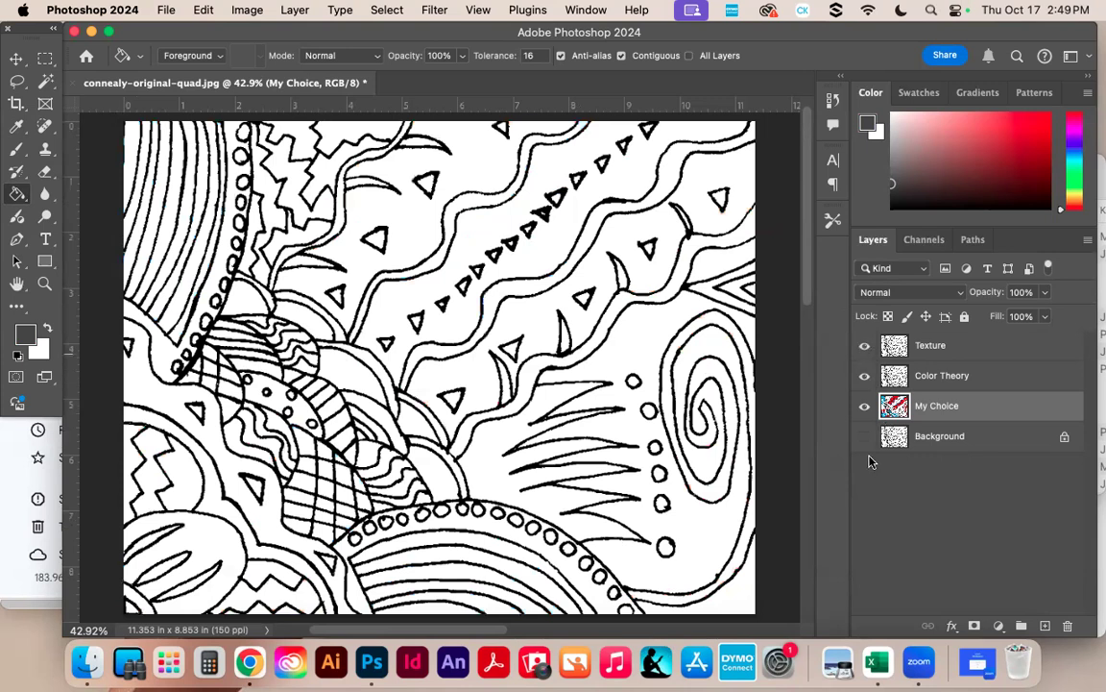
left_click_drag(1096, 634, 1007, 602)
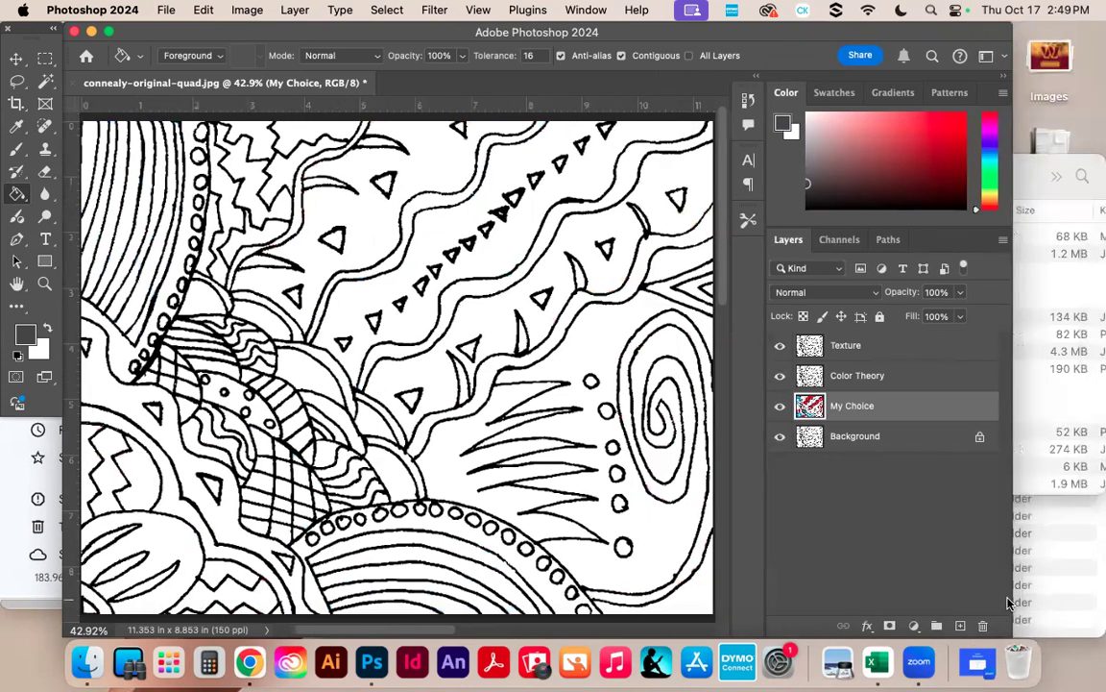
key("super+0")
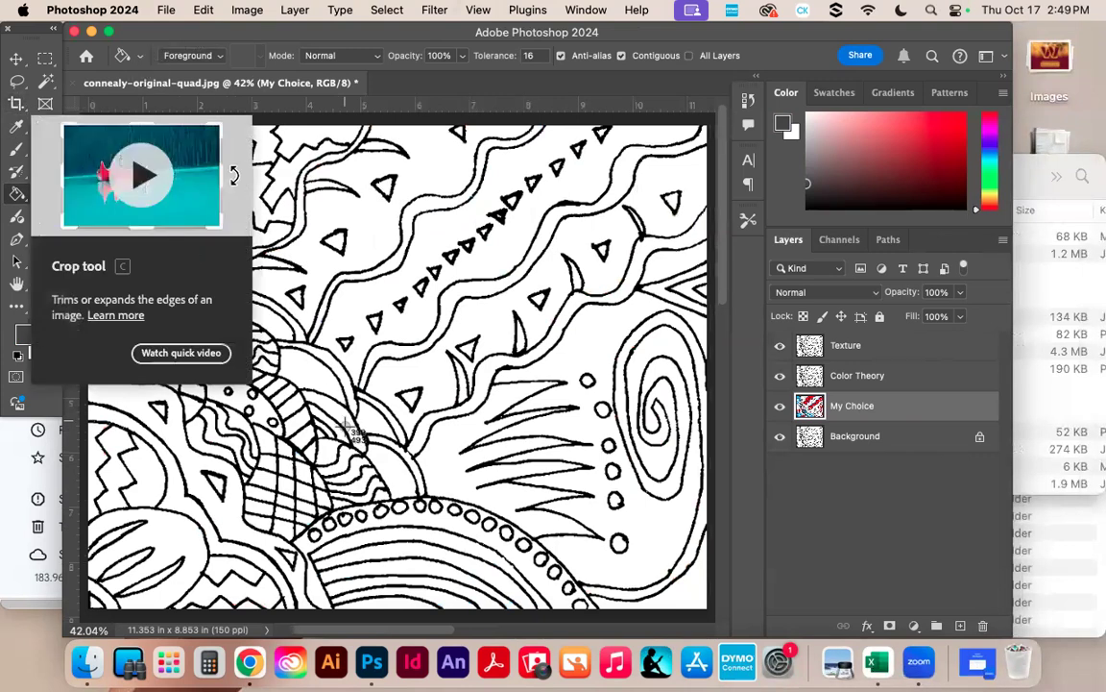
left_click(313, 507)
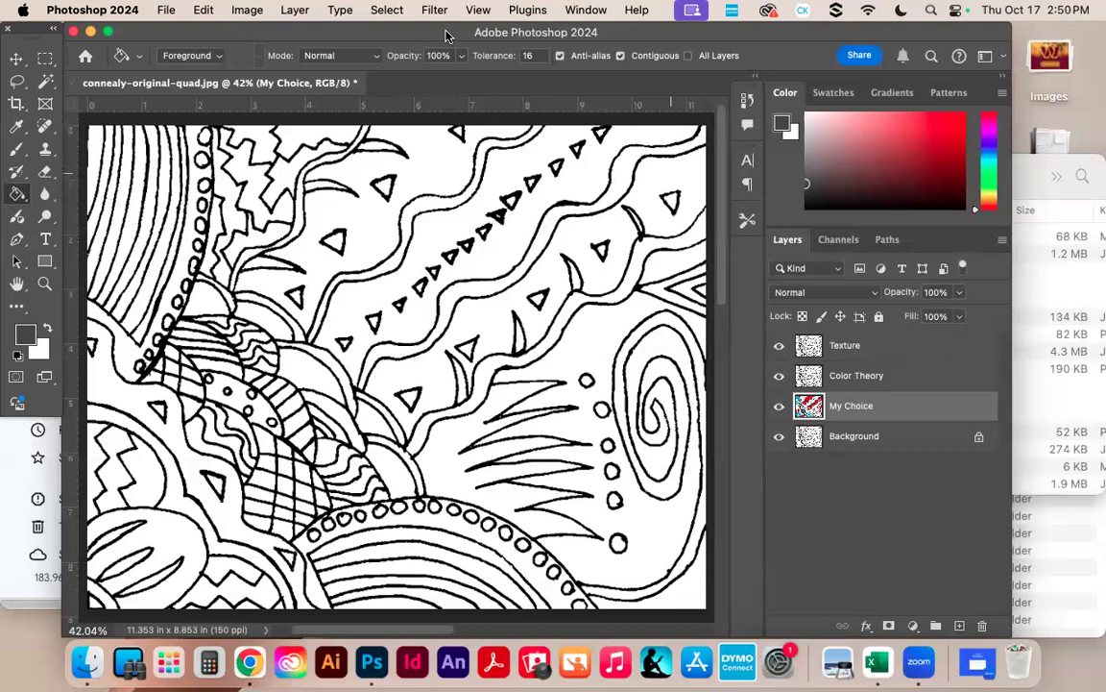
left_click(157, 10)
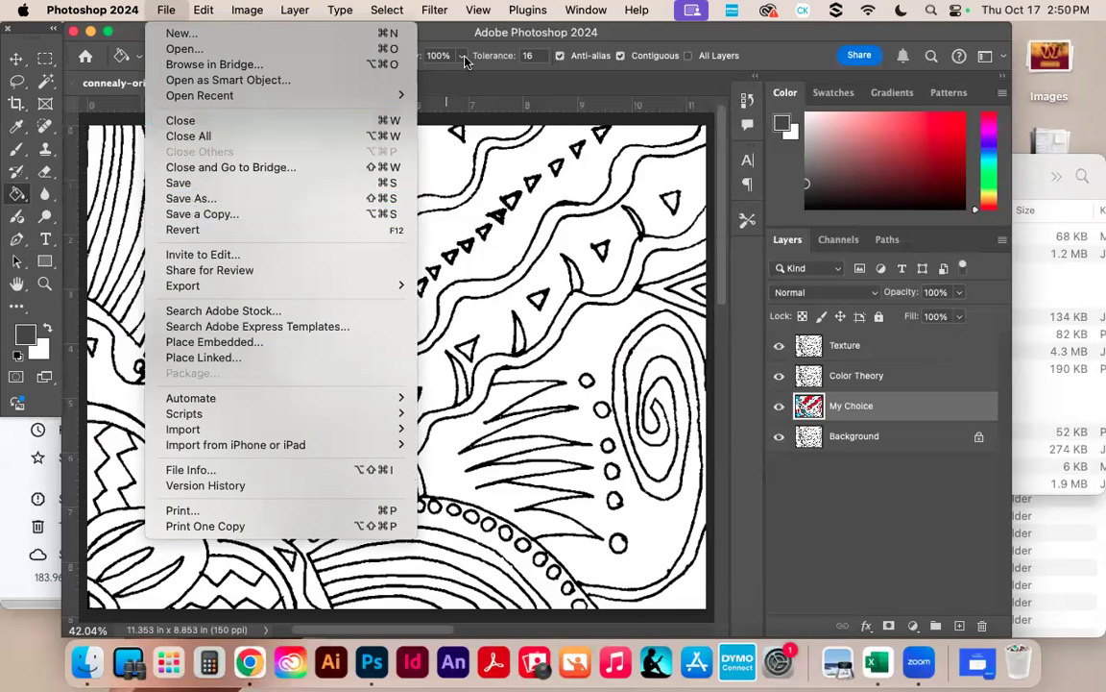
left_click(497, 90)
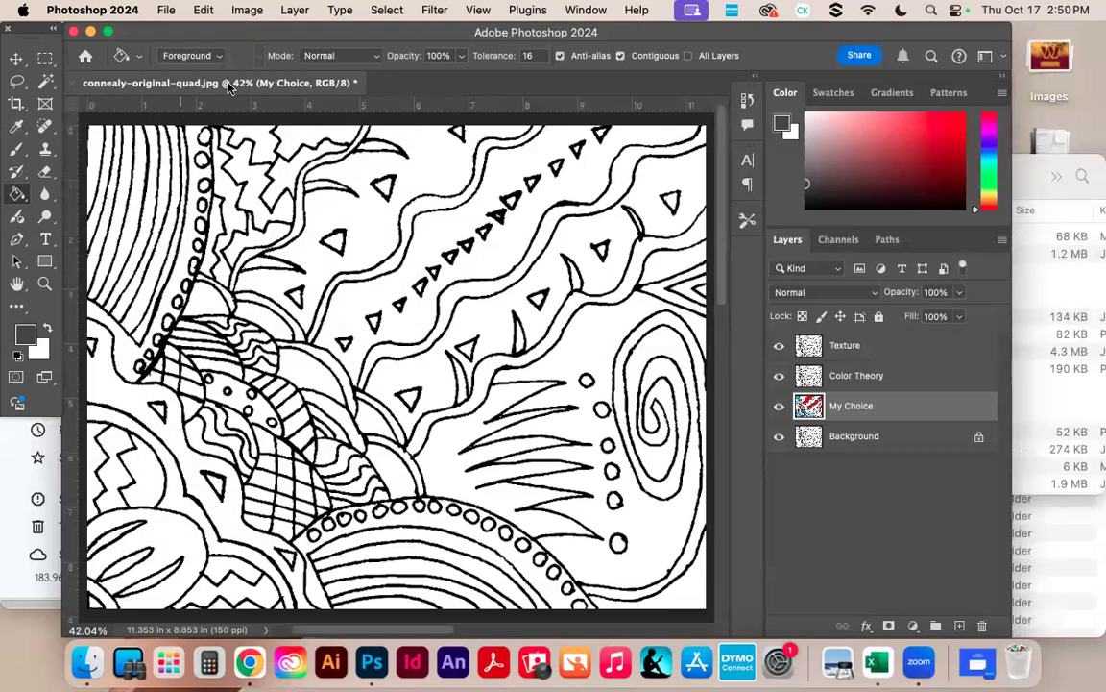
left_click(164, 10)
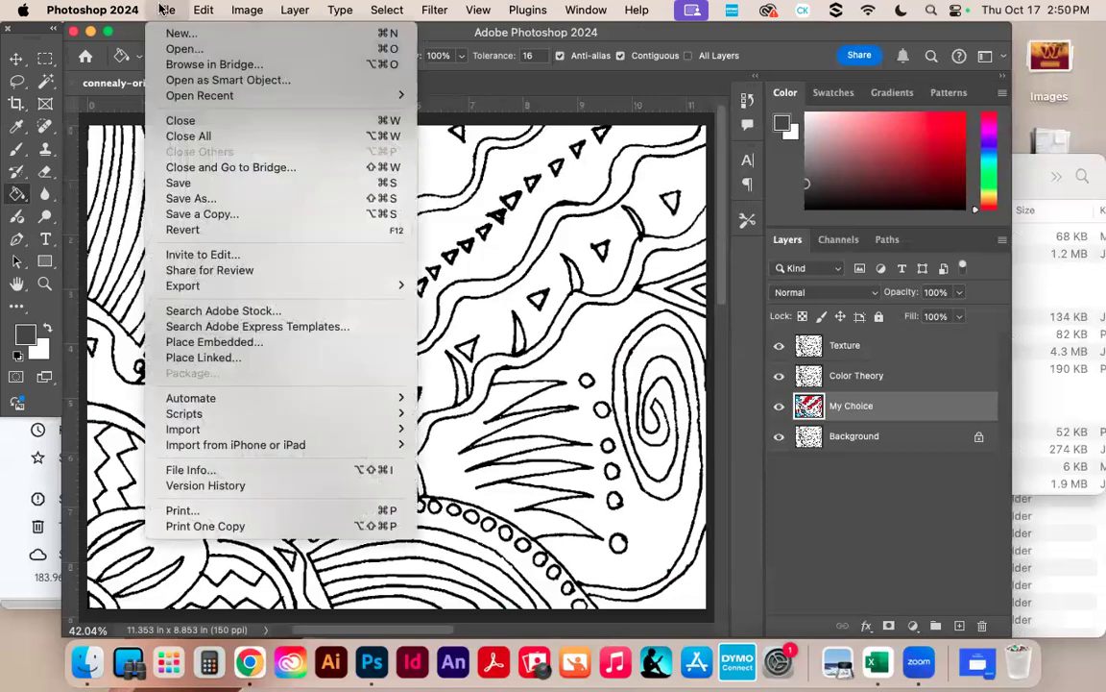
left_click(192, 199)
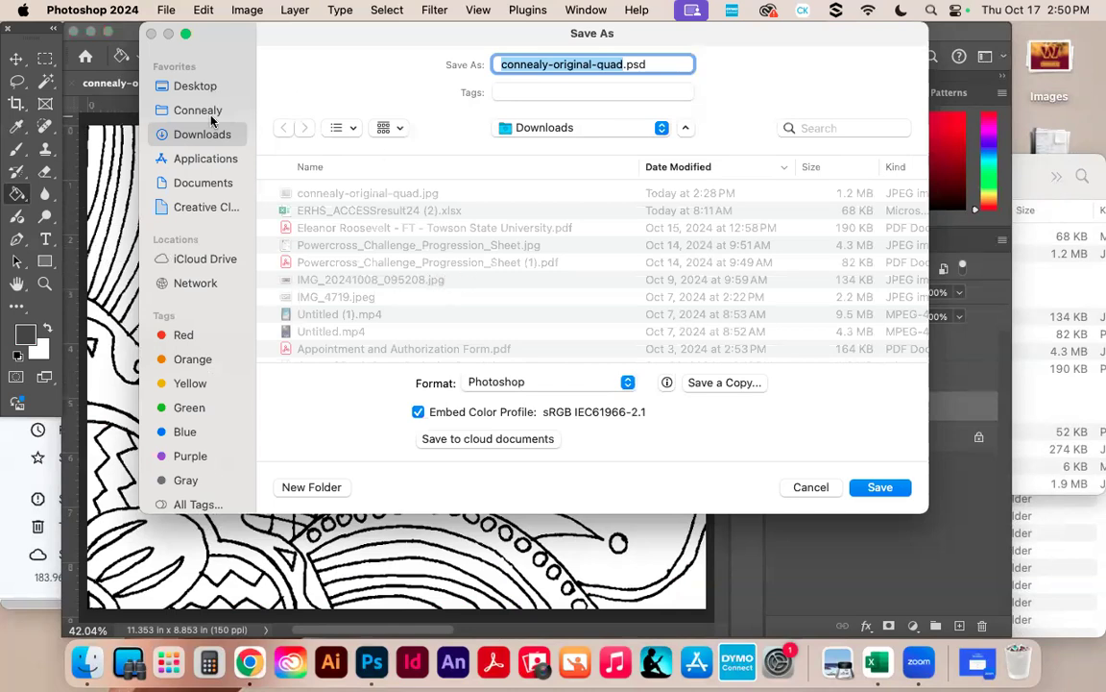
left_click(812, 490)
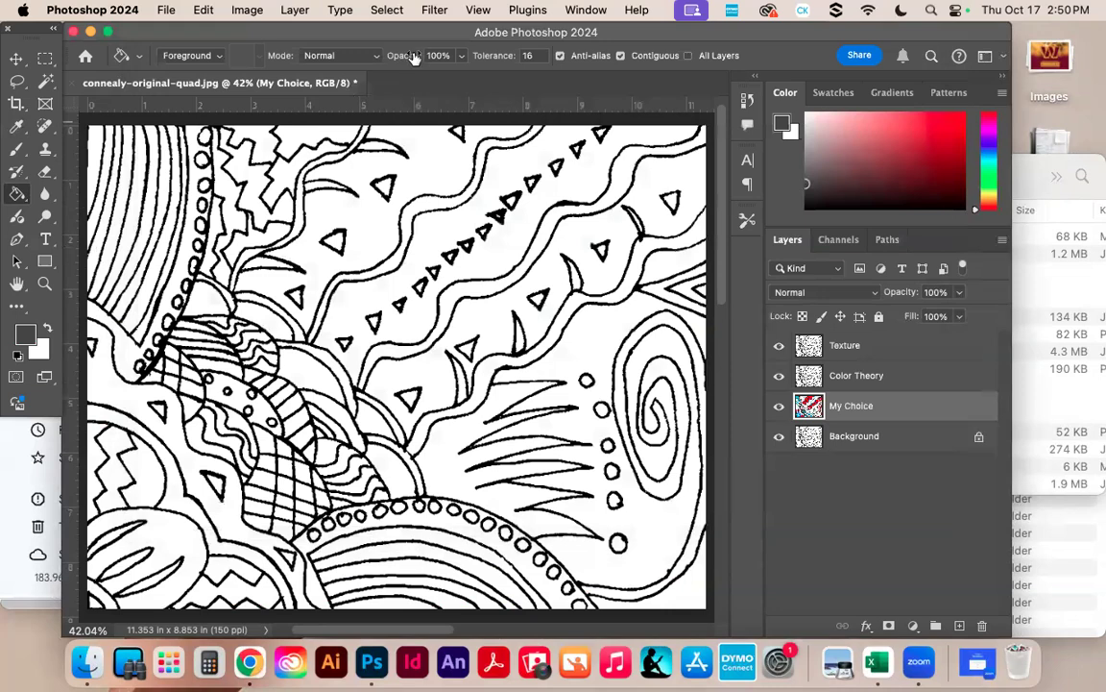
Save the document to Downloads in Photoshop format with Maximize Compatibility, named with 8, the student's surname and first initial, and Quad.
left_click(166, 10)
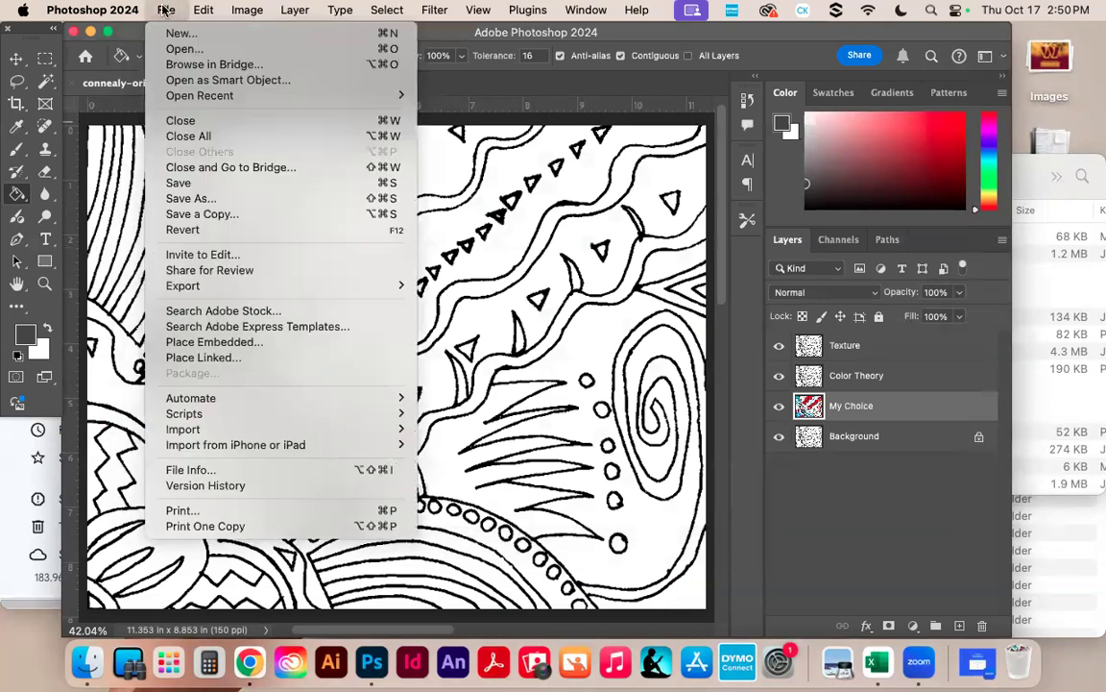
left_click(210, 199)
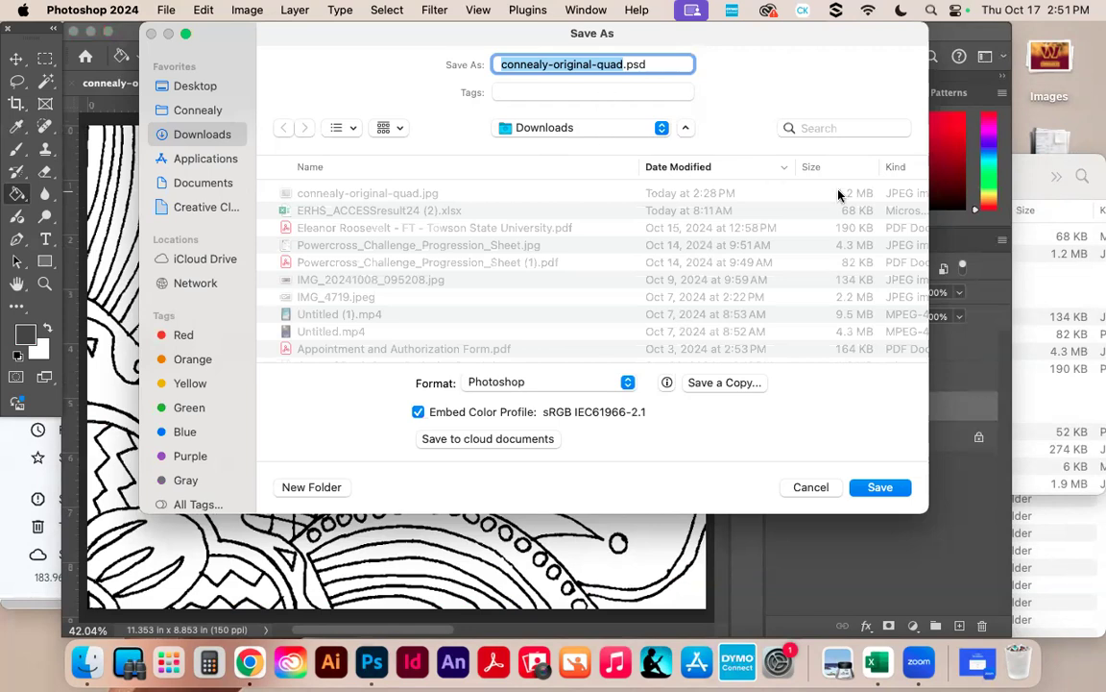
type("8")
type(" Conneal")
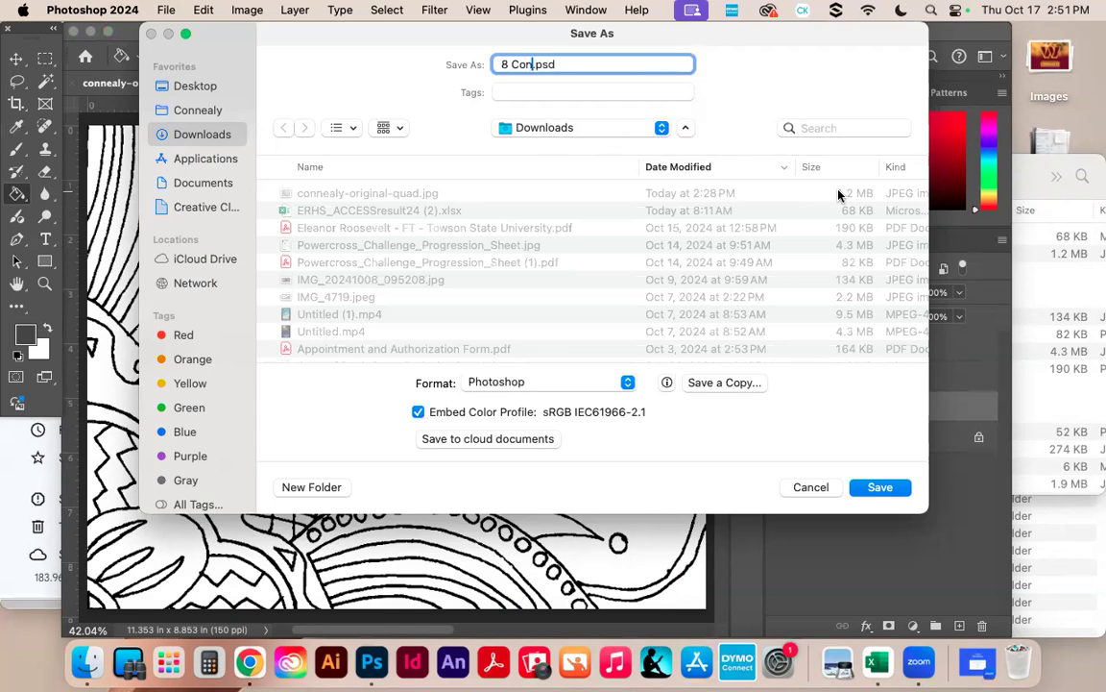
type("y M Quad")
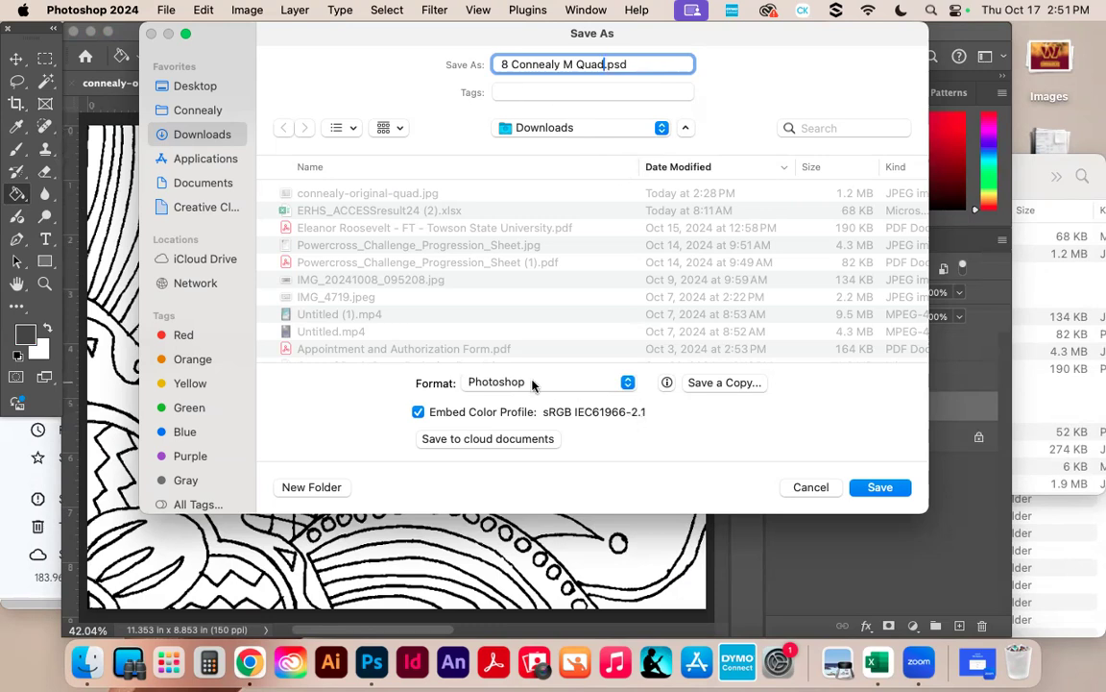
left_click(569, 382)
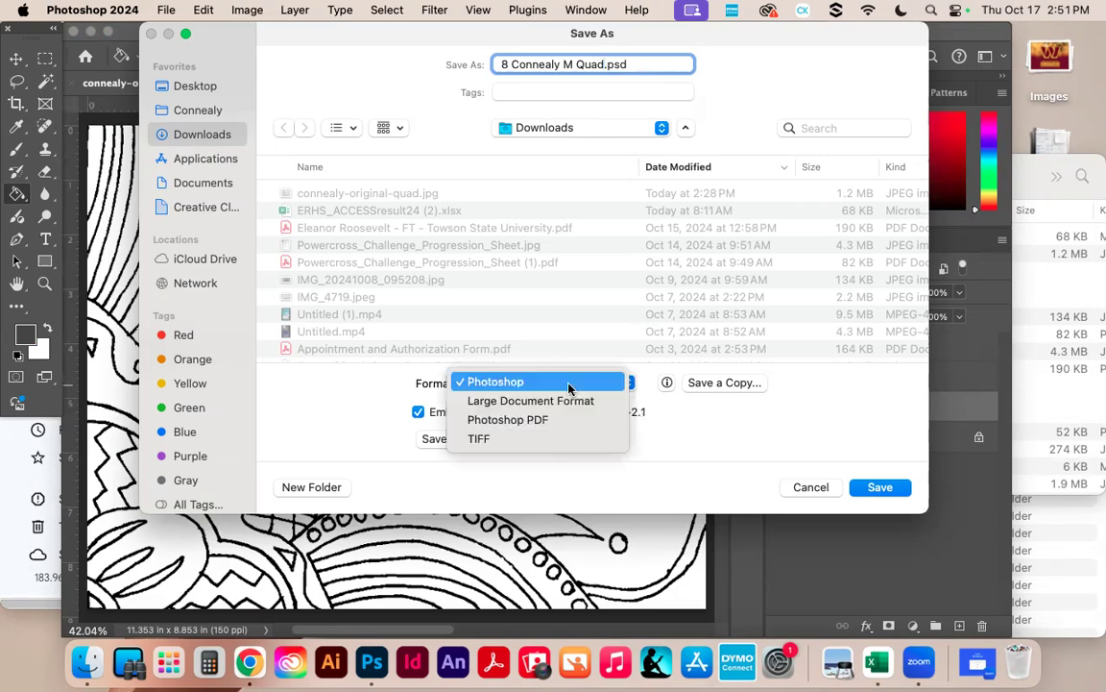
left_click(471, 385)
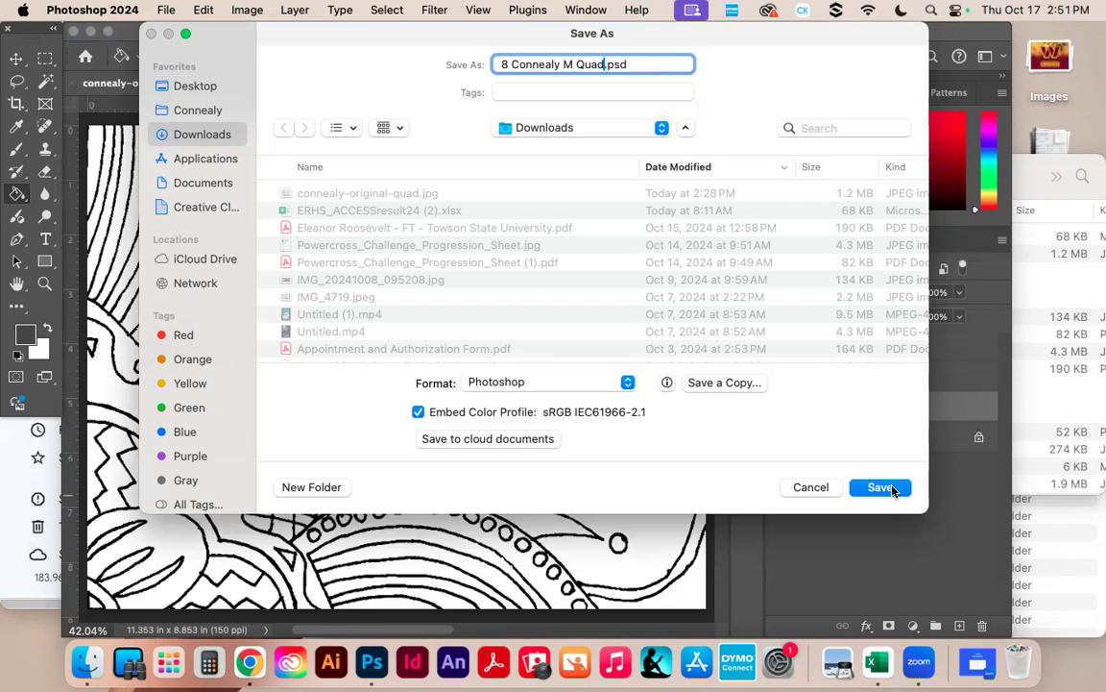
left_click(881, 488)
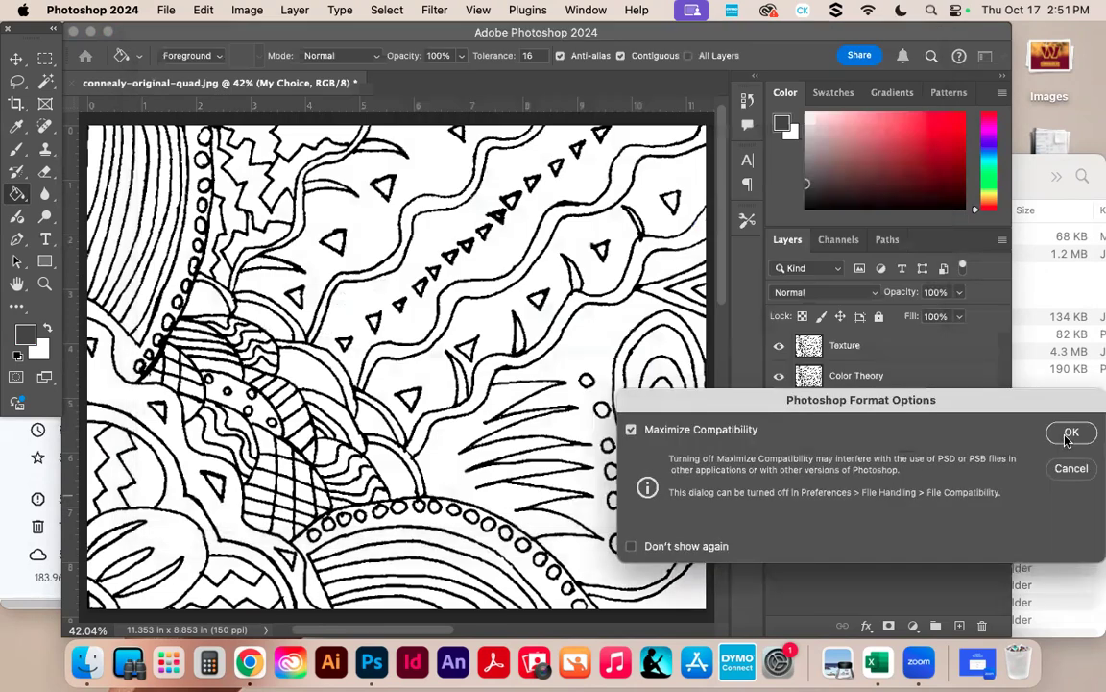
left_click(1070, 433)
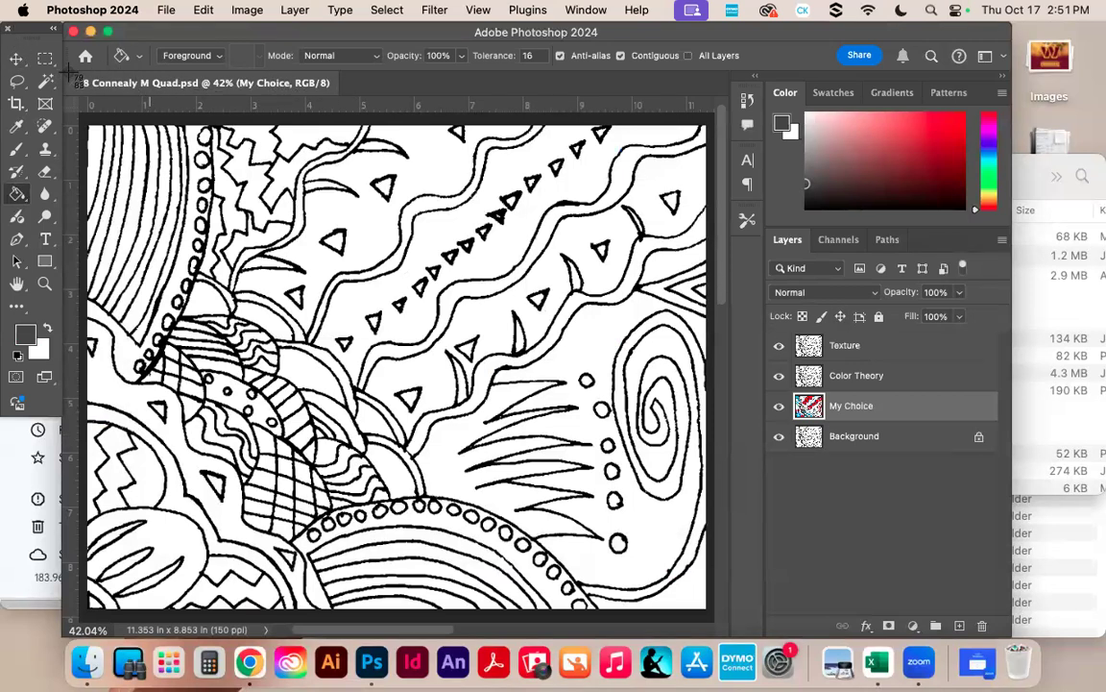
Capture a screenshot of the application window showing the drawing, the file name and all four layers.
left_click_drag(65, 69, 1010, 641)
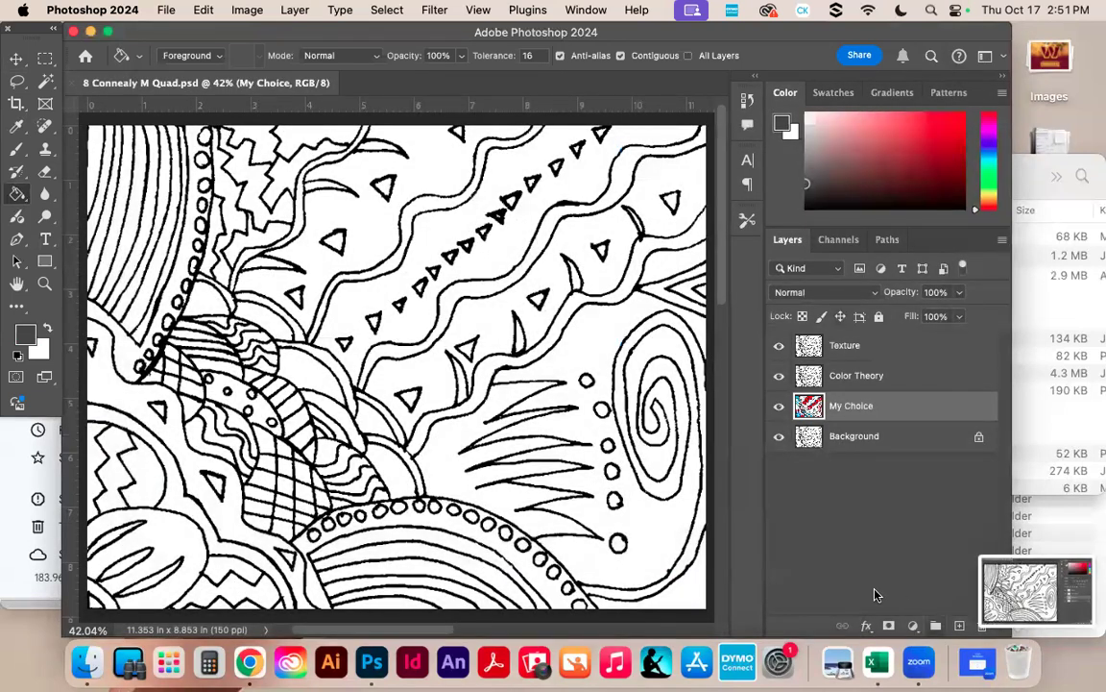